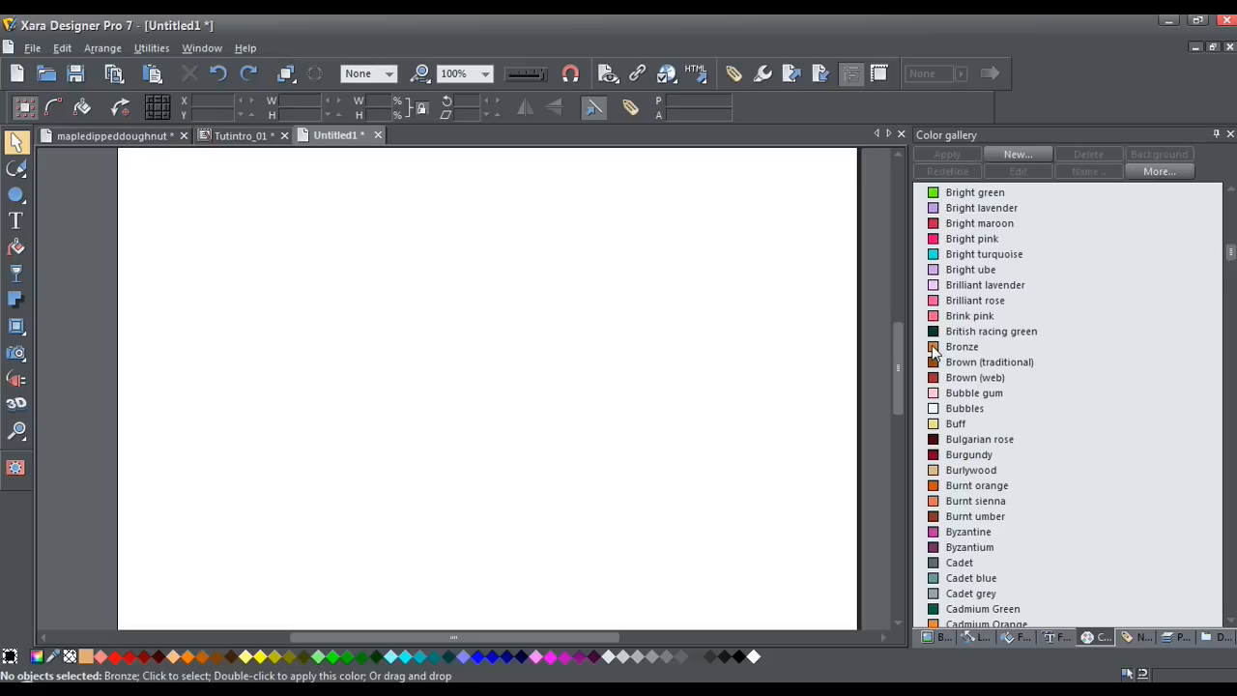
# Make Bronze the current fill colour and draw a circle about 246 px in diameter on the page.
pyautogui.doubleClick(933, 348)
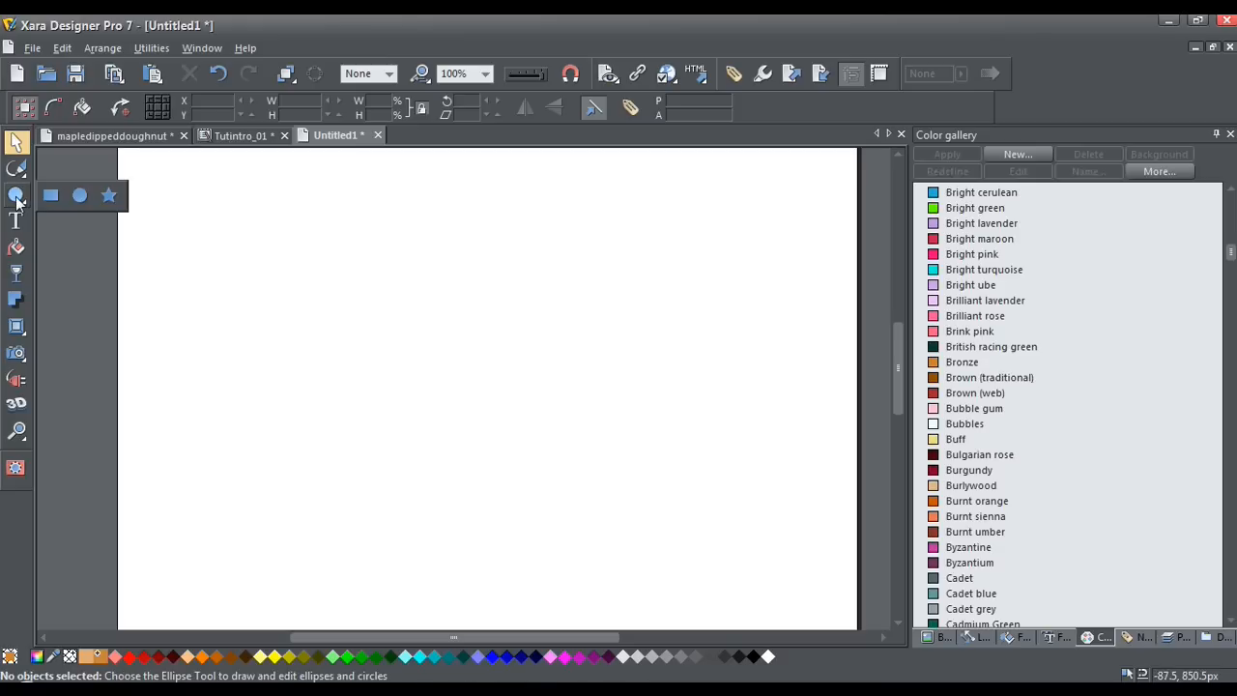
pyautogui.click(80, 194)
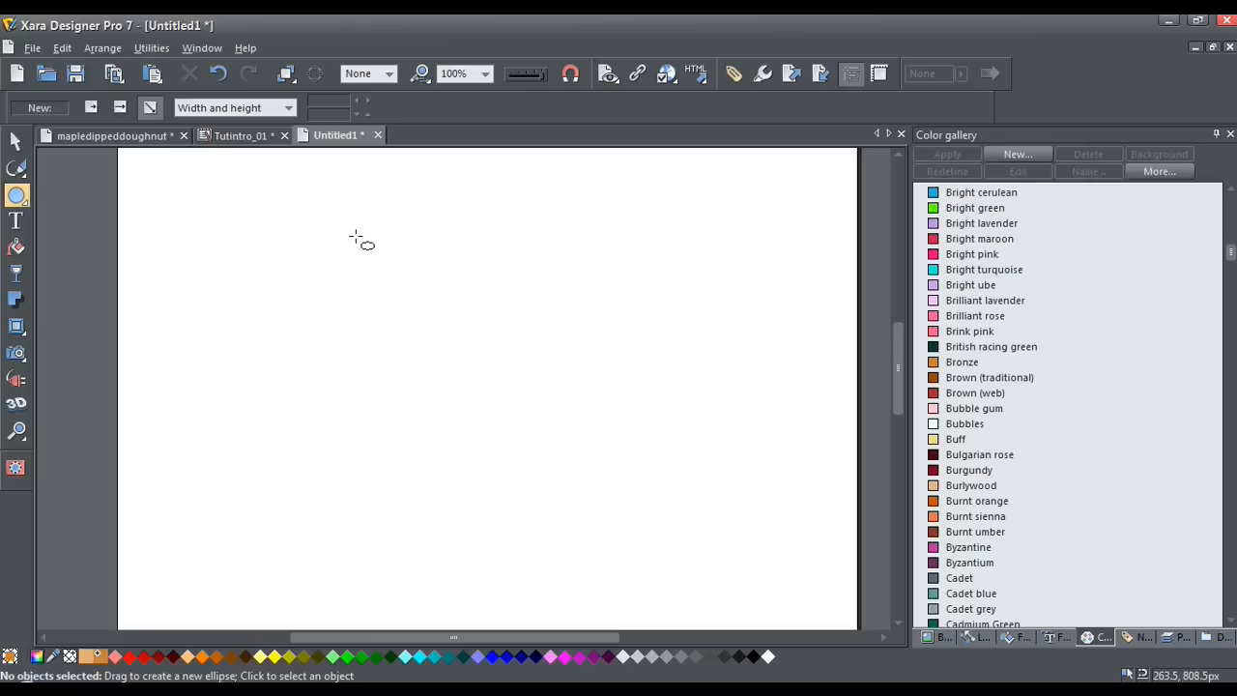
pyautogui.moveTo(356, 236); pyautogui.dragTo(556, 481)
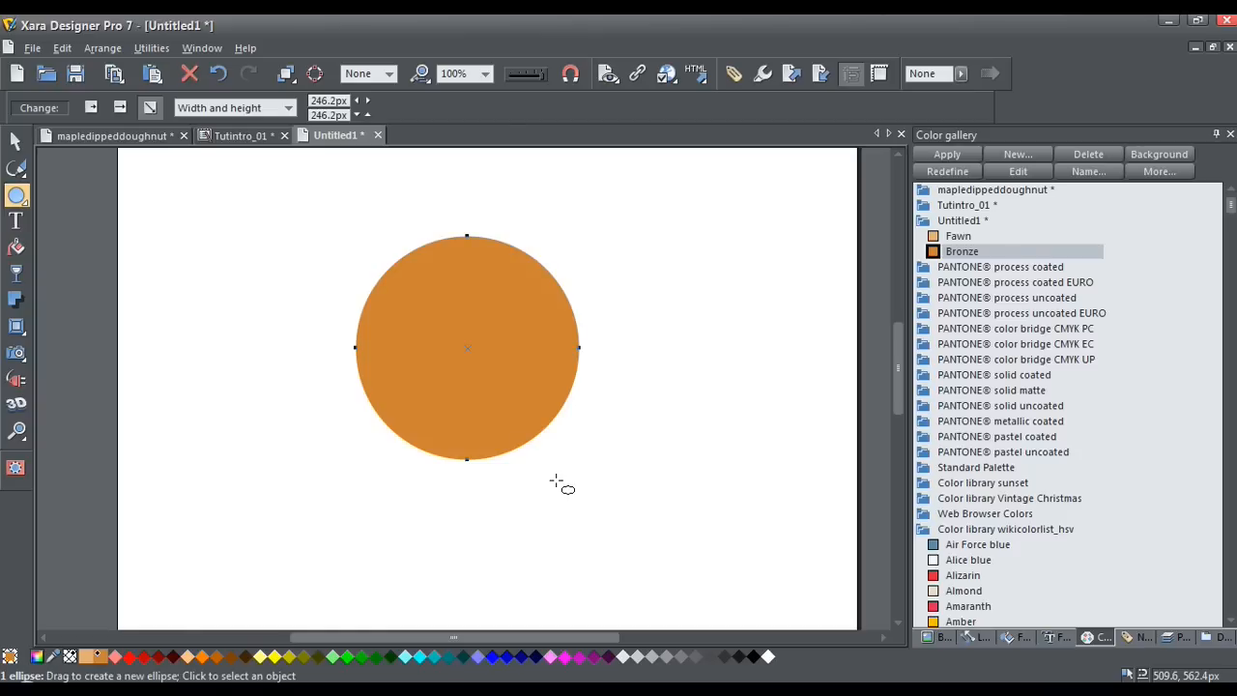
# Resize the bronze circle to 300 px wide and high, and move it slightly down the page.
pyautogui.click(15, 141)
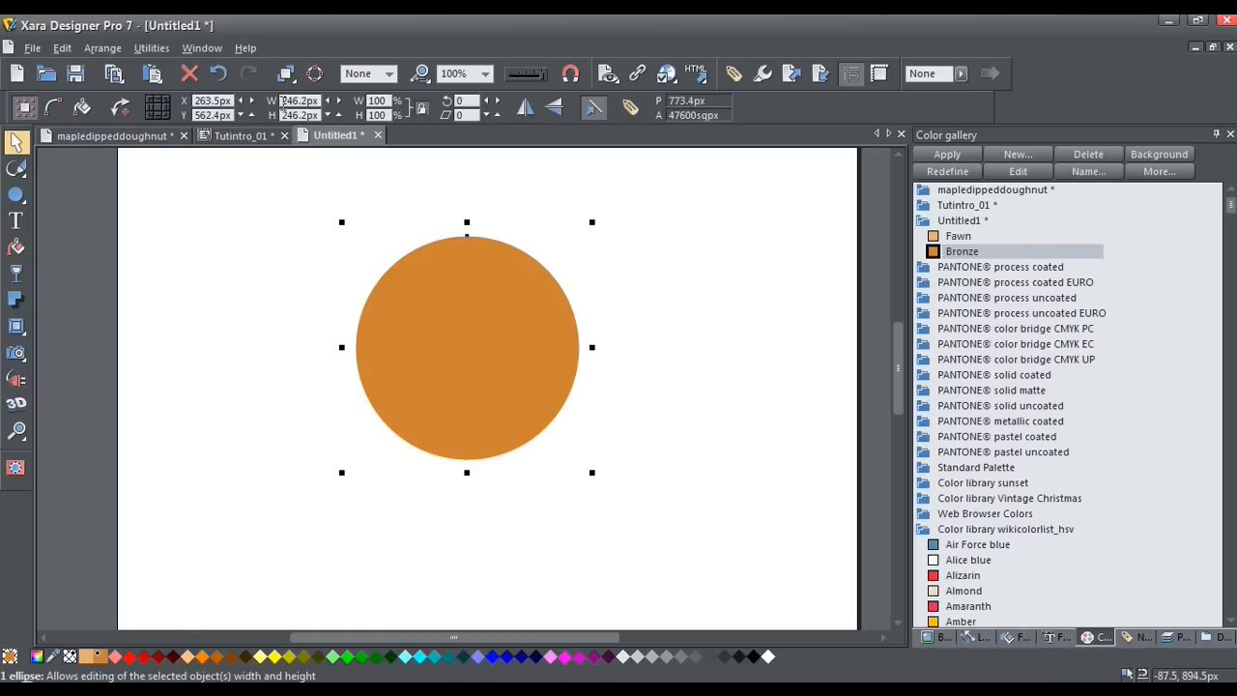
pyautogui.click(286, 101)
pyautogui.write('300')
pyautogui.press('Return')
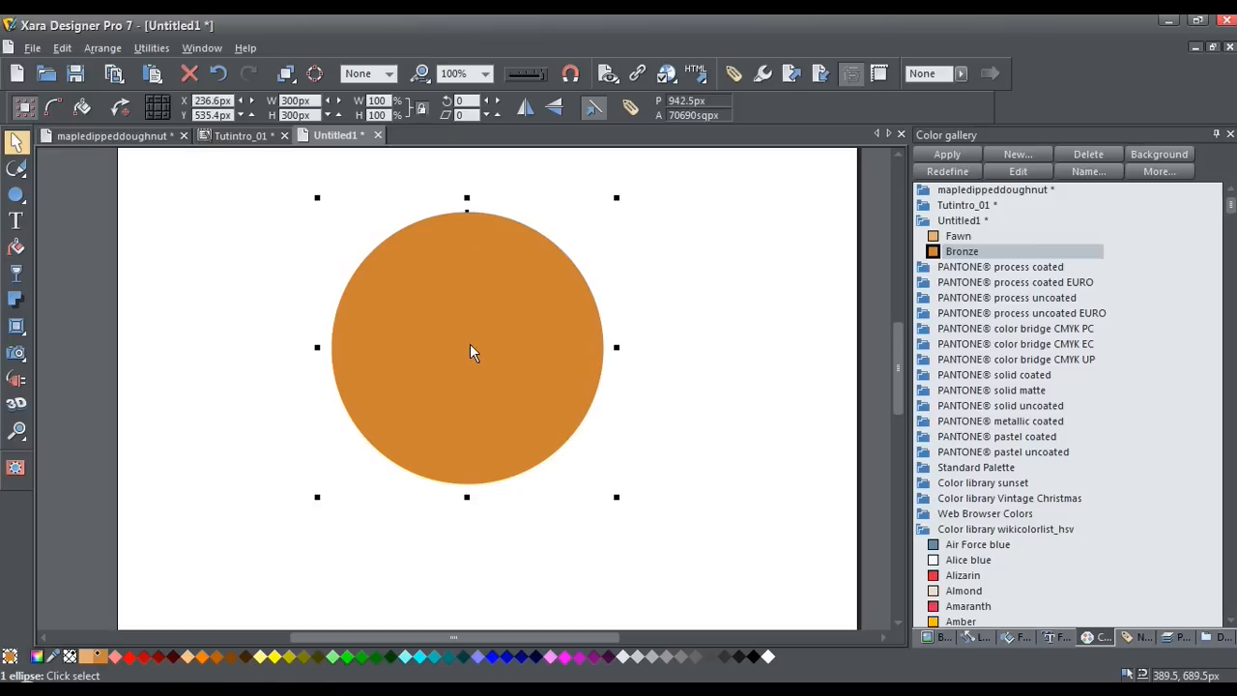
pyautogui.moveTo(470, 346); pyautogui.dragTo(484, 380)
# Give the circle a 24 px outline with no fill, and move the resulting ring slightly upward.
pyautogui.click(391, 75)
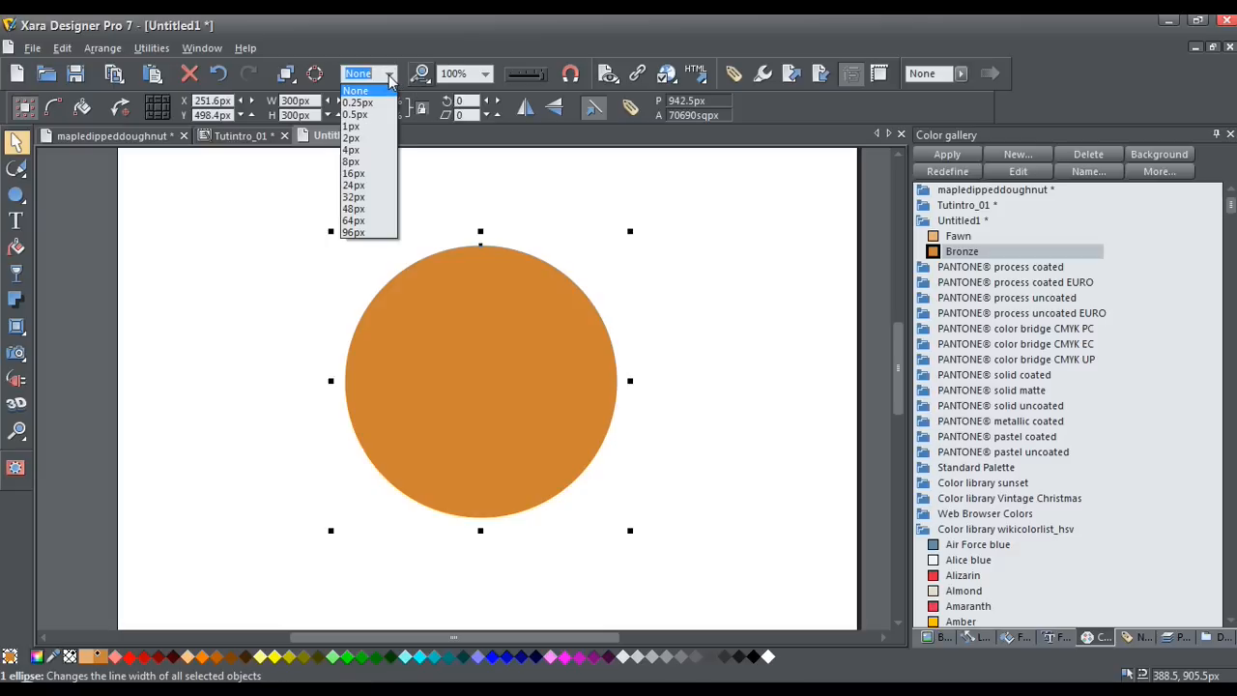
pyautogui.click(377, 185)
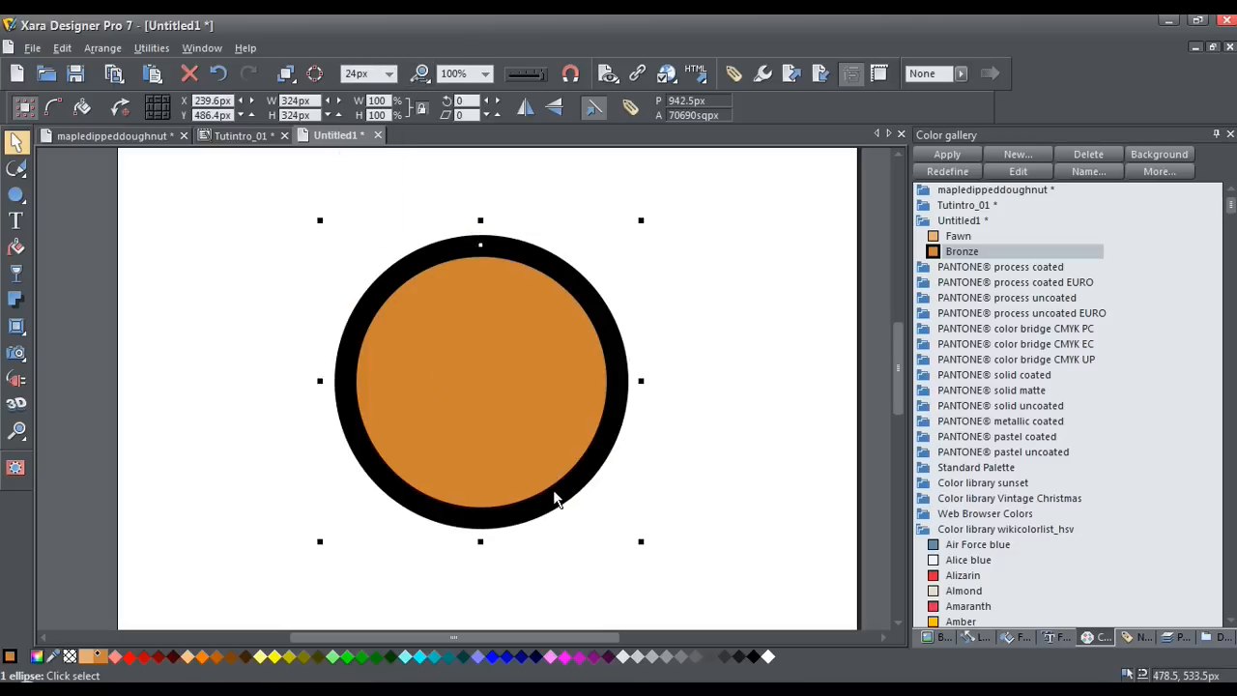
pyautogui.click(70, 657)
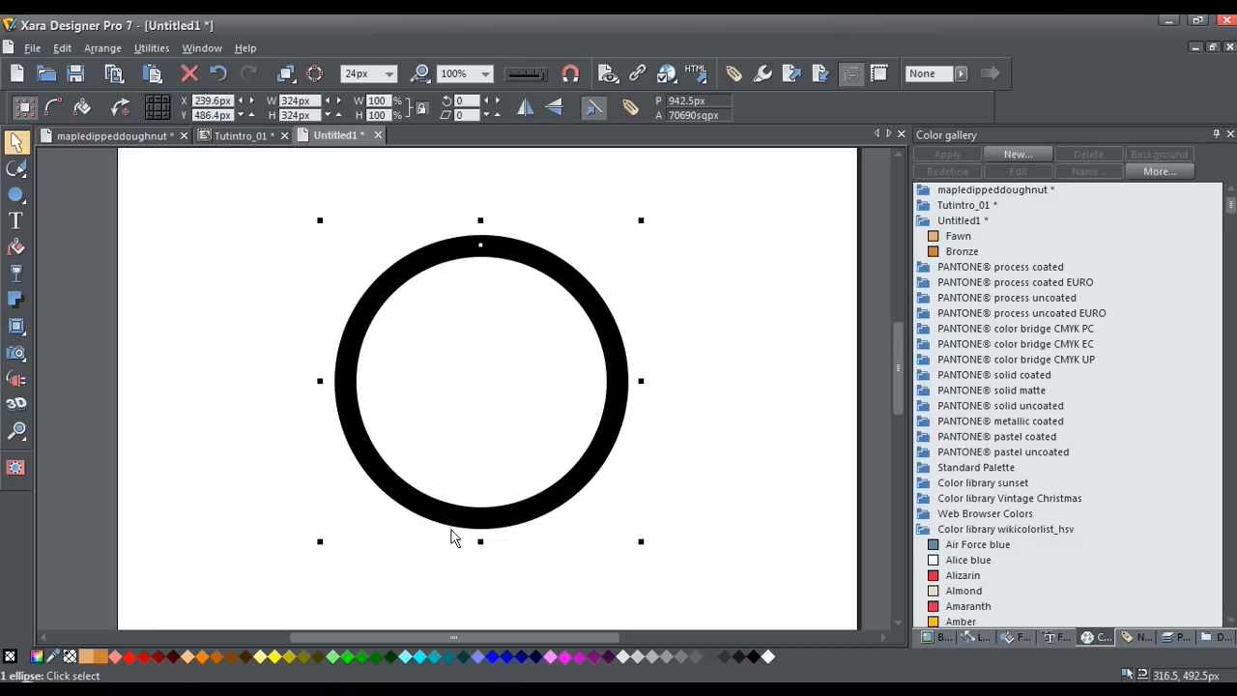
pyautogui.moveTo(510, 529); pyautogui.dragTo(534, 519)
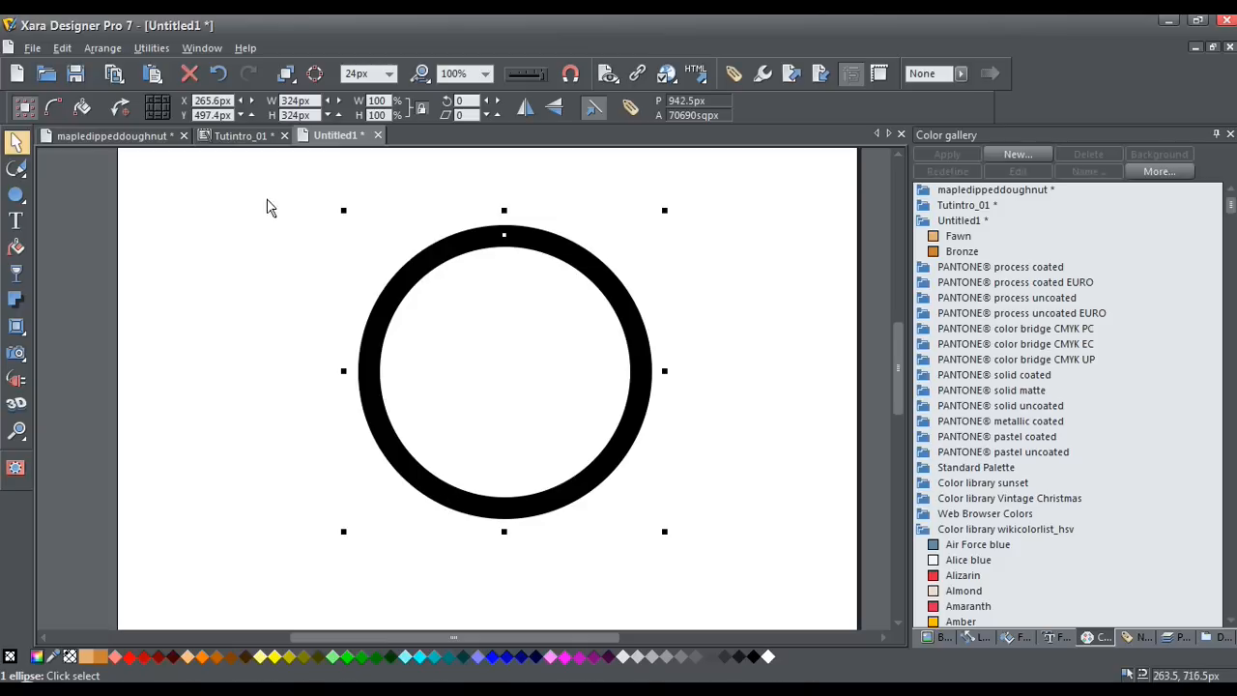
# Convert the ring's outline to a shape and fill it with Fawn.
pyautogui.click(100, 50)
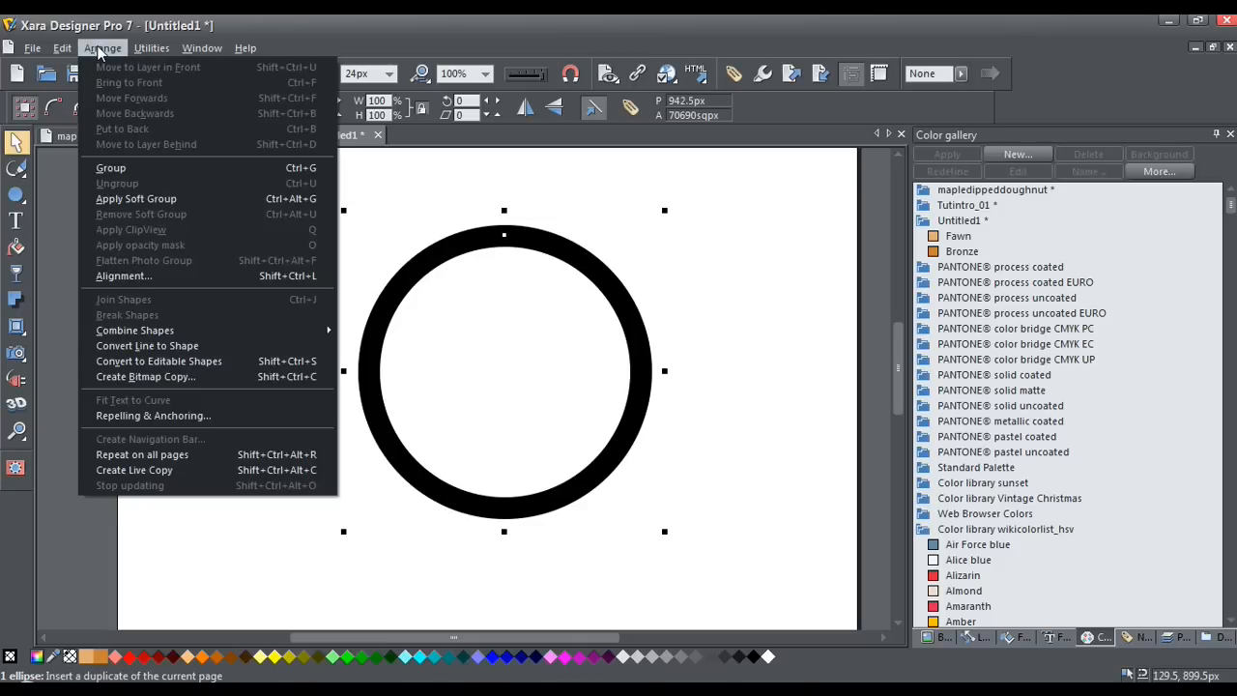
pyautogui.click(186, 347)
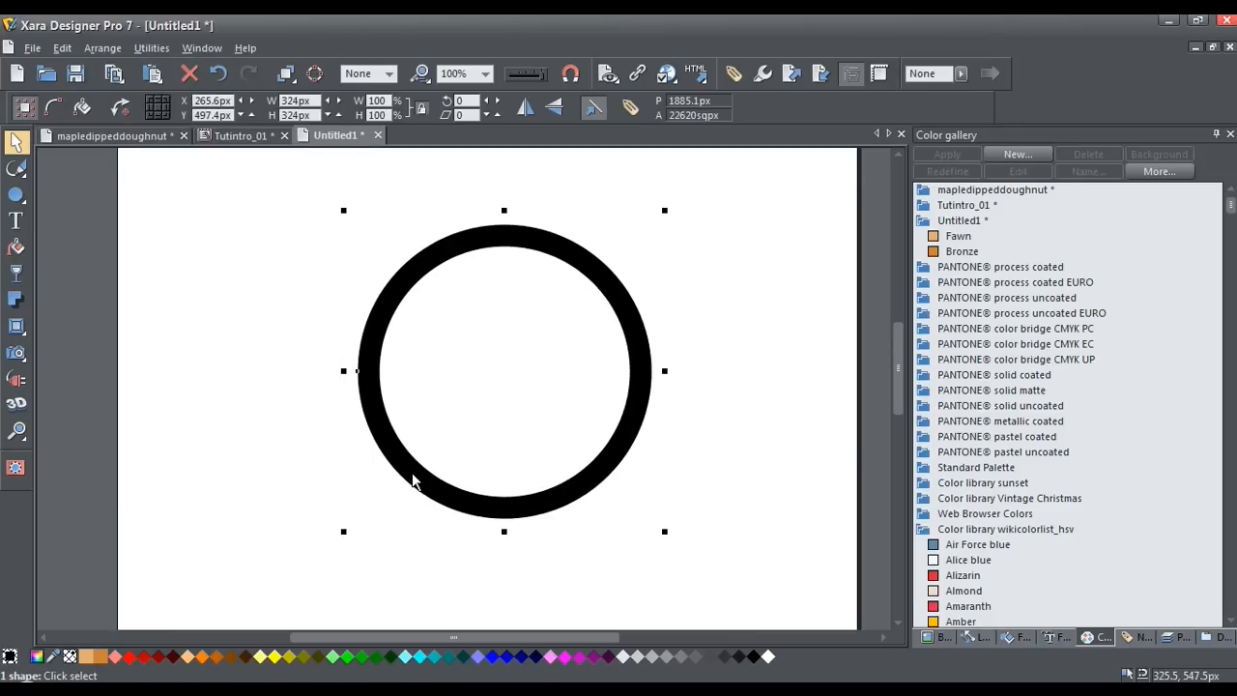
pyautogui.click(87, 659)
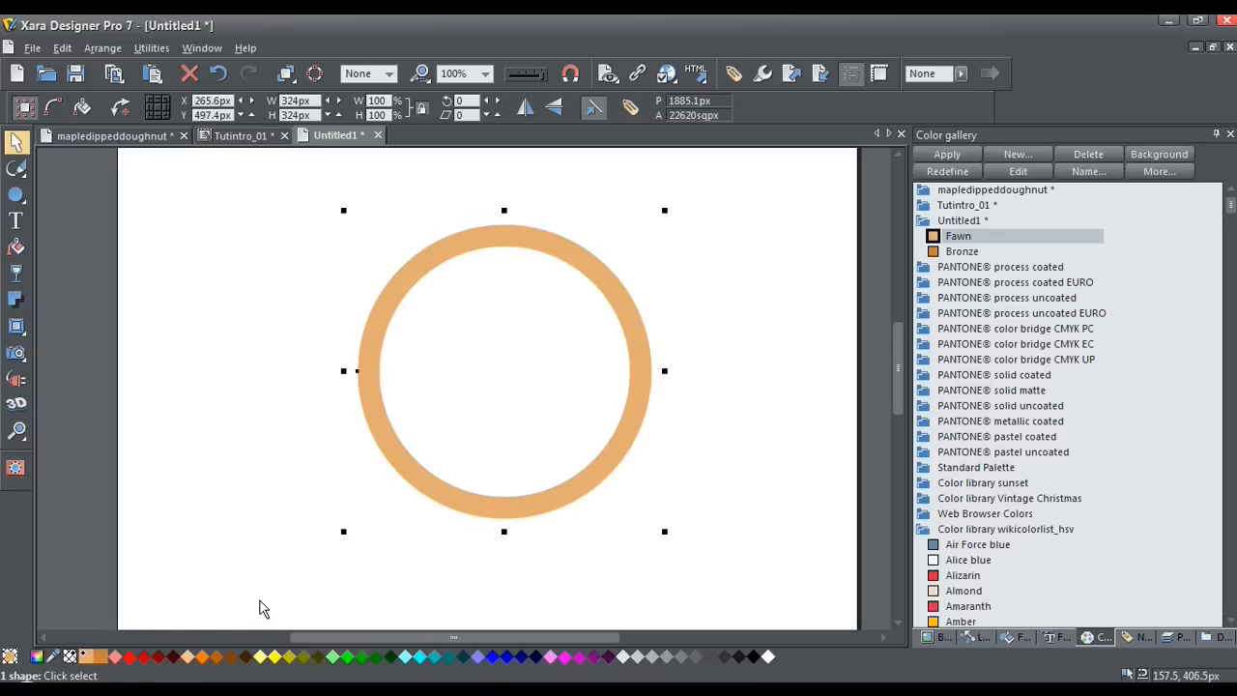
# Apply a 3D extrusion to the fawn ring and tilt it back so it is viewed from slightly above.
pyautogui.click(23, 406)
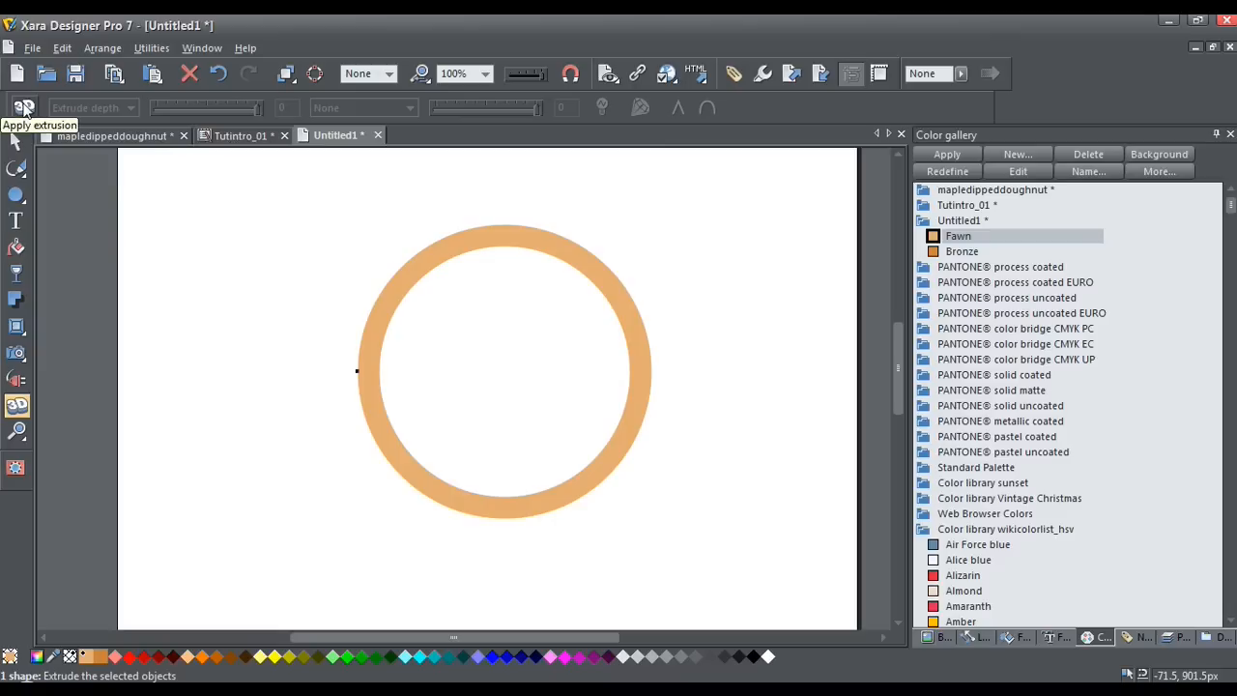
pyautogui.click(24, 108)
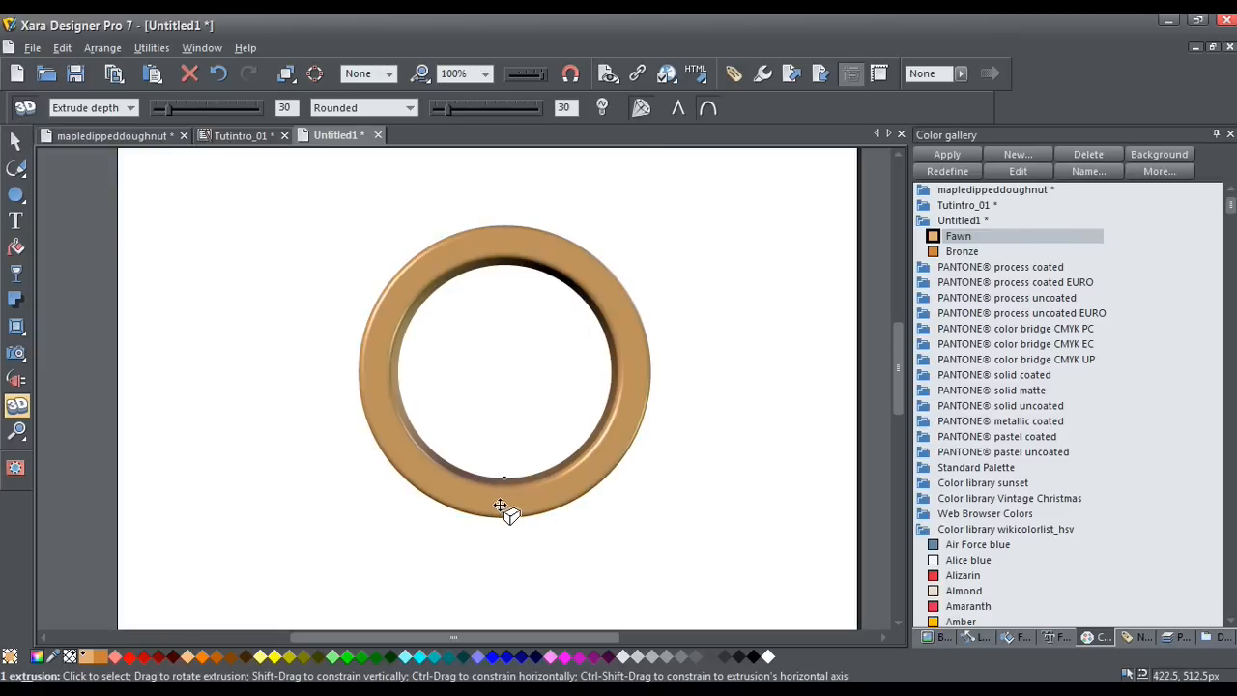
pyautogui.moveTo(499, 505); pyautogui.dragTo(501, 302)
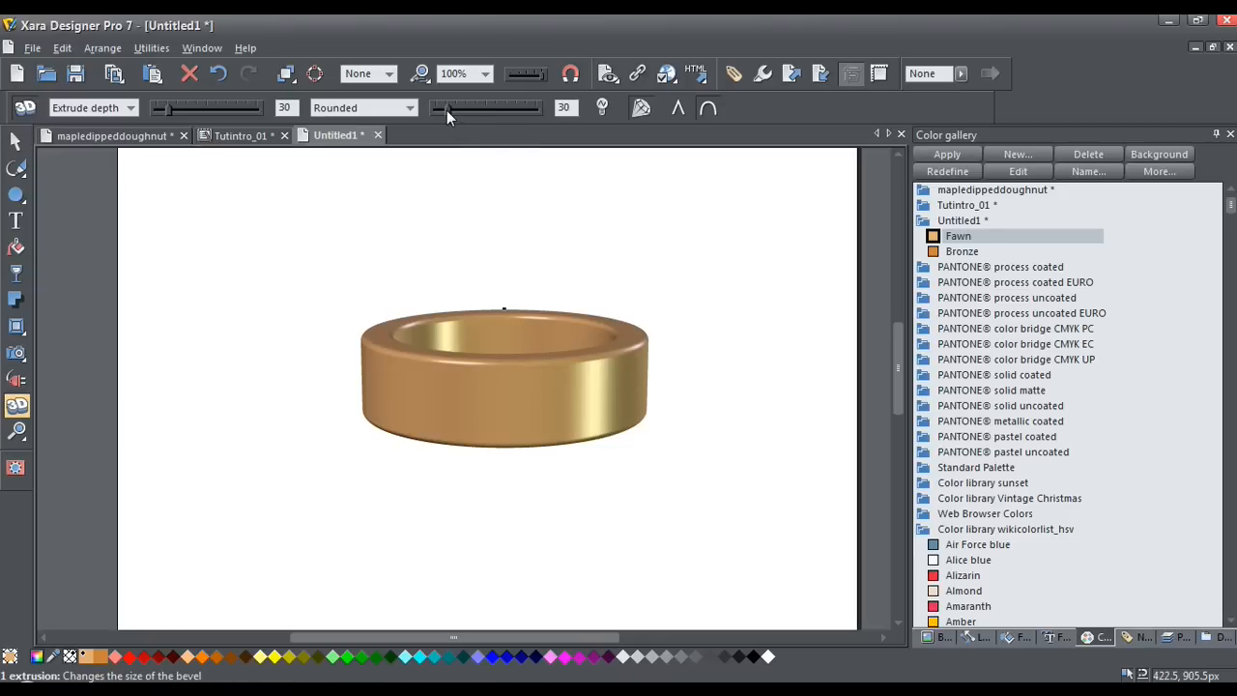
# Set the ring's extrude depth to 50 and its rounded bevel size to 600 for a doughnut form.
pyautogui.moveTo(446, 110); pyautogui.dragTo(534, 109)
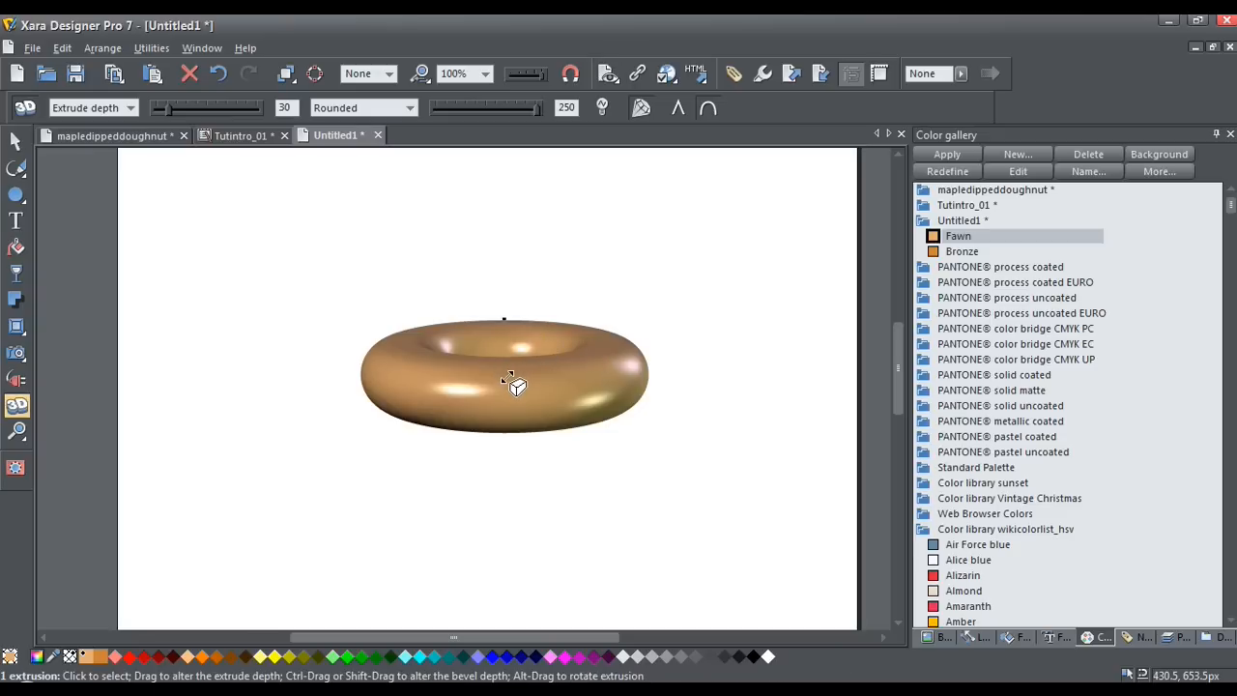
pyautogui.moveTo(507, 377); pyautogui.dragTo(512, 360)
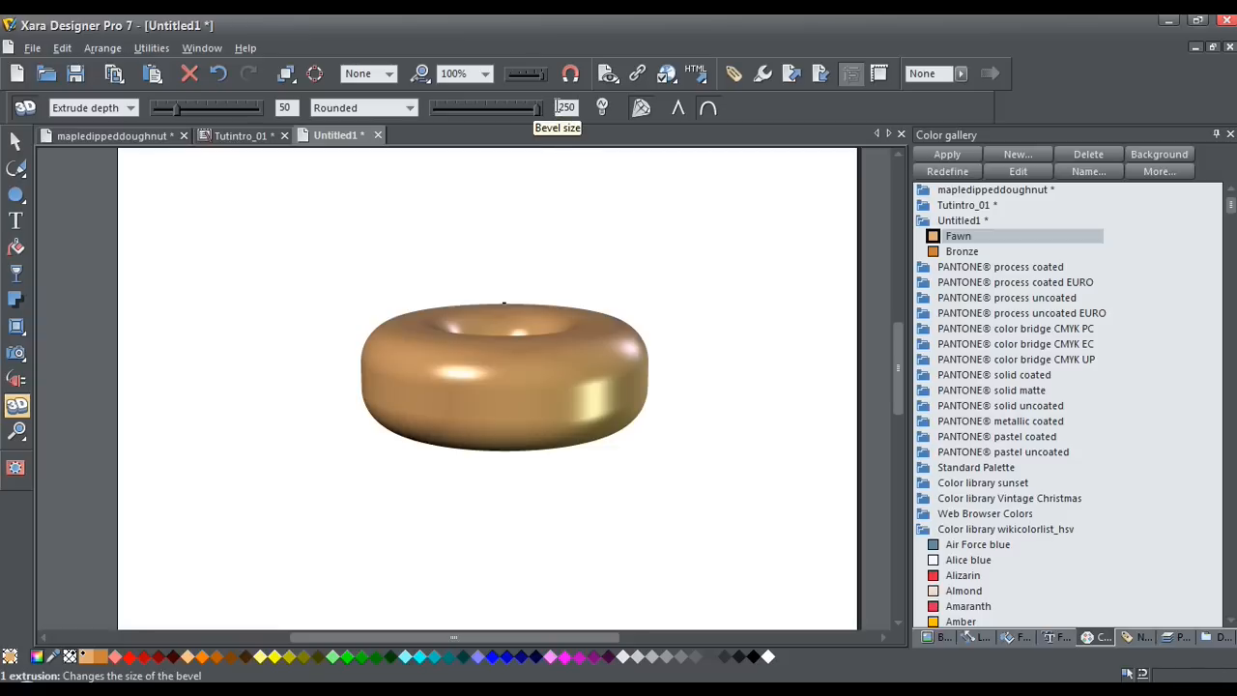
pyautogui.doubleClick(559, 107)
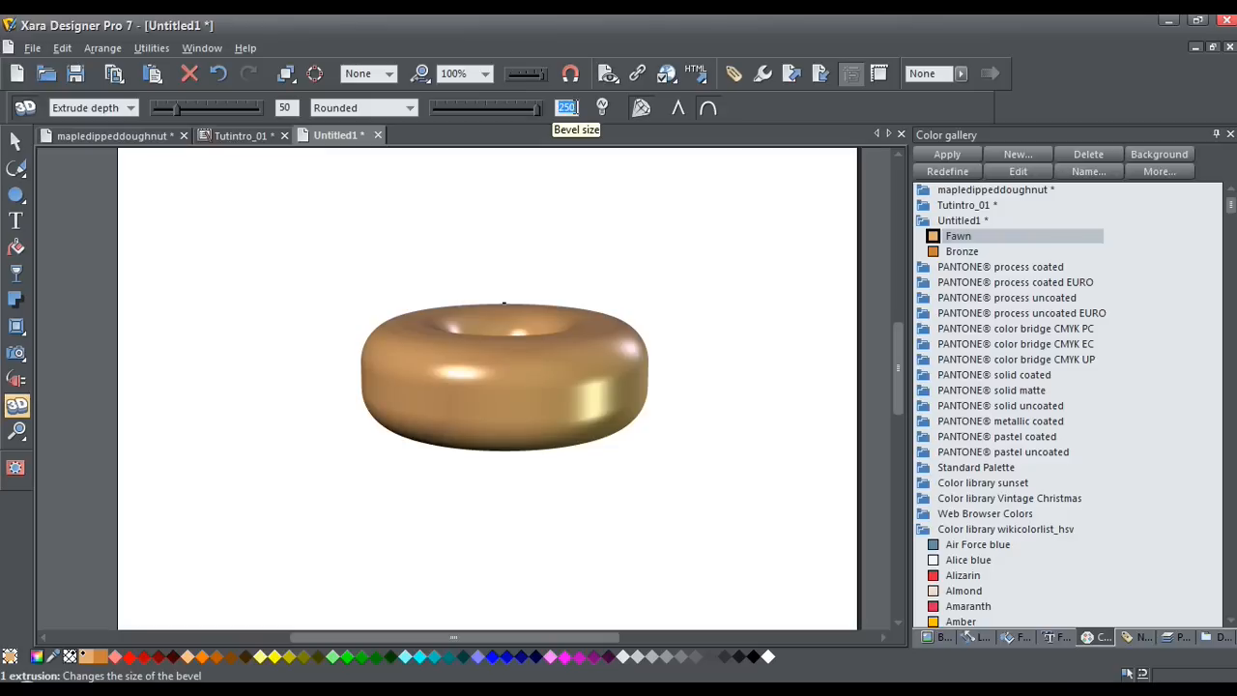
pyautogui.write('600')
pyautogui.press('Return')
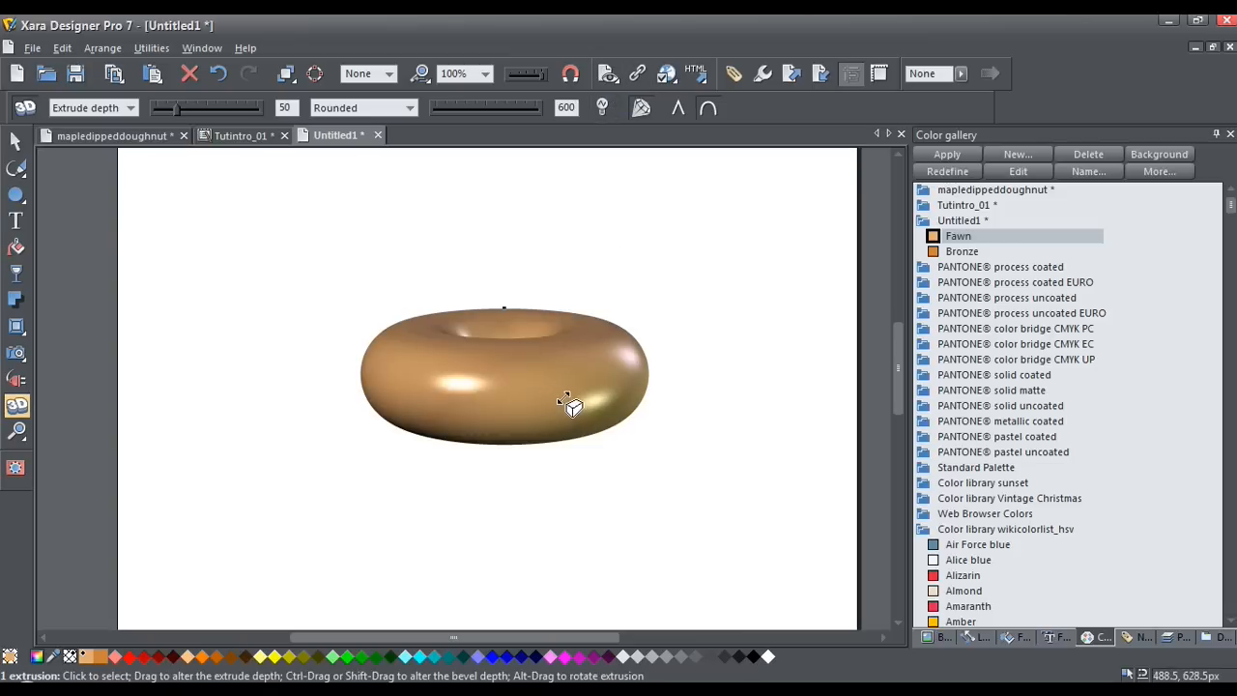
# Clone the doughnut extrusion in place and hide the upper copy in Layer 1.
pyautogui.moveTo(16, 205)
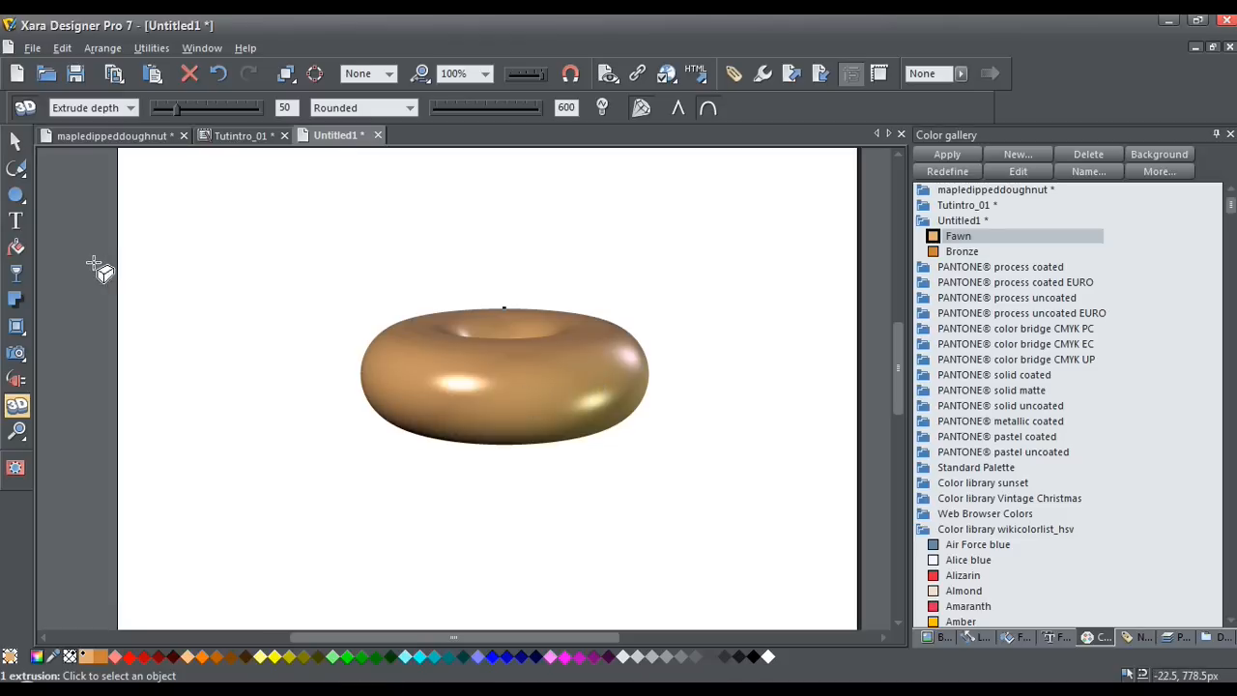
pyautogui.click(15, 141)
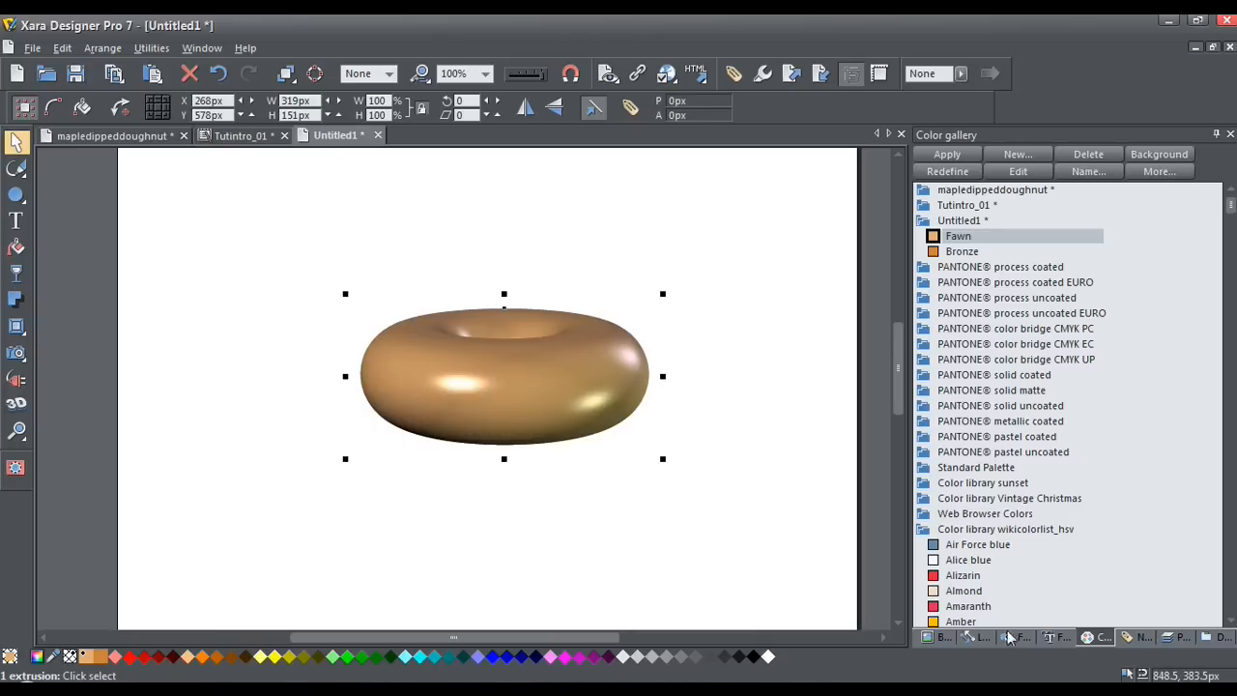
pyautogui.click(1177, 641)
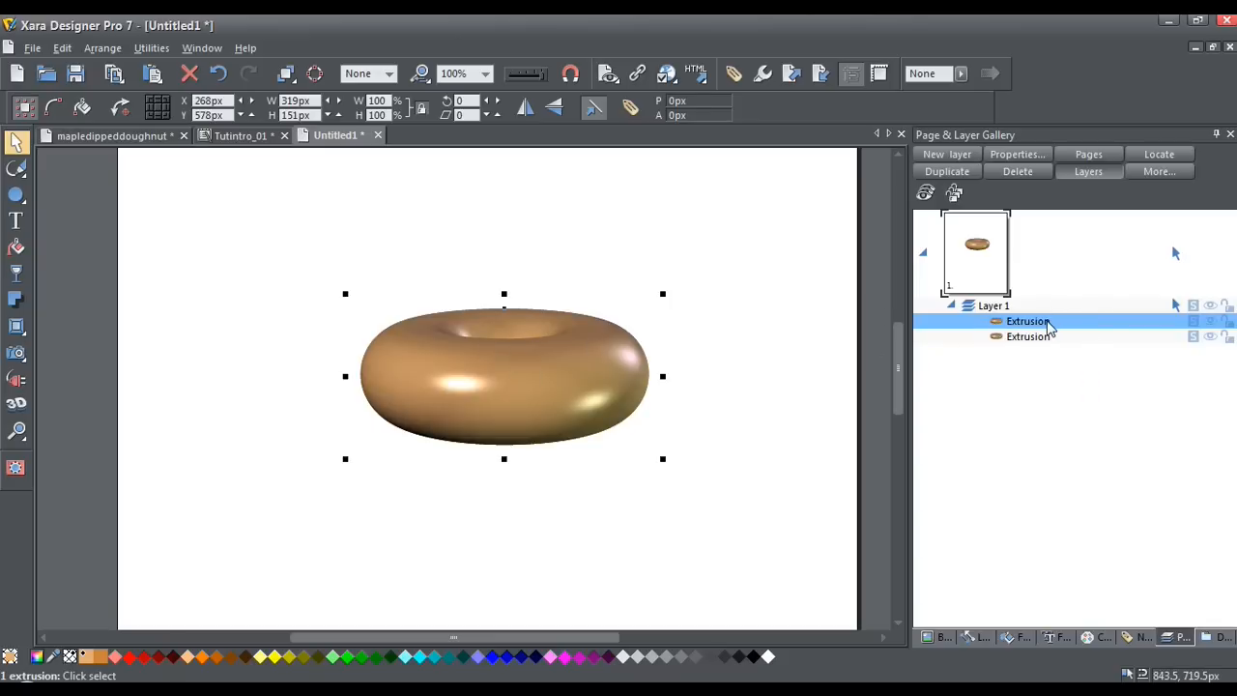
pyautogui.click(1211, 322)
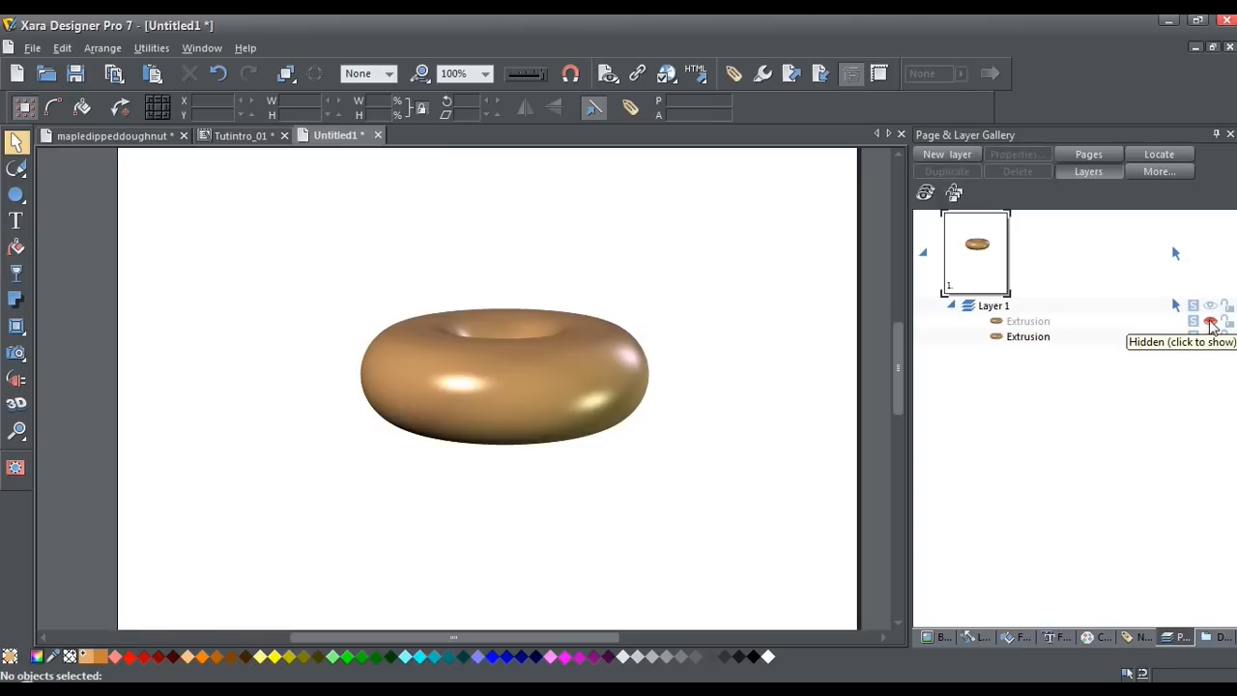
# Switch the visible lower doughnut extrusion from a gloss to a matt surface.
pyautogui.click(528, 402)
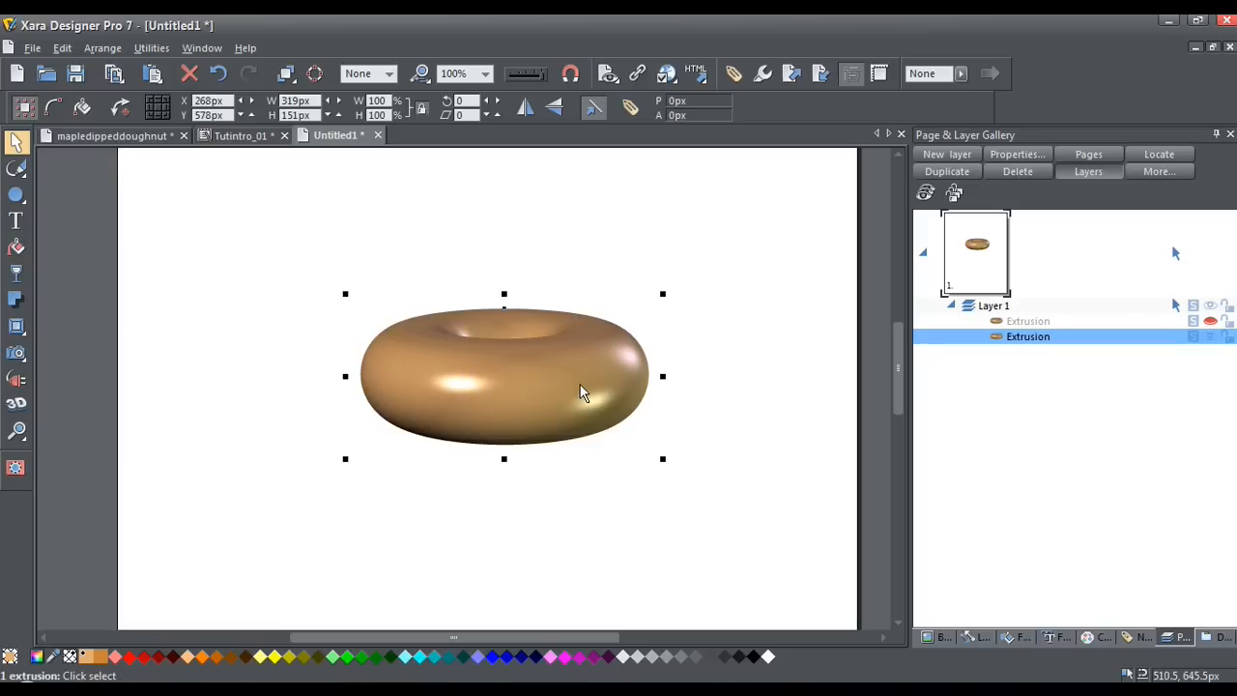
pyautogui.click(17, 407)
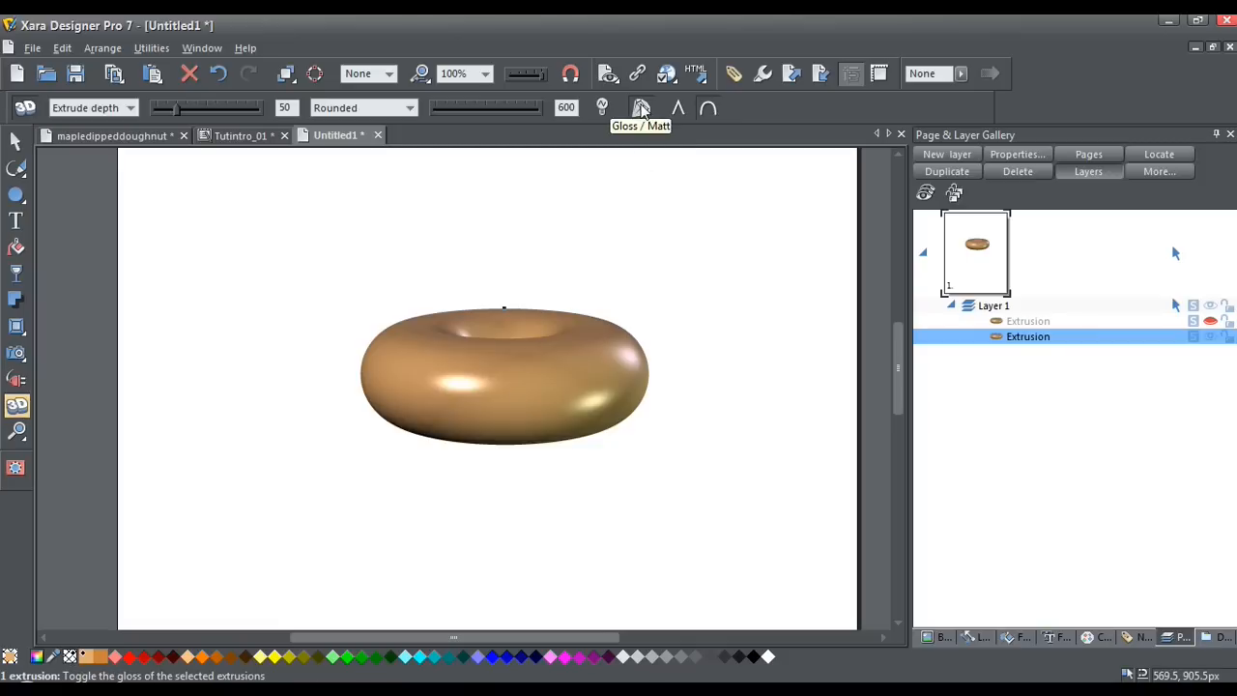
pyautogui.click(641, 109)
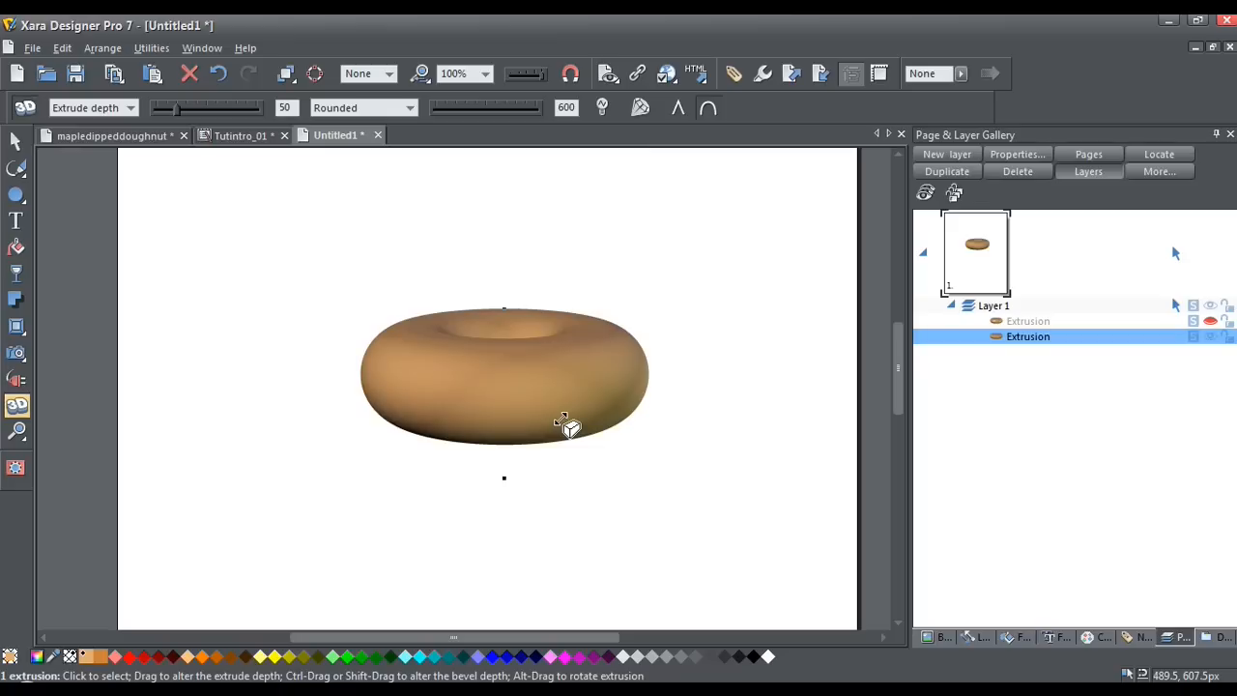
# Clone the matt doughnut extrusion in place.
pyautogui.click(14, 142)
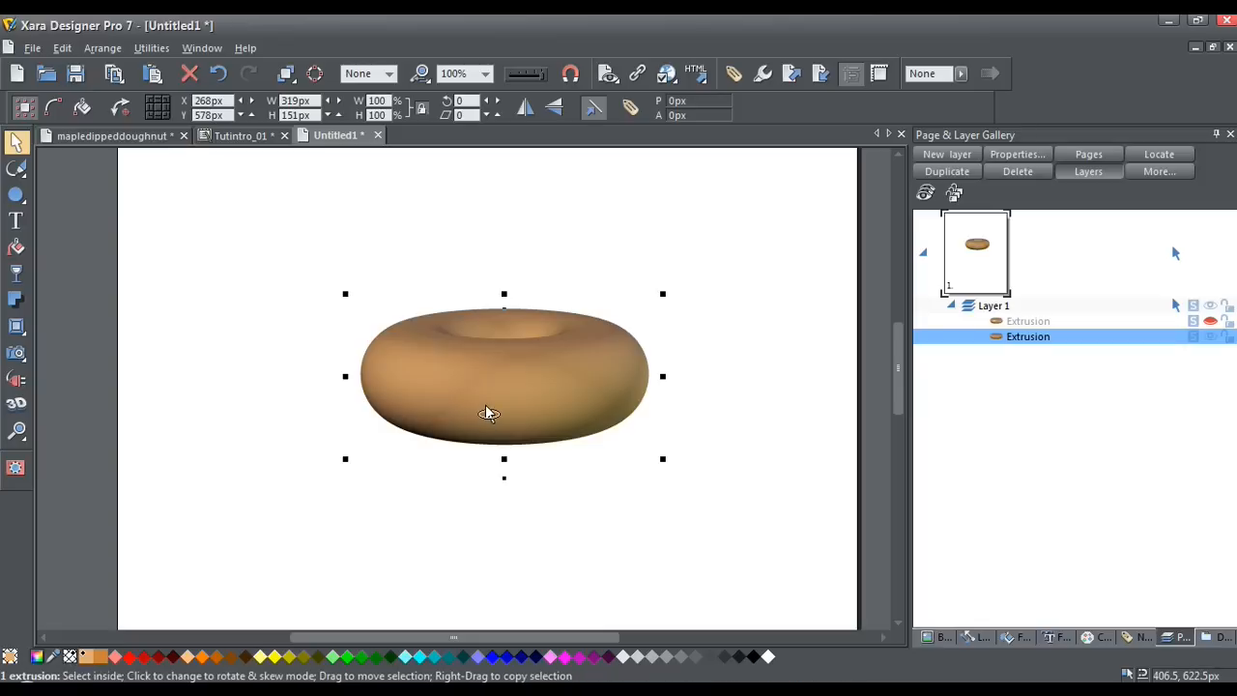
pyautogui.hotkey('ctrl', 'k')
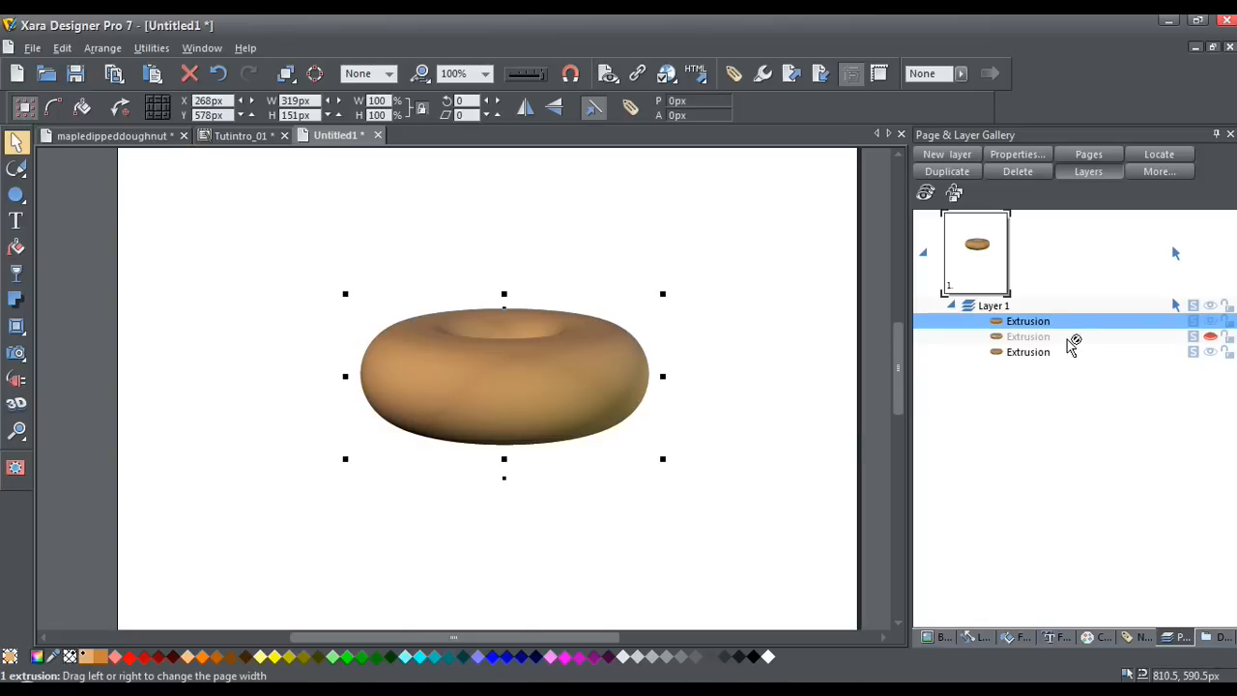
pyautogui.moveTo(1003, 326)
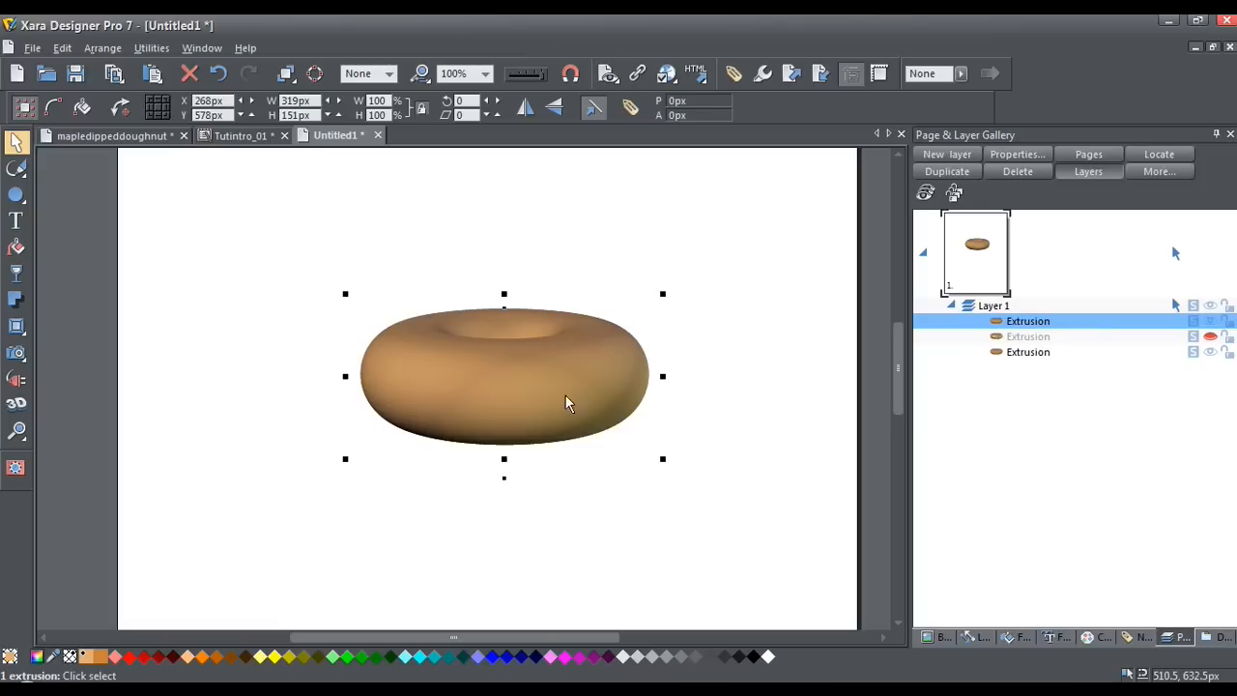
# Apply an elliptical Stained glass transparency with Repeating tiling to the cloned matt doughnut.
pyautogui.click(17, 274)
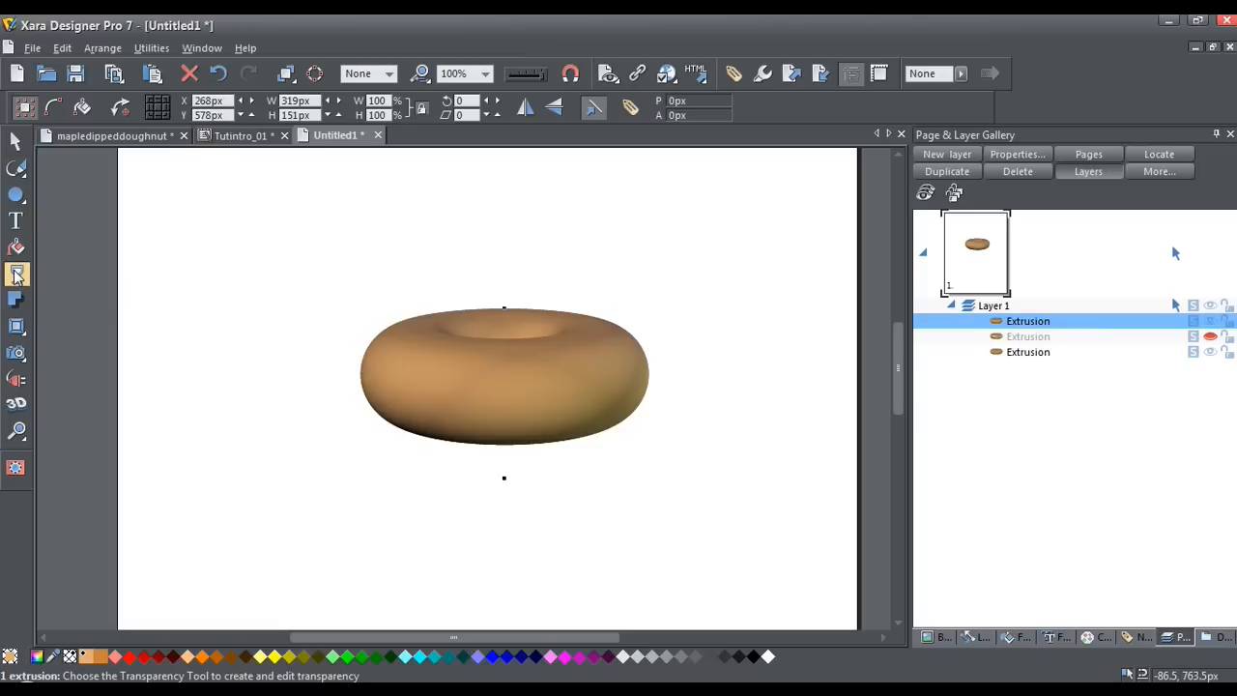
pyautogui.click(100, 108)
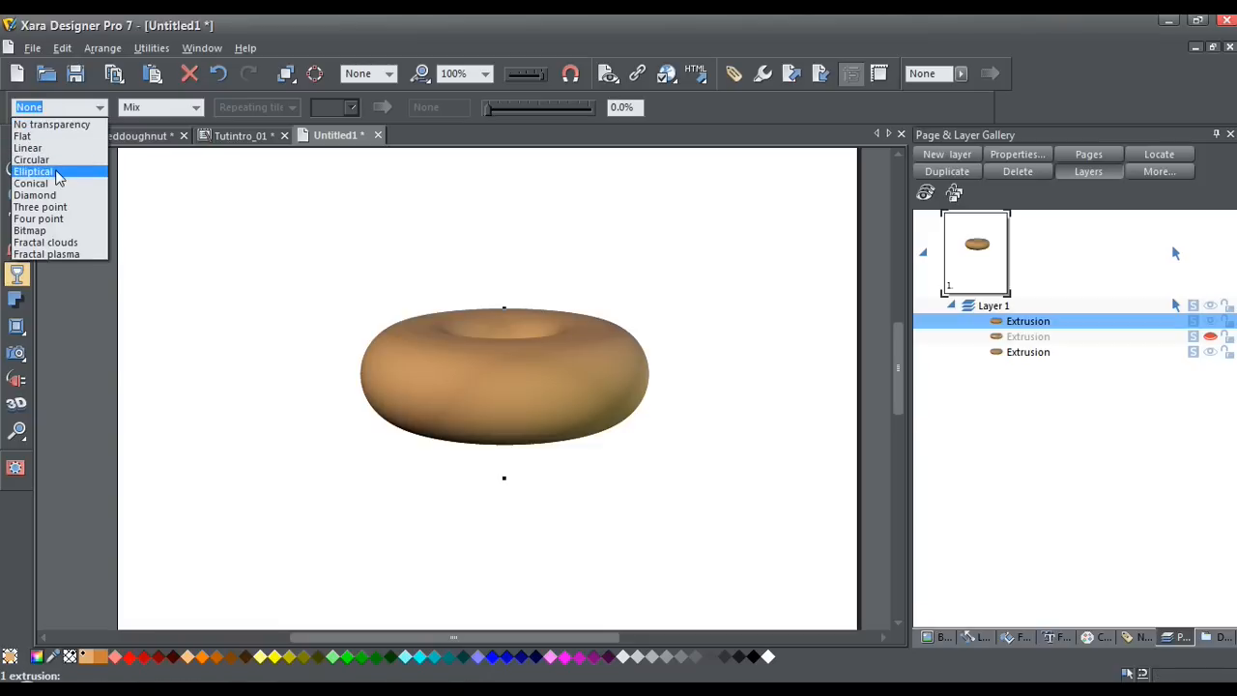
pyautogui.click(58, 172)
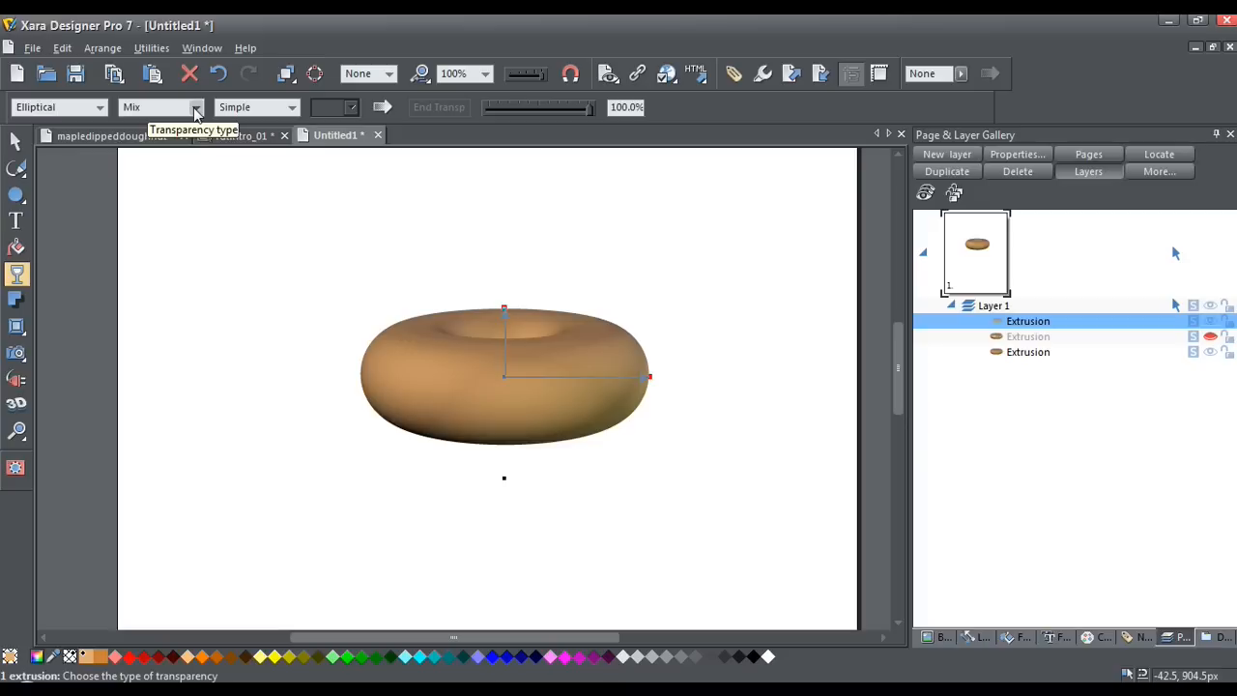
pyautogui.click(197, 109)
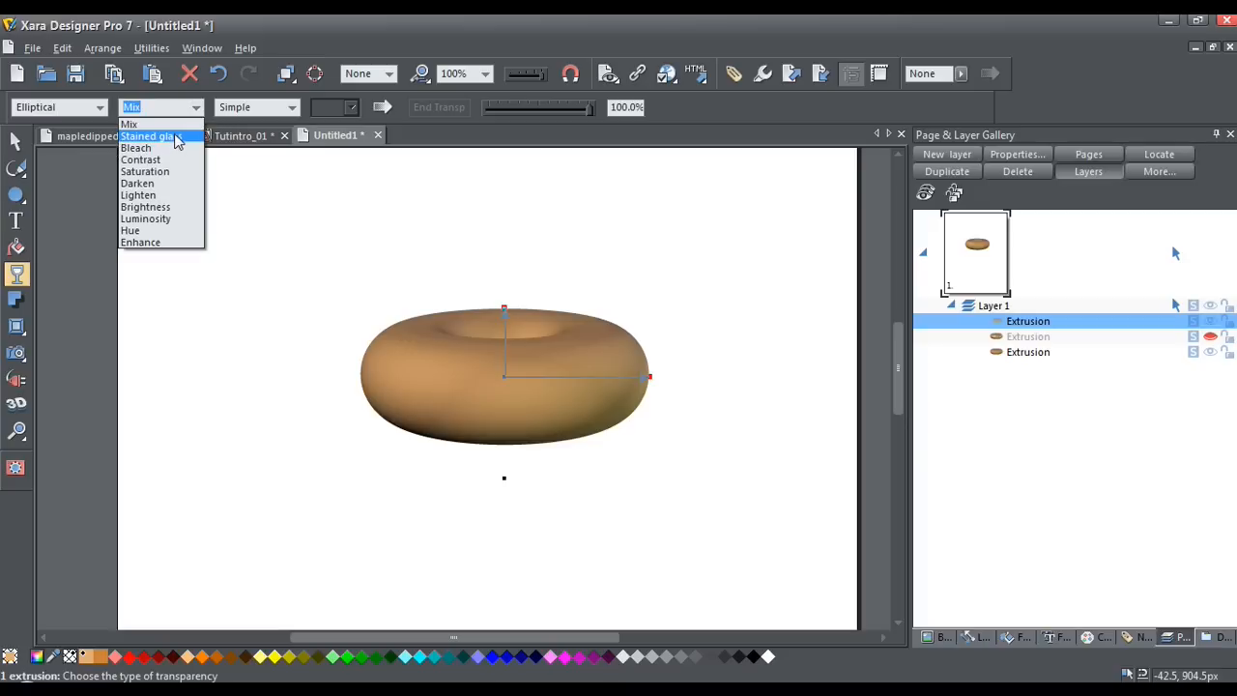
pyautogui.click(176, 138)
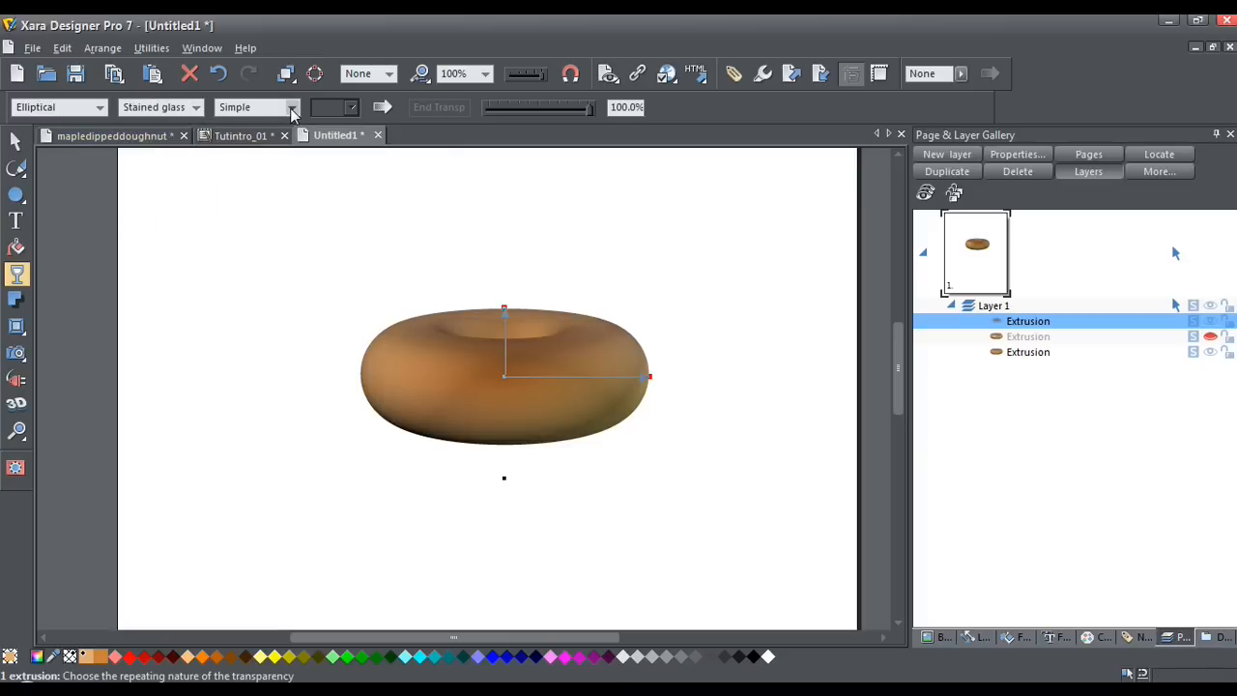
pyautogui.click(291, 108)
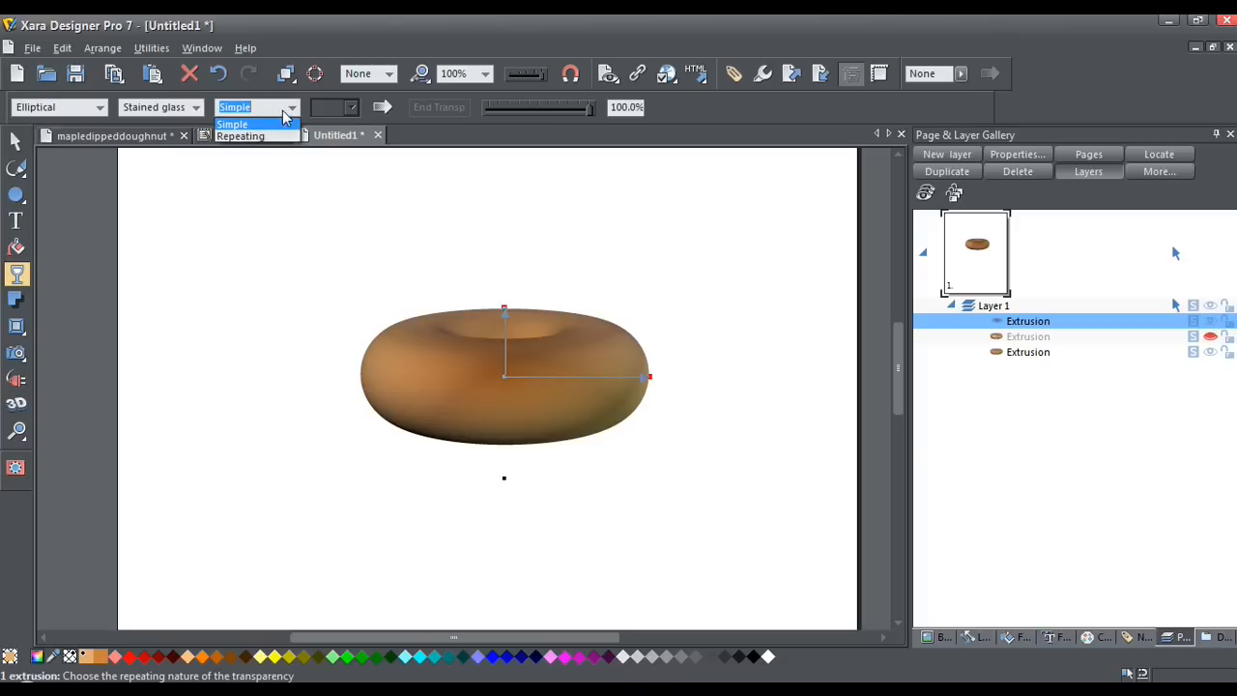
pyautogui.click(283, 136)
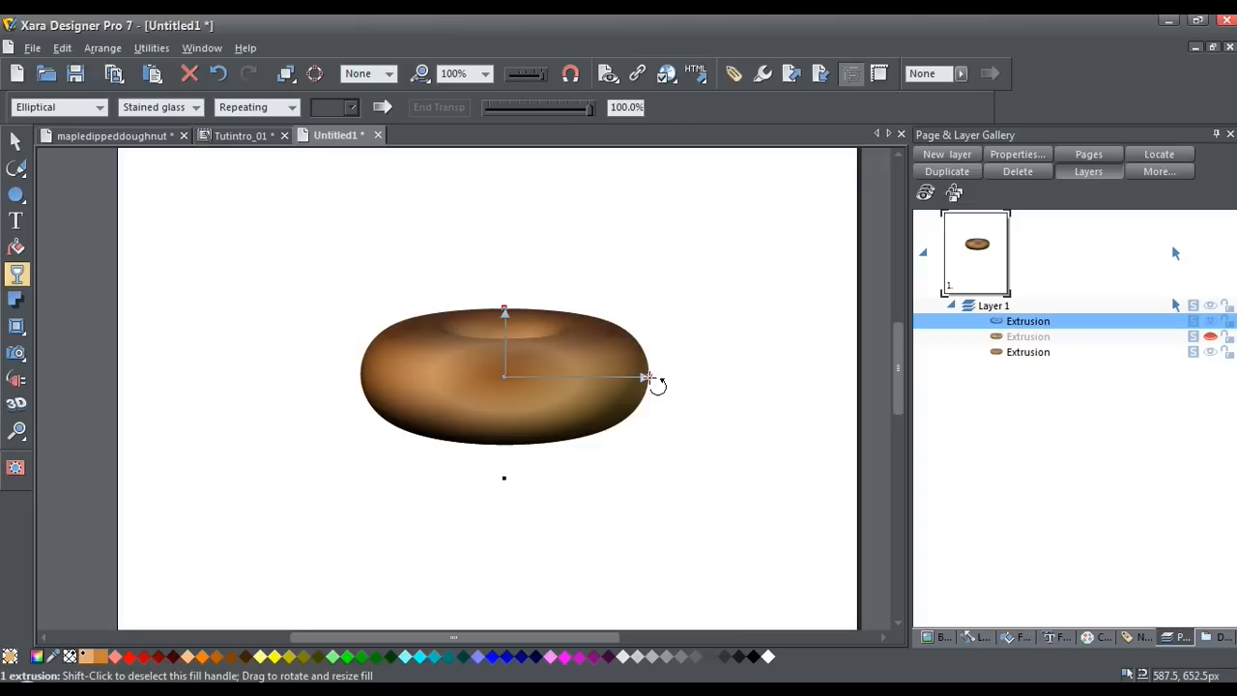
# Stretch the elliptical transparency well beyond the doughnut's side and top edges and shift its centre slightly up and left.
pyautogui.moveTo(651, 378); pyautogui.dragTo(779, 373)
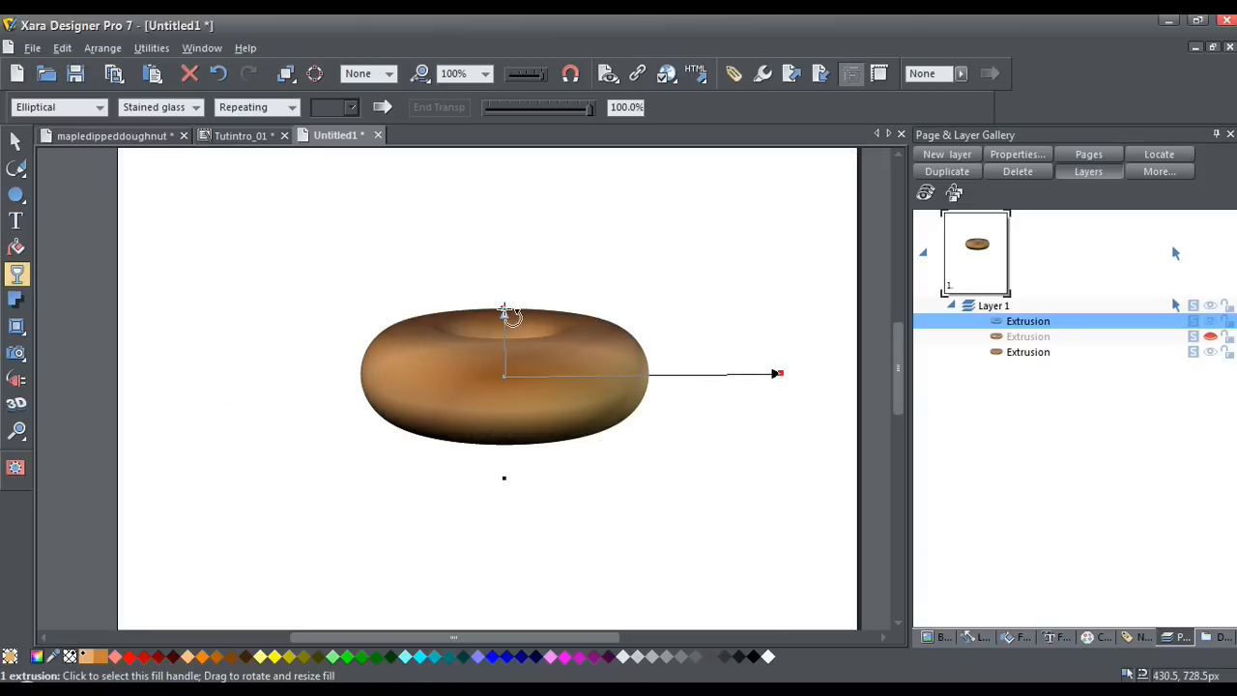
pyautogui.moveTo(505, 313); pyautogui.dragTo(505, 286)
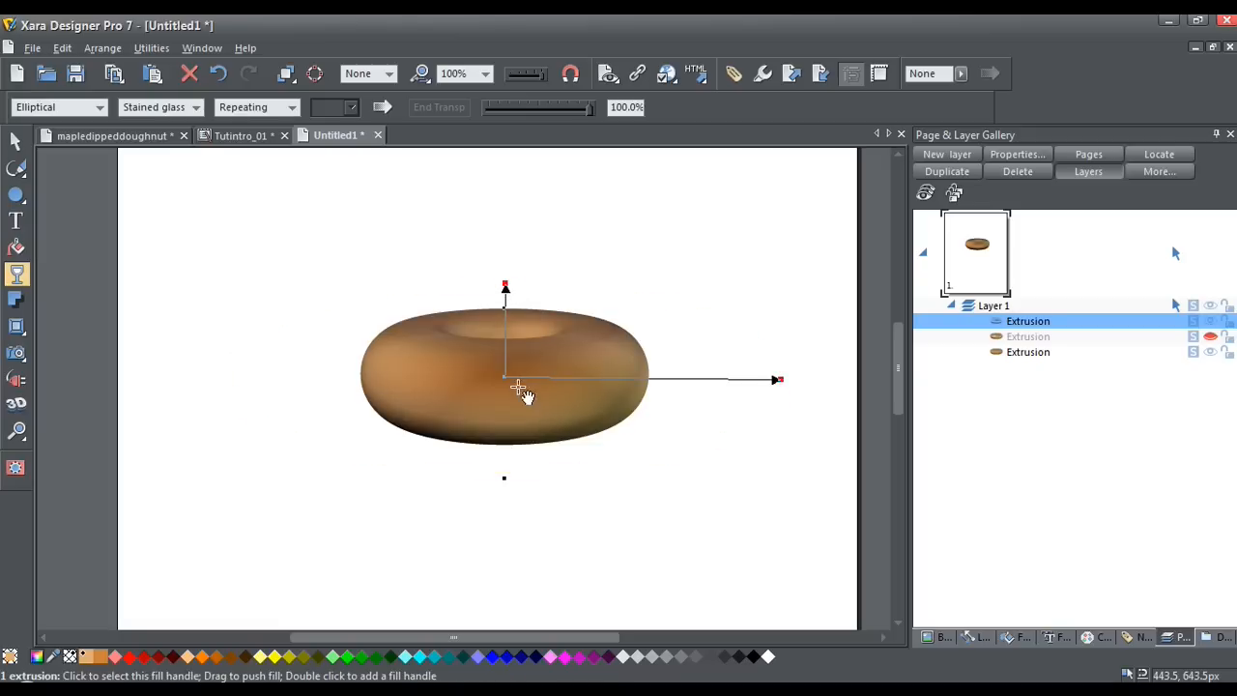
pyautogui.moveTo(510, 379); pyautogui.dragTo(505, 360)
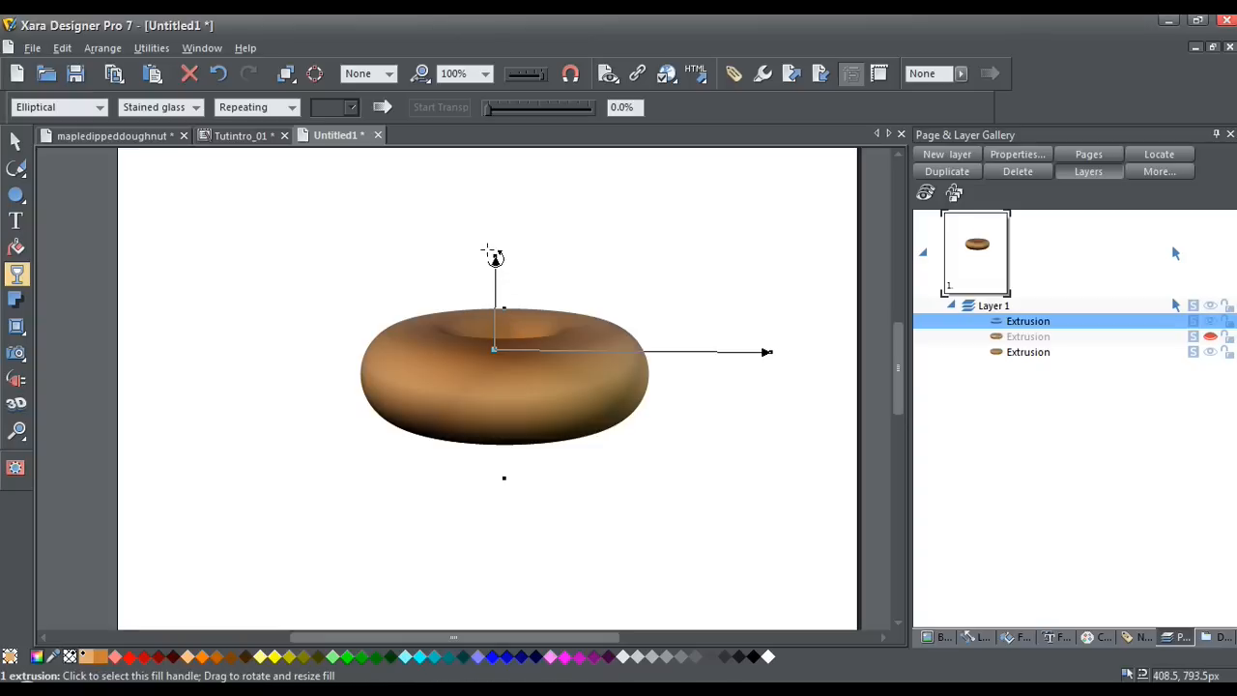
pyautogui.moveTo(496, 259); pyautogui.dragTo(493, 247)
pyautogui.moveTo(502, 358); pyautogui.dragTo(502, 372)
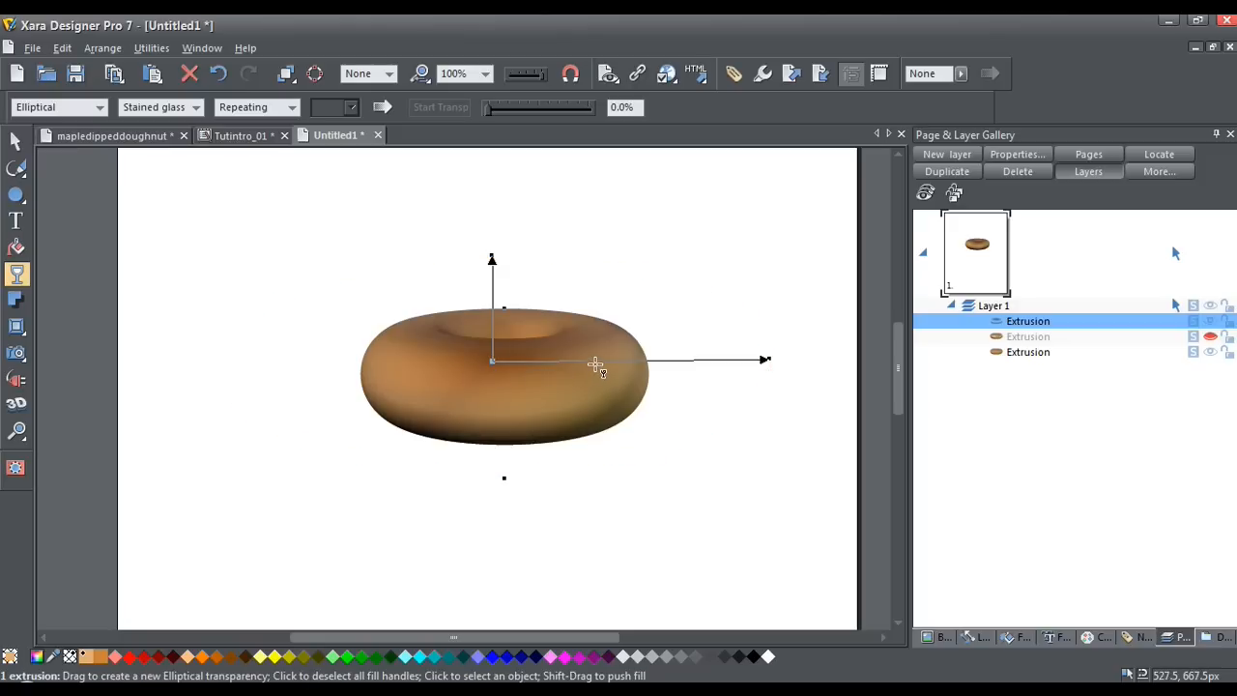
pyautogui.moveTo(771, 361); pyautogui.dragTo(827, 360)
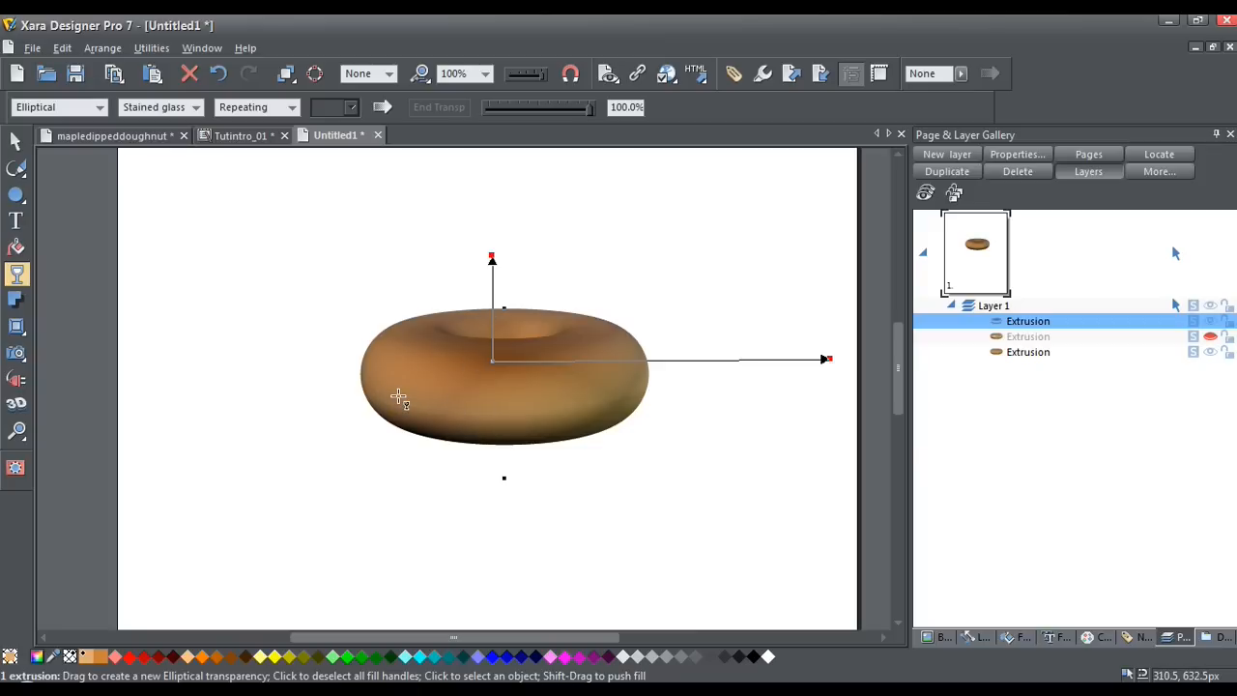
# Clone the shaded doughnut in place and change the clone's transparency shape to Fractal plasma.
pyautogui.click(16, 141)
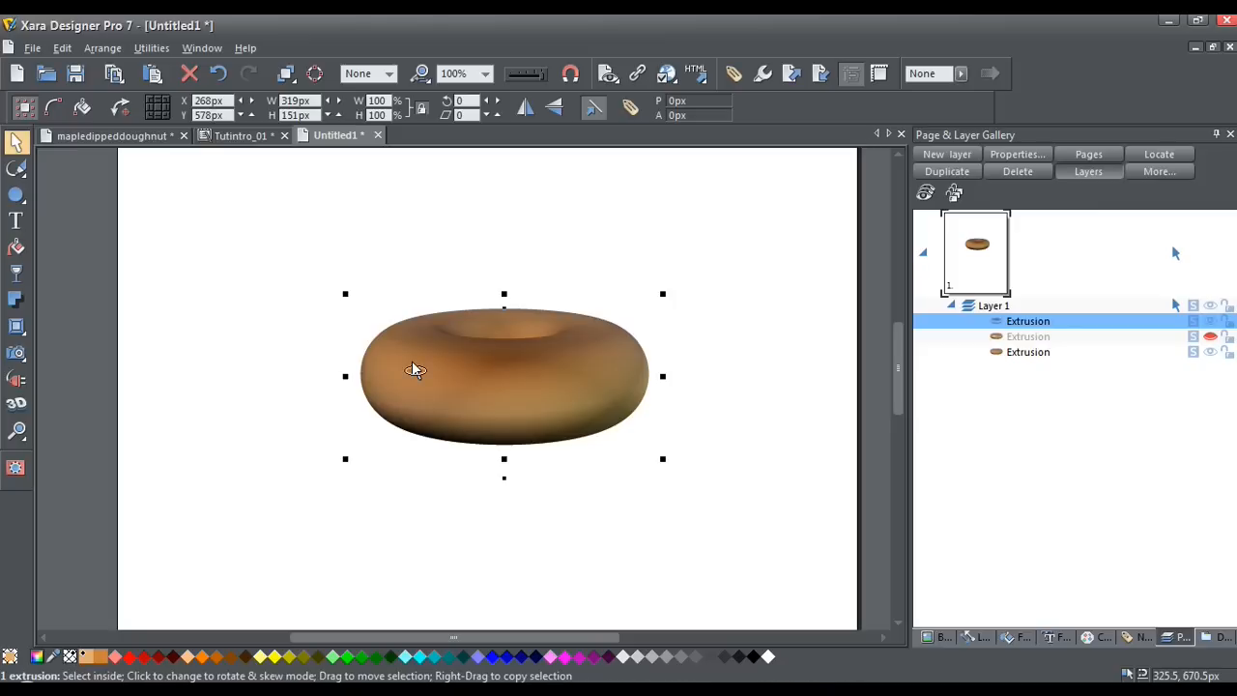
pyautogui.hotkey('ctrl', 'k')
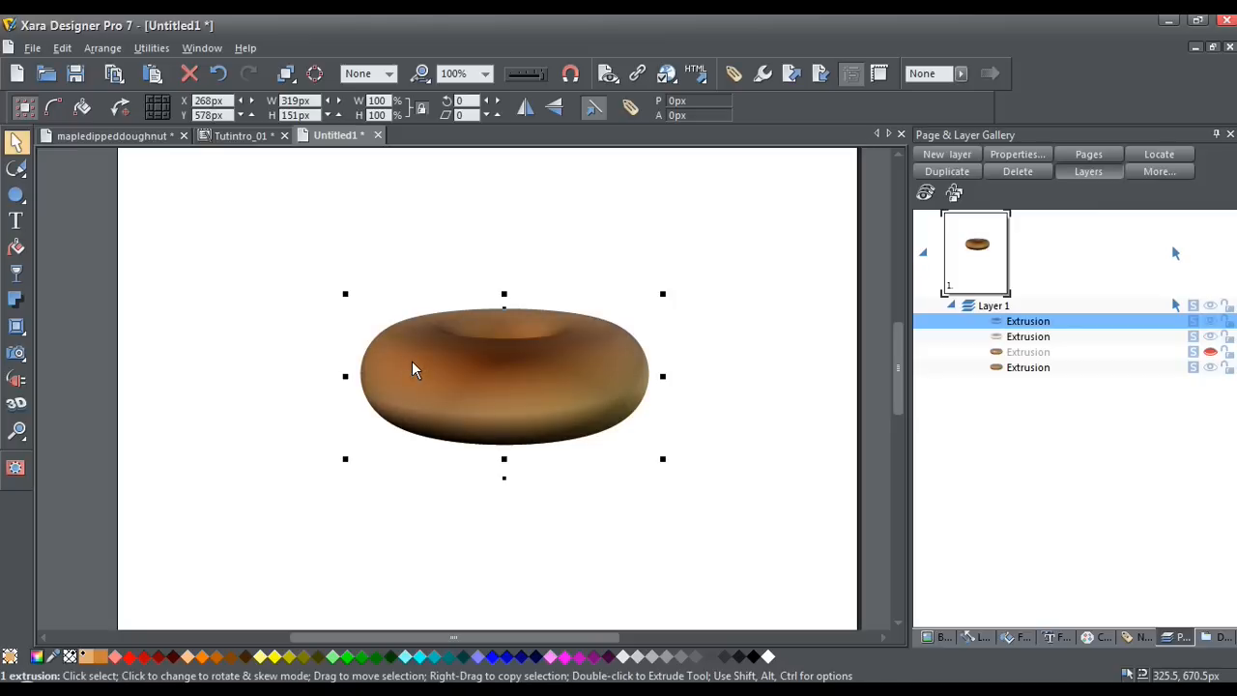
pyautogui.click(18, 275)
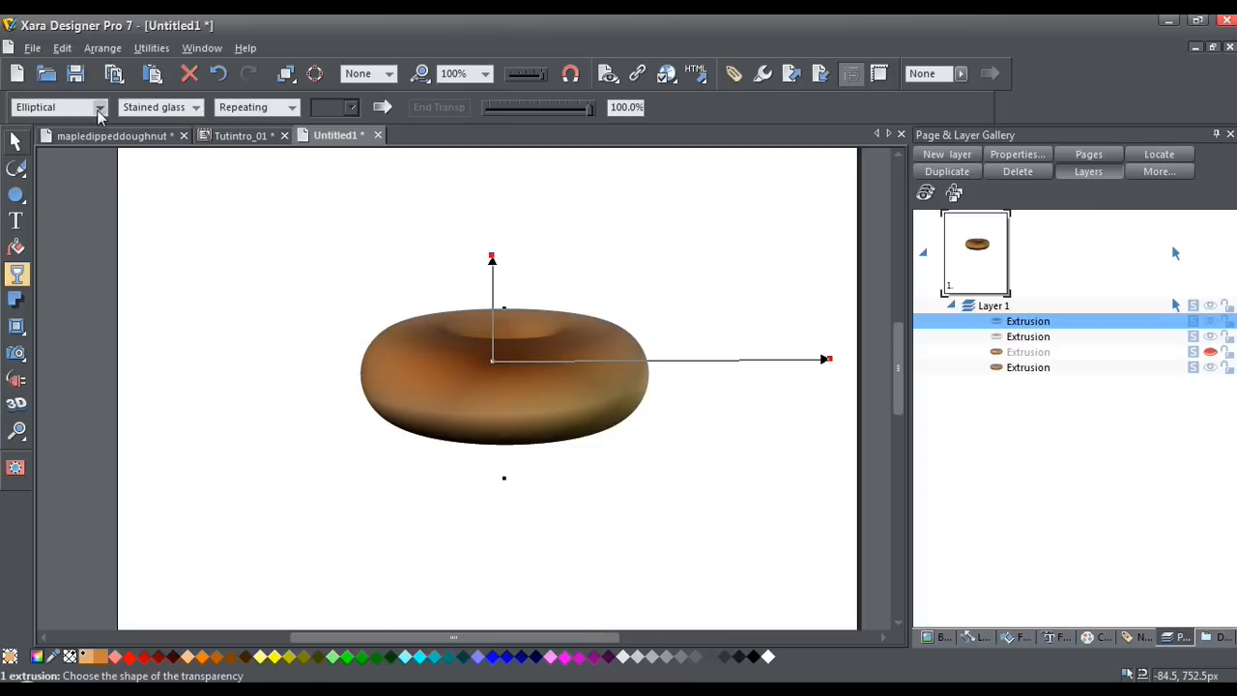
pyautogui.click(100, 109)
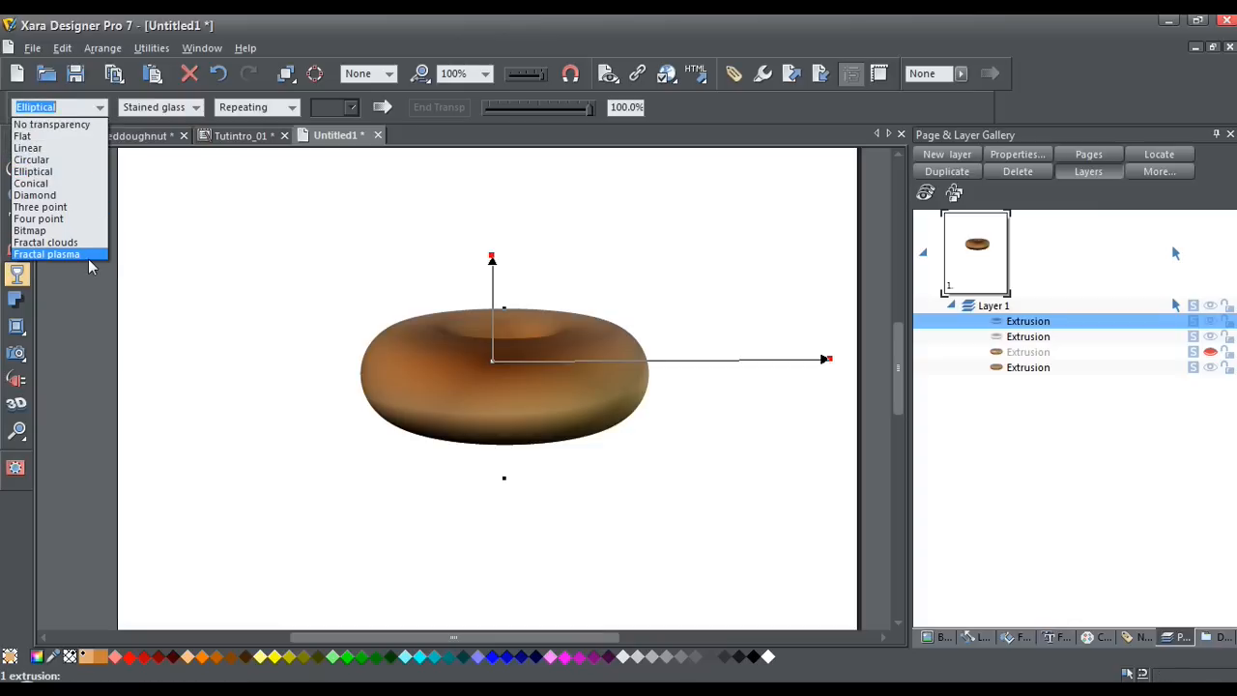
pyautogui.click(90, 256)
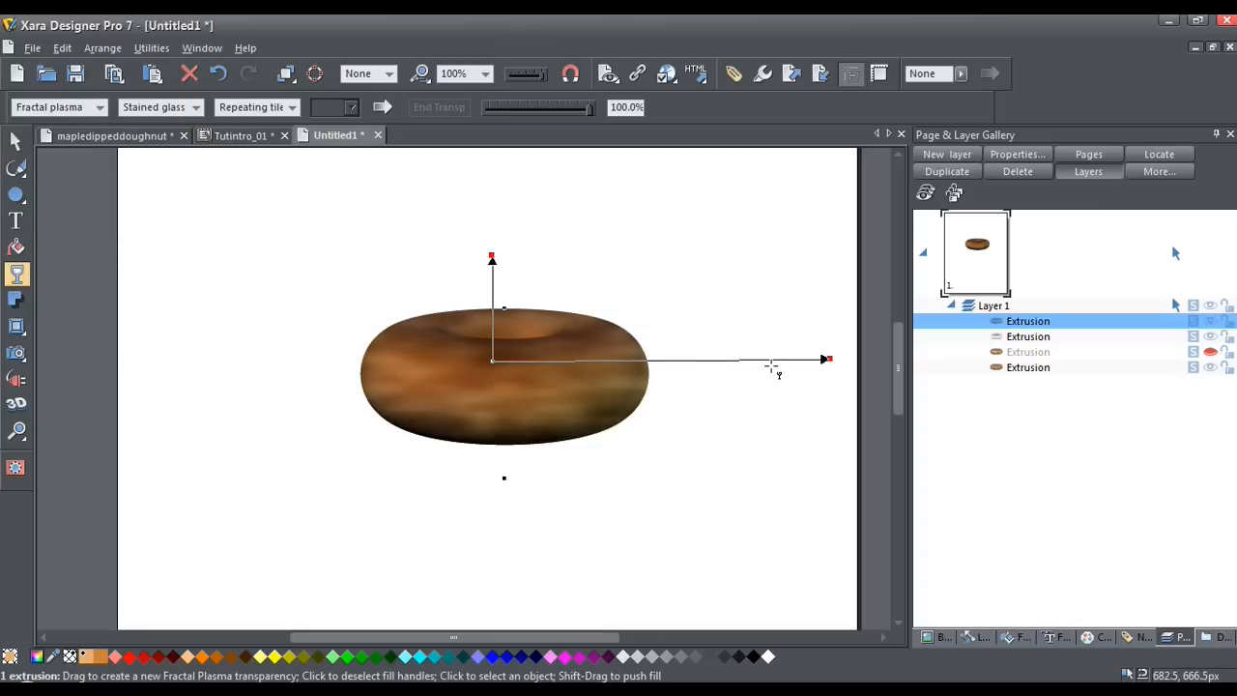
# Shrink the fractal plasma pattern to a fine grain, with a fractal scale of 100% and a resolution of 200 dpi.
pyautogui.moveTo(827, 359); pyautogui.dragTo(642, 363)
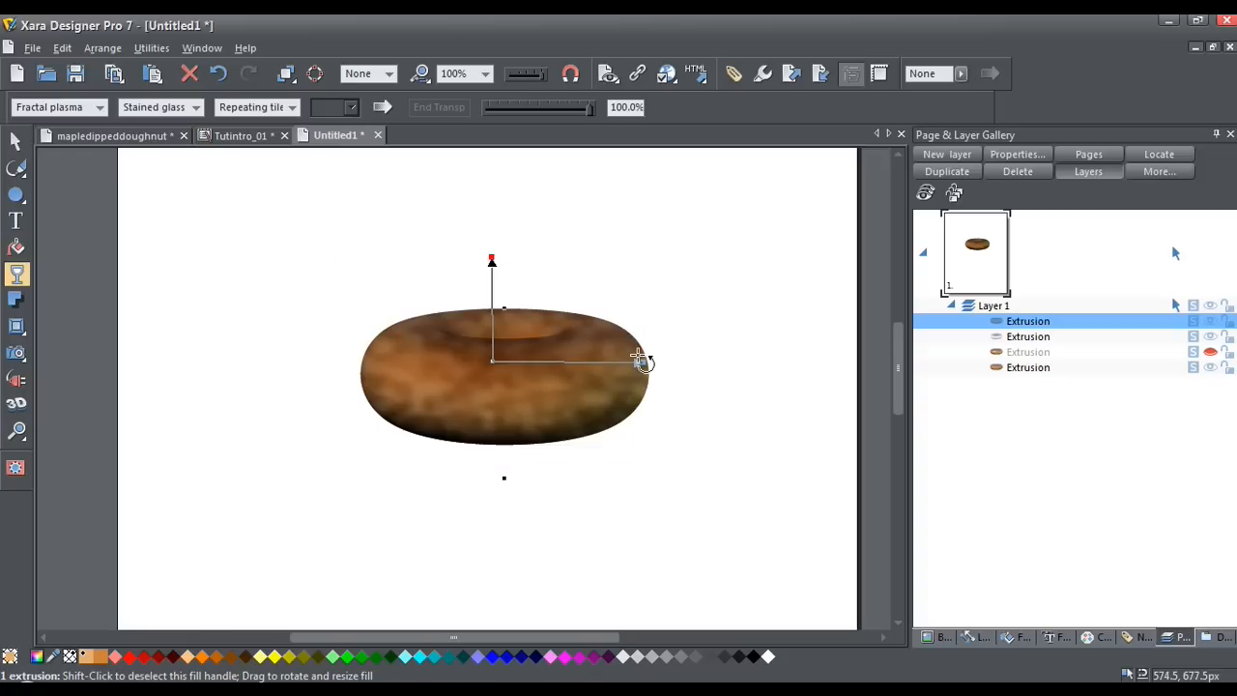
pyautogui.click(547, 362)
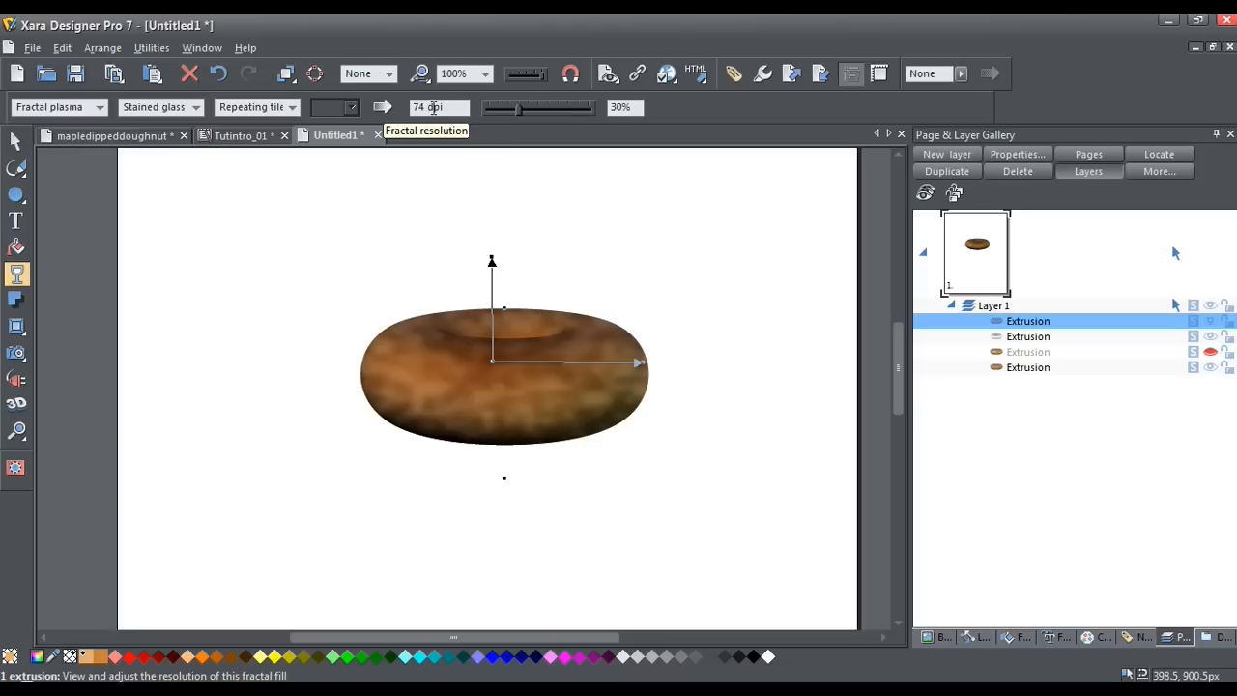
pyautogui.click(516, 109)
pyautogui.moveTo(550, 113); pyautogui.dragTo(596, 124)
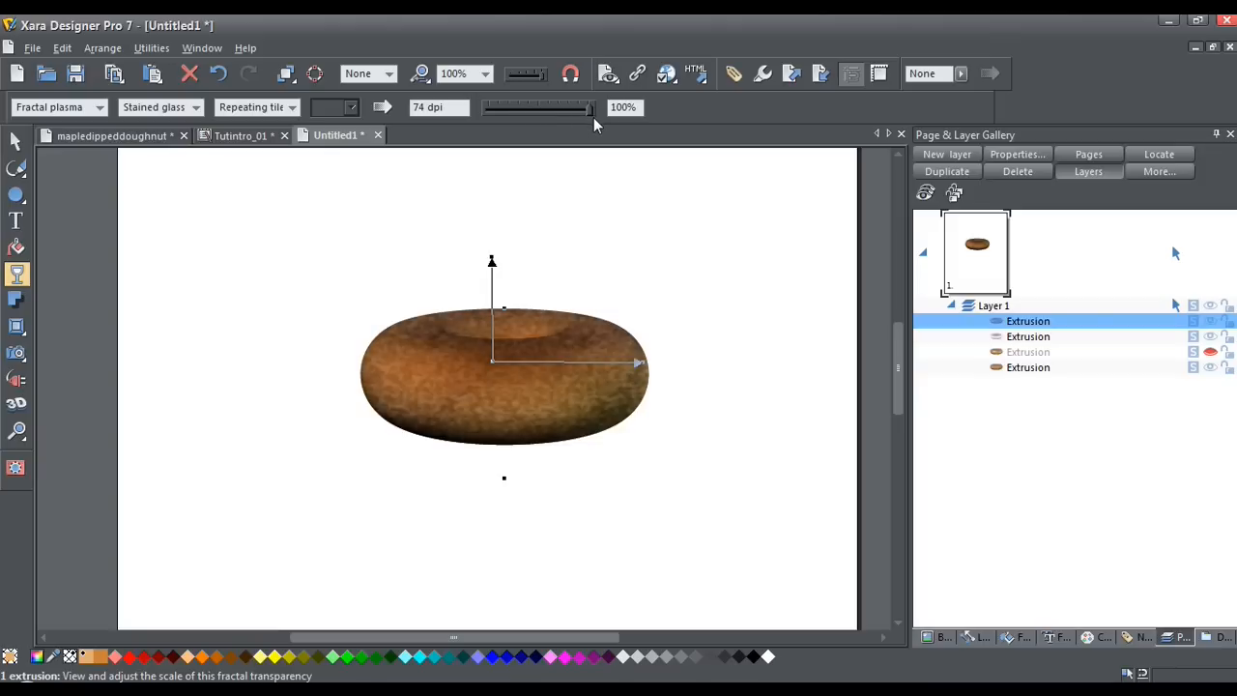
pyautogui.doubleClick(426, 107)
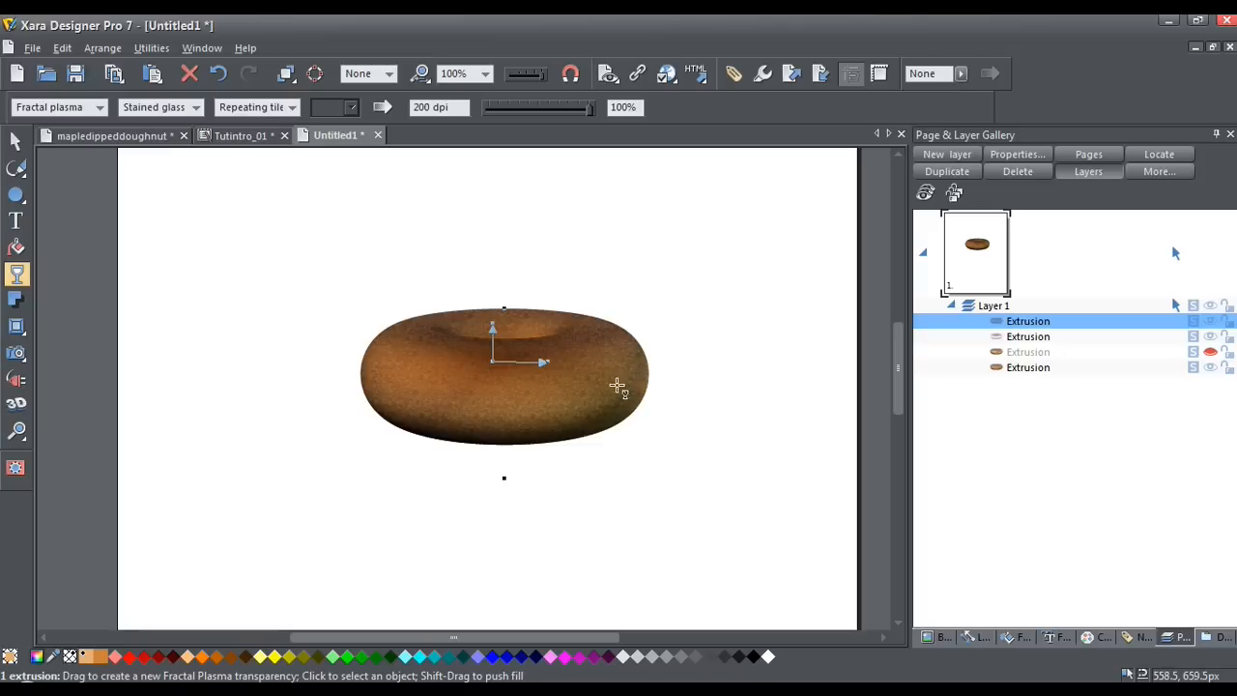
# Soften the fractal texture by setting its start transparency to 49%.
pyautogui.click(492, 362)
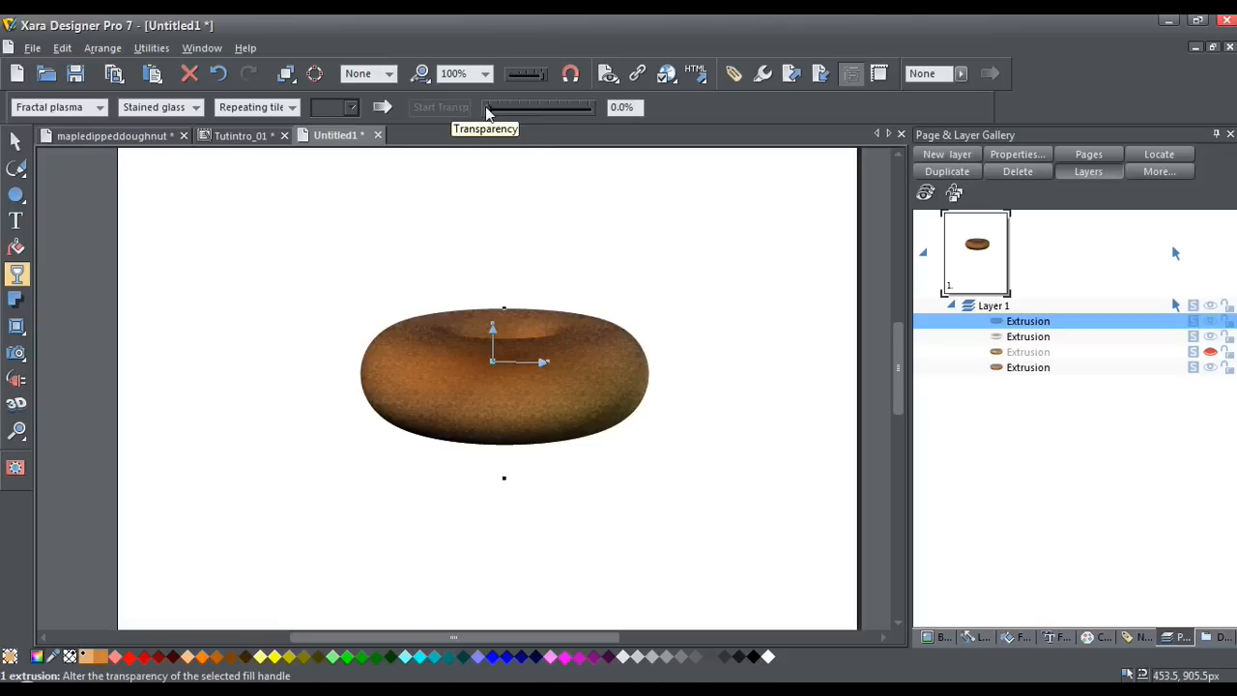
pyautogui.moveTo(488, 109); pyautogui.dragTo(533, 111)
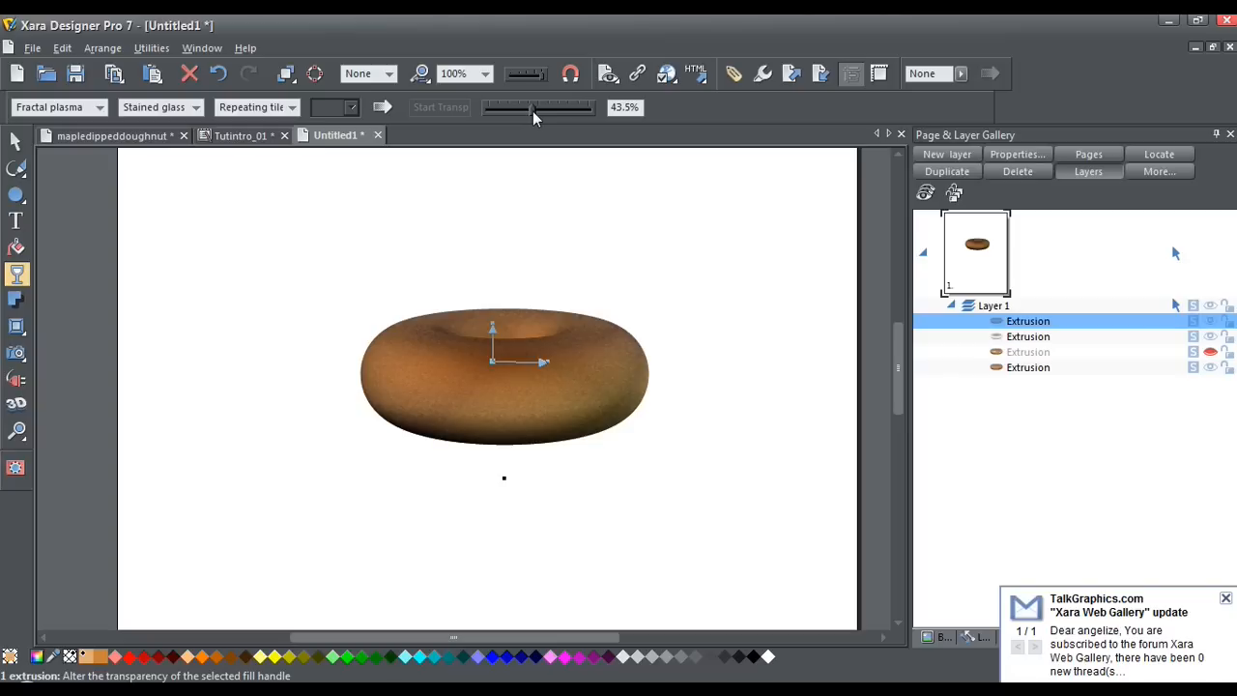
pyautogui.moveTo(536, 111); pyautogui.dragTo(539, 112)
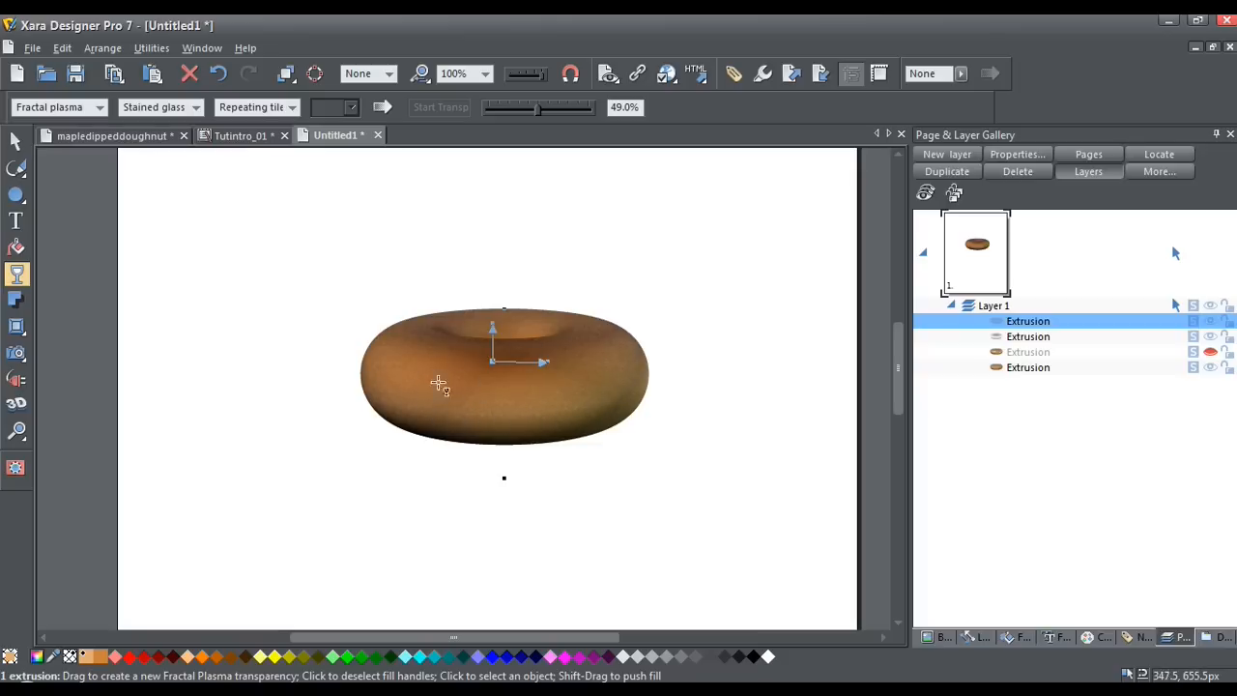
# Clone the fractal-textured doughnut in place and rotate the clone's fractal pattern counterclockwise so the two grains differ.
pyautogui.click(15, 143)
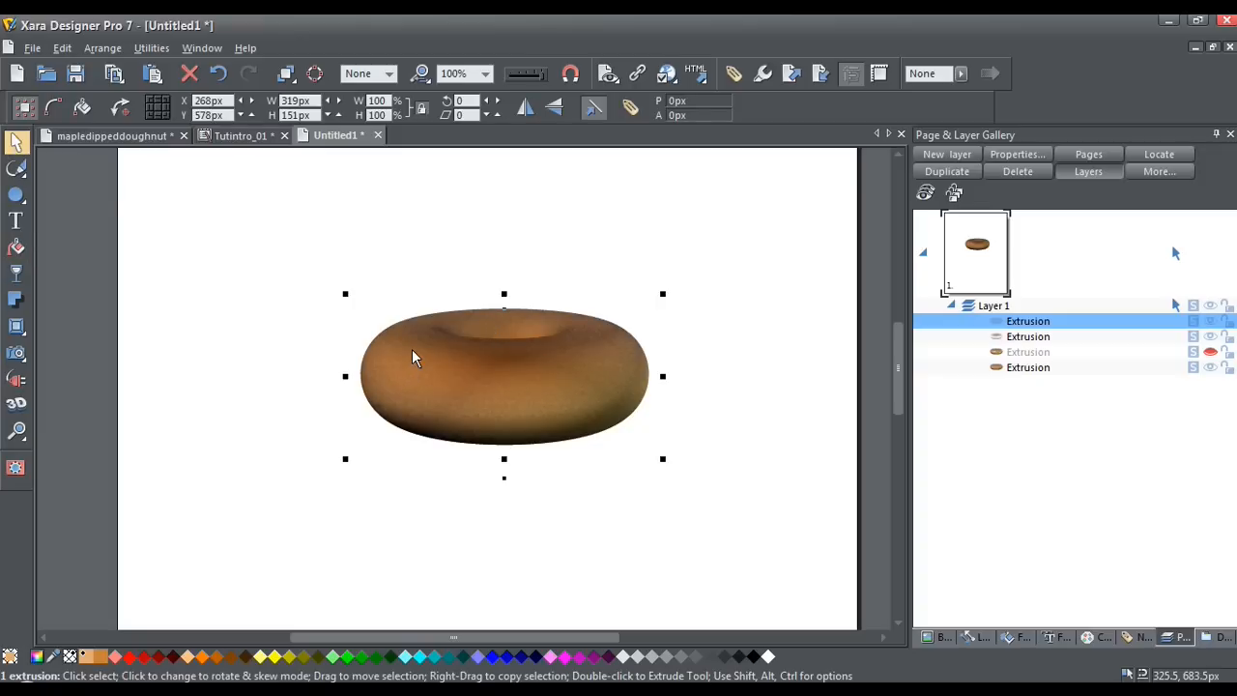
pyautogui.hotkey('ctrl', 'k')
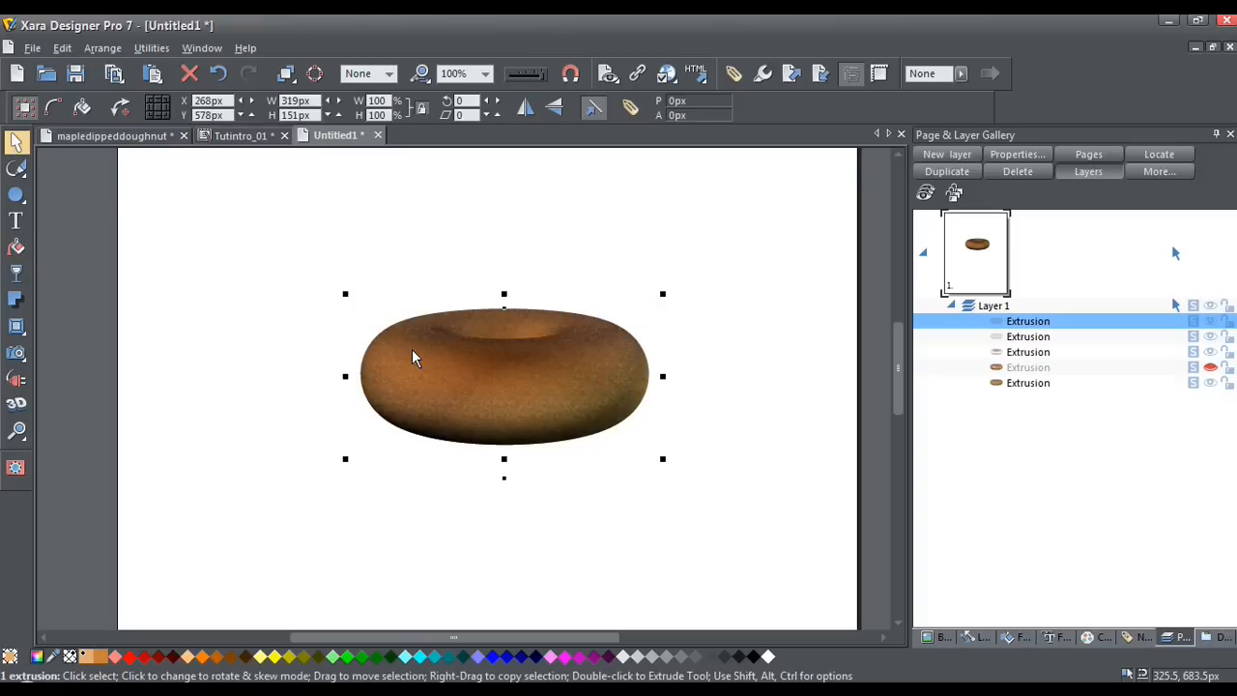
pyautogui.click(16, 274)
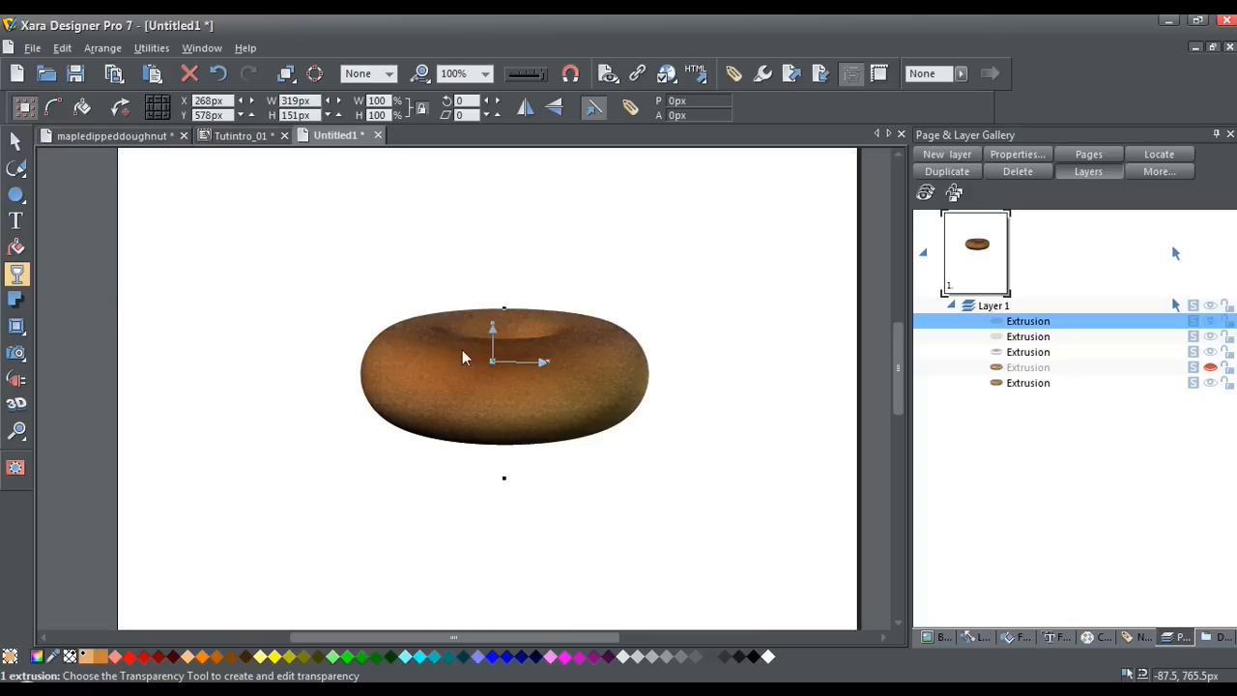
pyautogui.moveTo(546, 363); pyautogui.dragTo(543, 329)
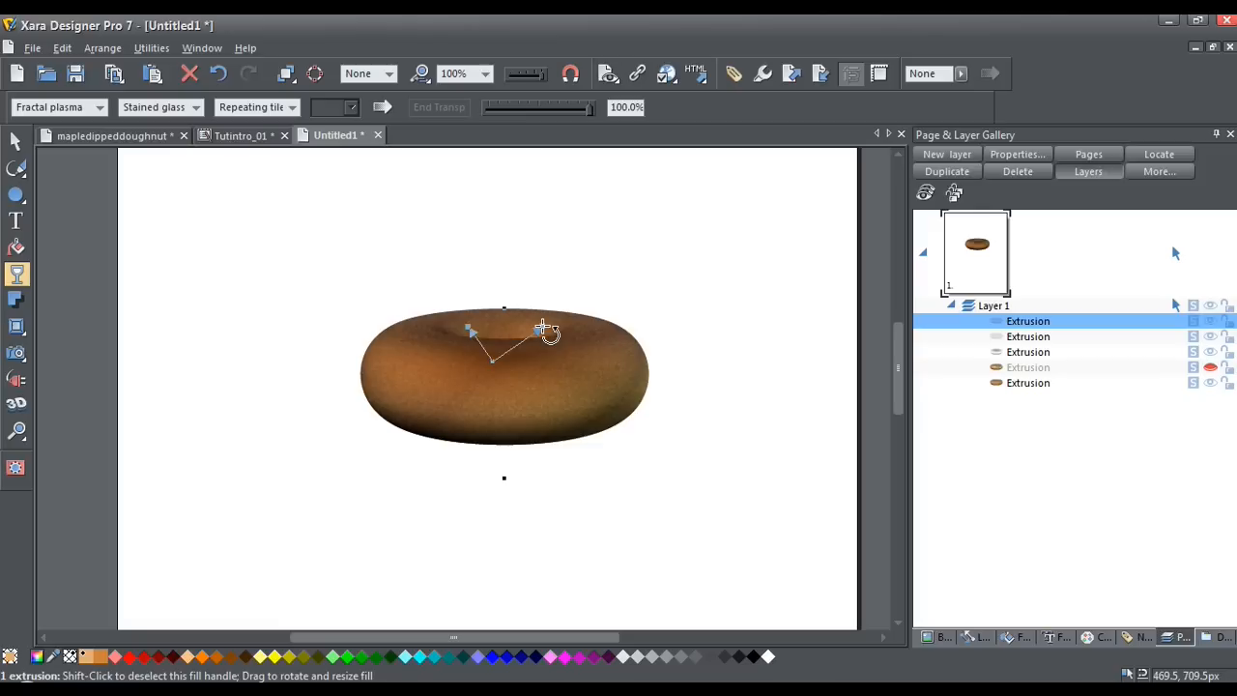
# Set the rotated fractal pattern's start transparency to 59% and deselect the doughnut.
pyautogui.click(492, 362)
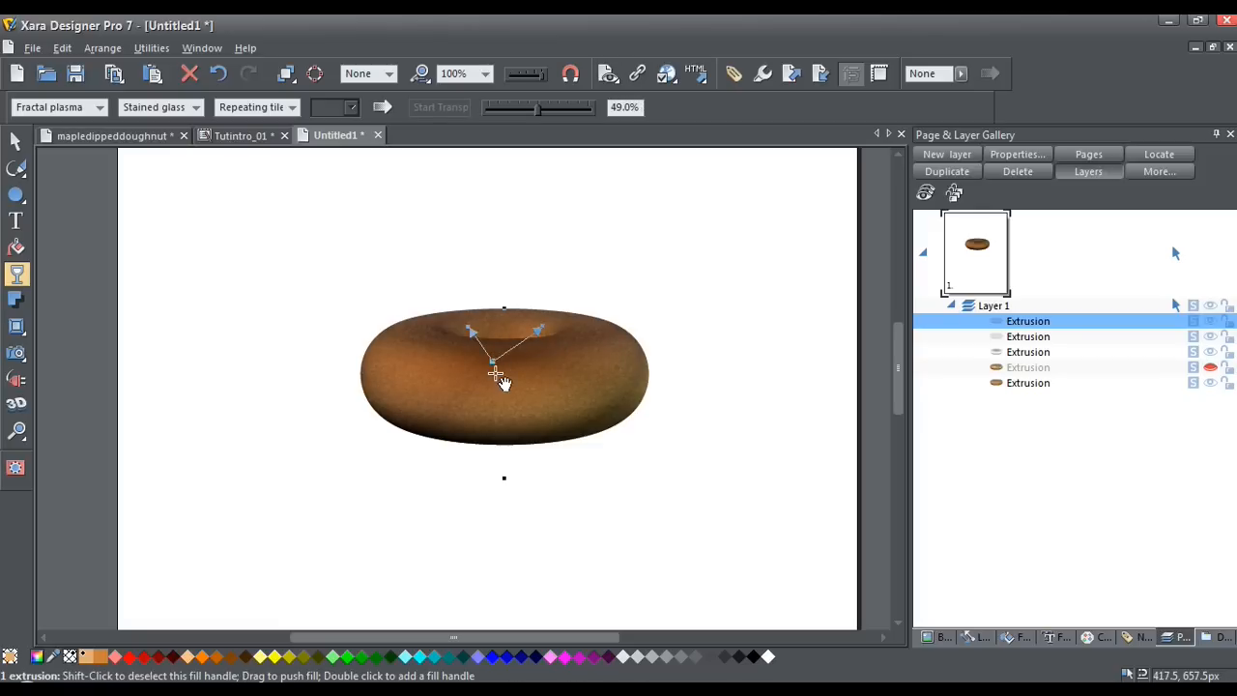
pyautogui.click(537, 109)
pyautogui.moveTo(536, 113); pyautogui.dragTo(548, 110)
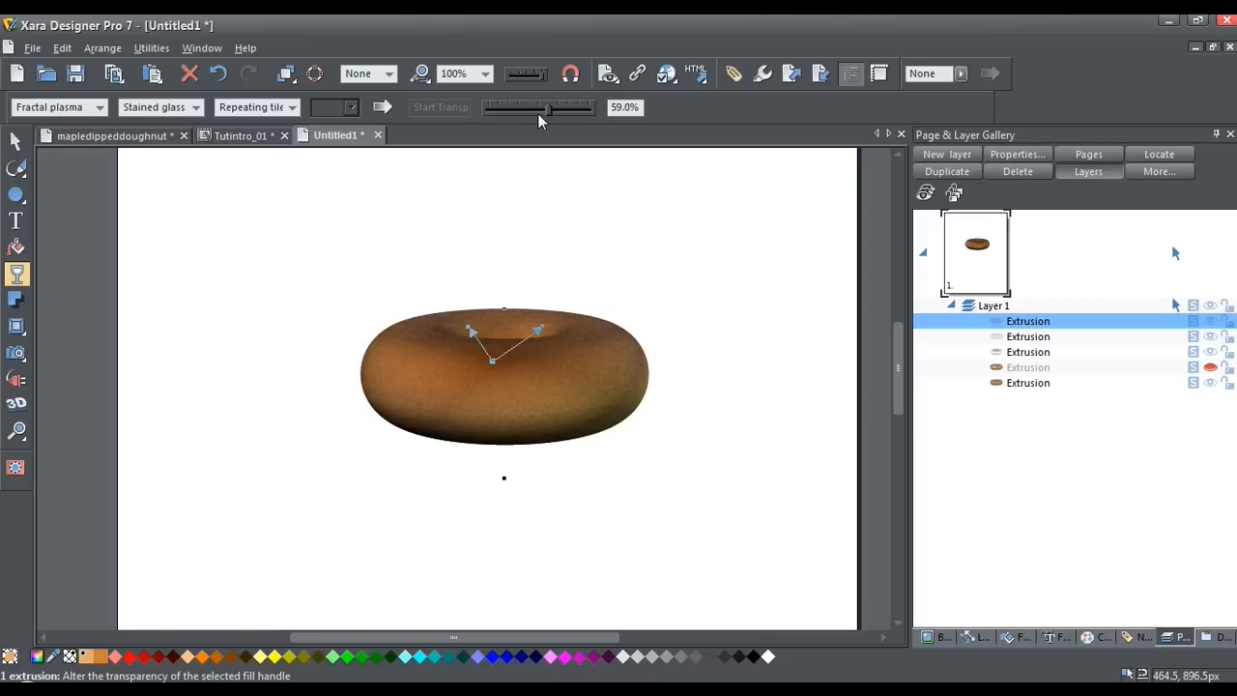
pyautogui.click(16, 141)
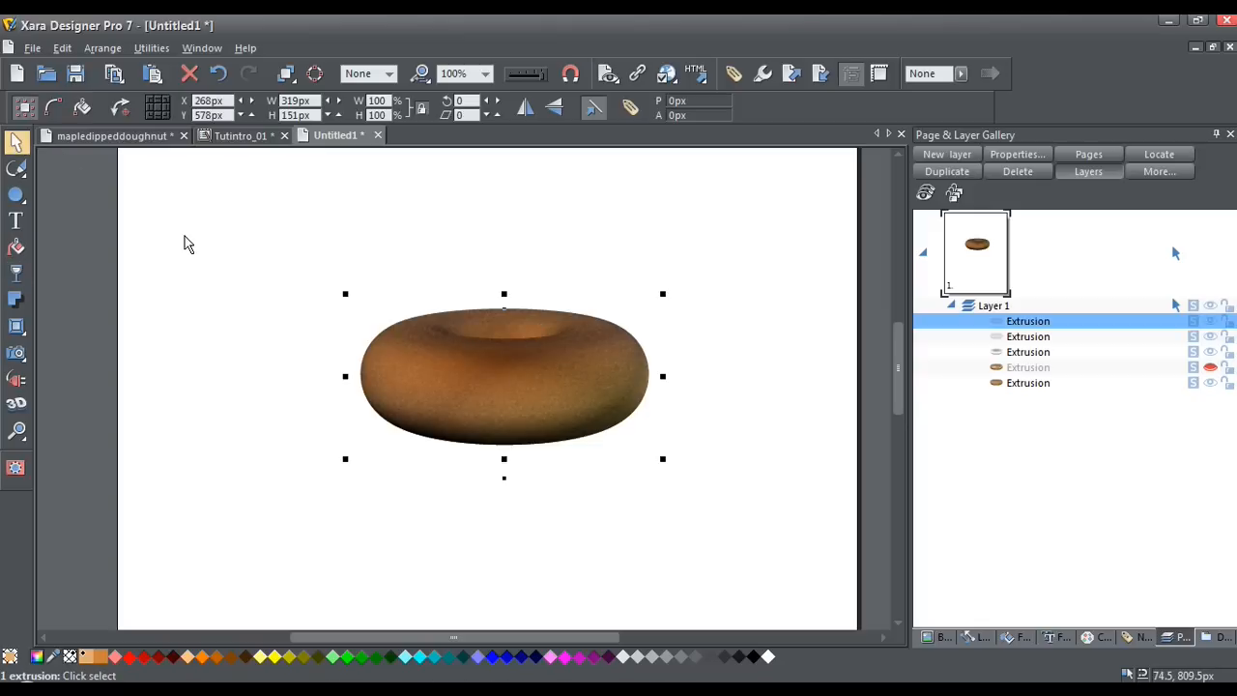
pyautogui.click(221, 268)
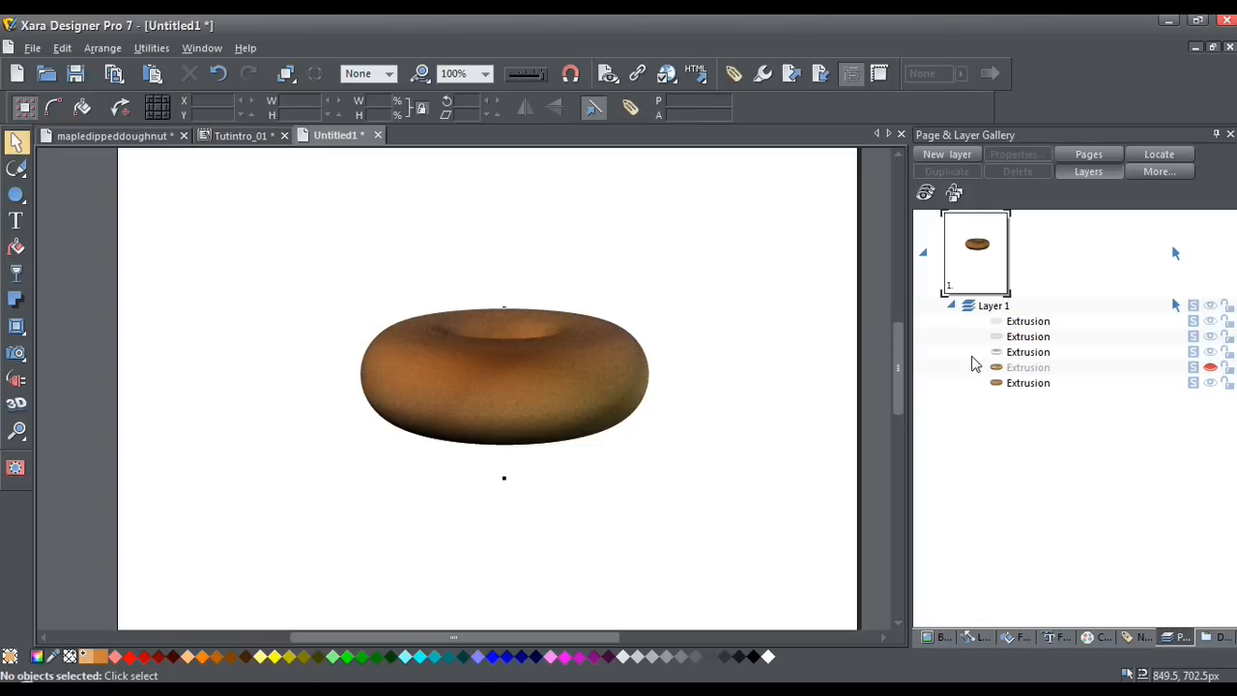
# Bring the hidden gloss doughnut back into view at the top of Layer 1 and recolour it a darker orange-brown.
pyautogui.click(1212, 368)
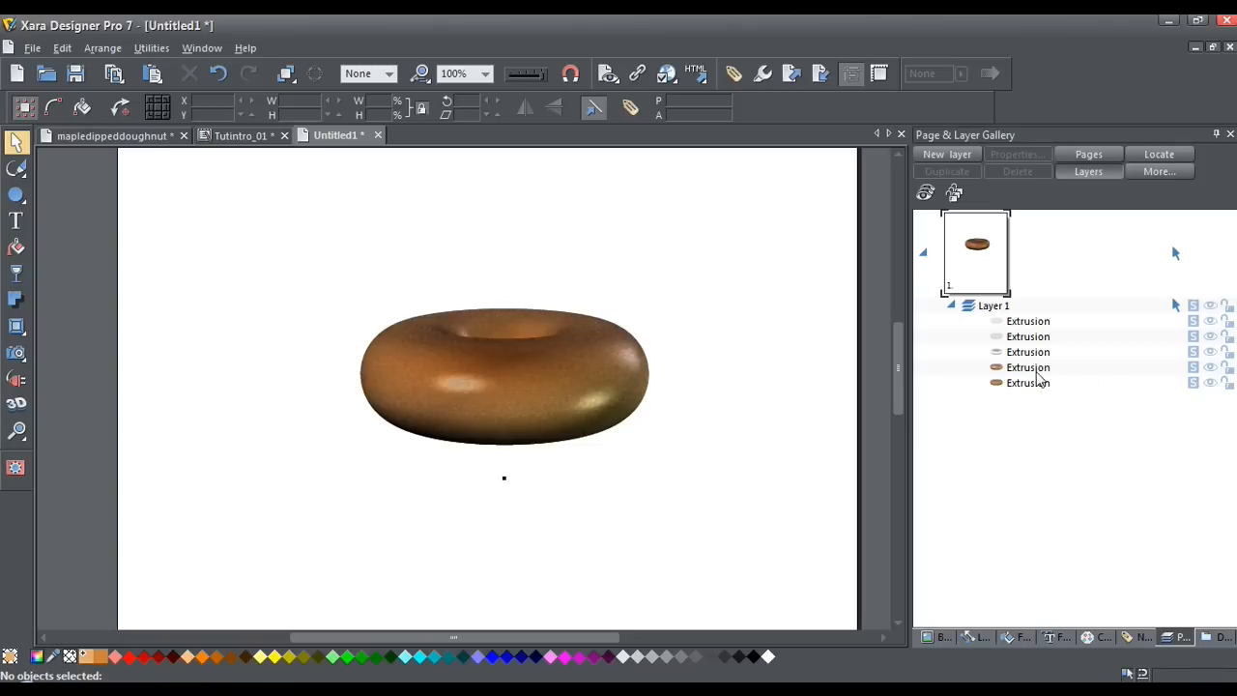
pyautogui.moveTo(999, 373)
pyautogui.moveTo(999, 373); pyautogui.dragTo(994, 323)
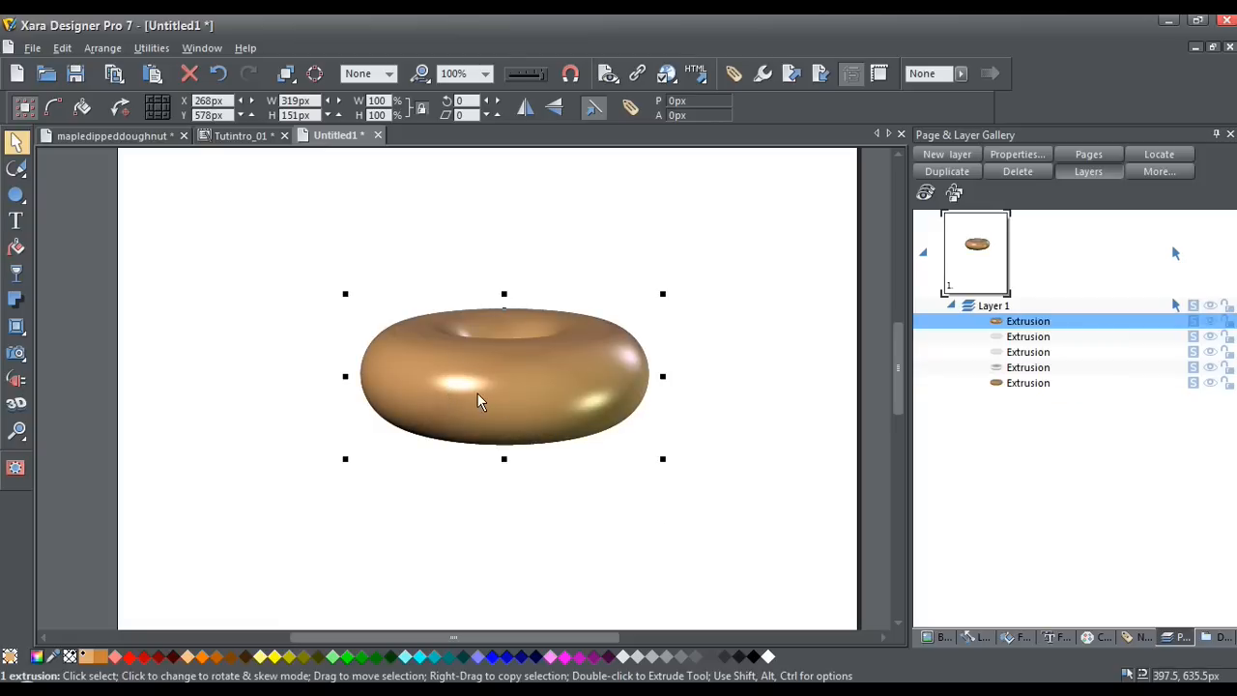
pyautogui.click(99, 656)
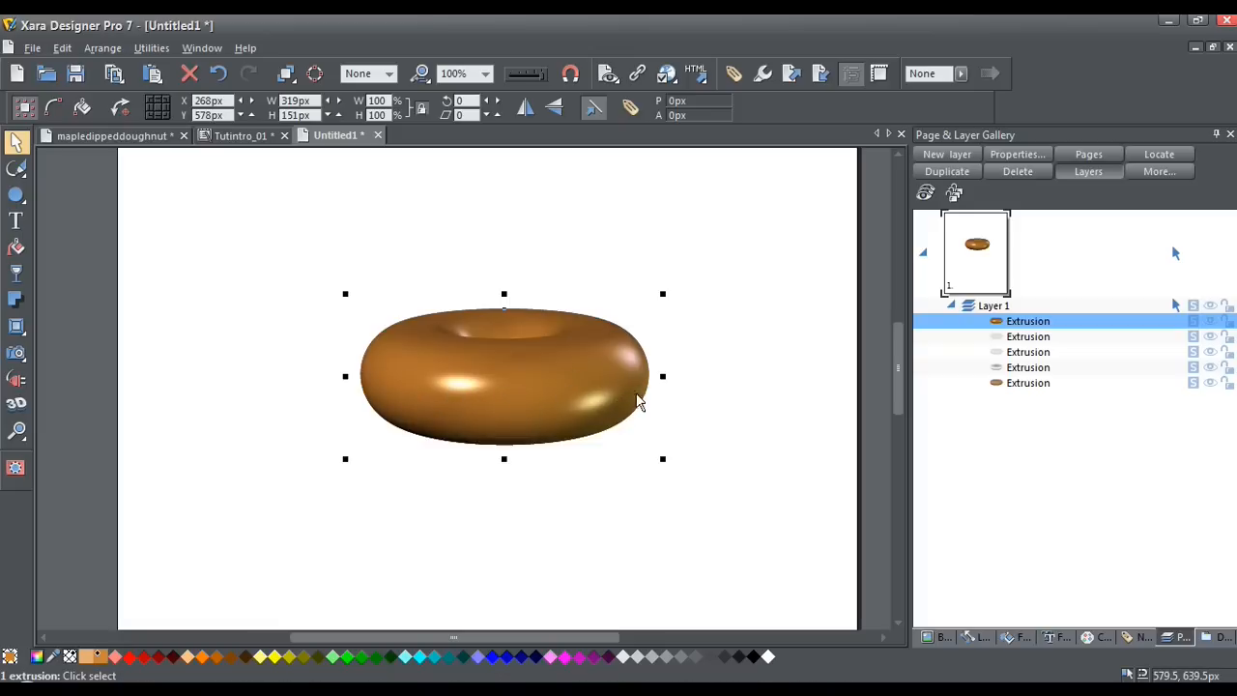
# Clone the orange-brown gloss doughnut in place and convert the clone to editable shapes.
pyautogui.click(495, 388)
pyautogui.click(494, 388)
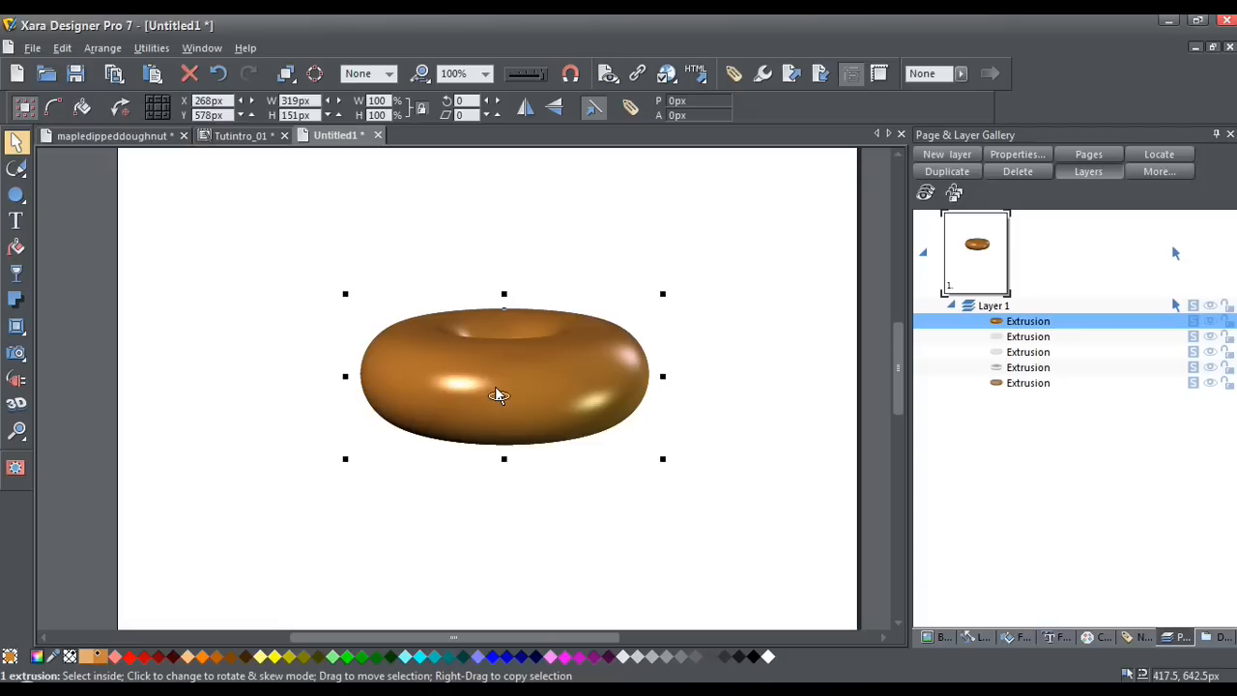
pyautogui.hotkey('ctrl', 'k')
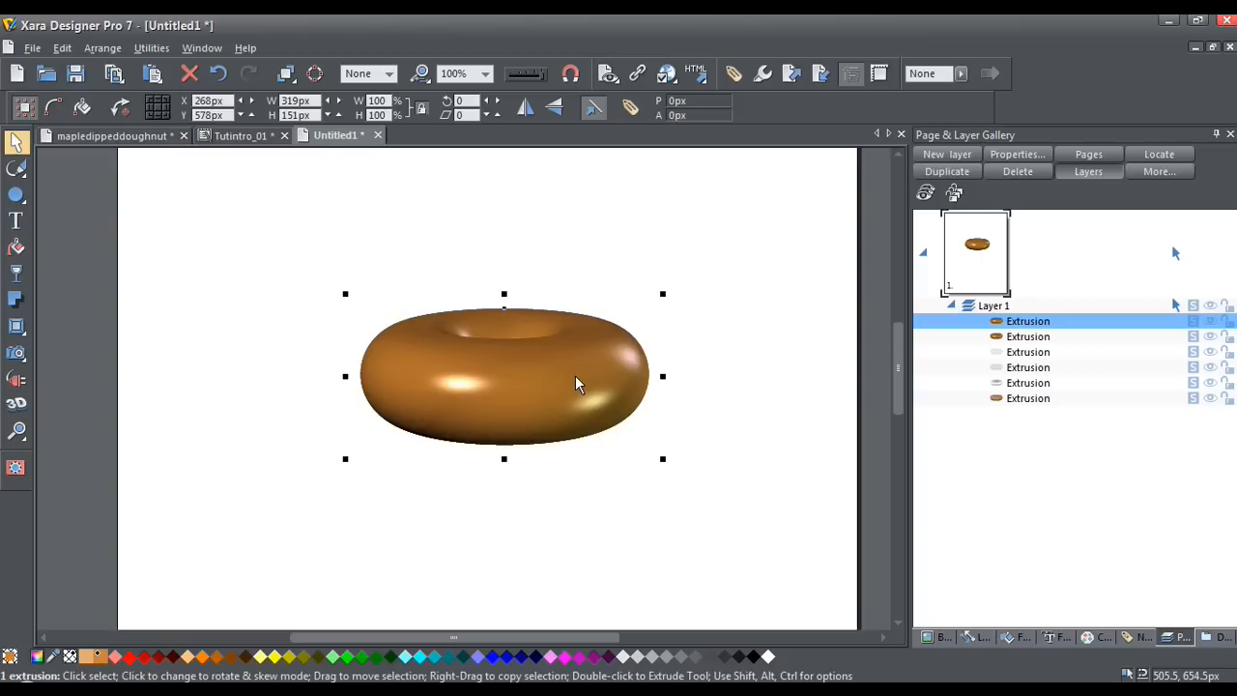
pyautogui.click(315, 75)
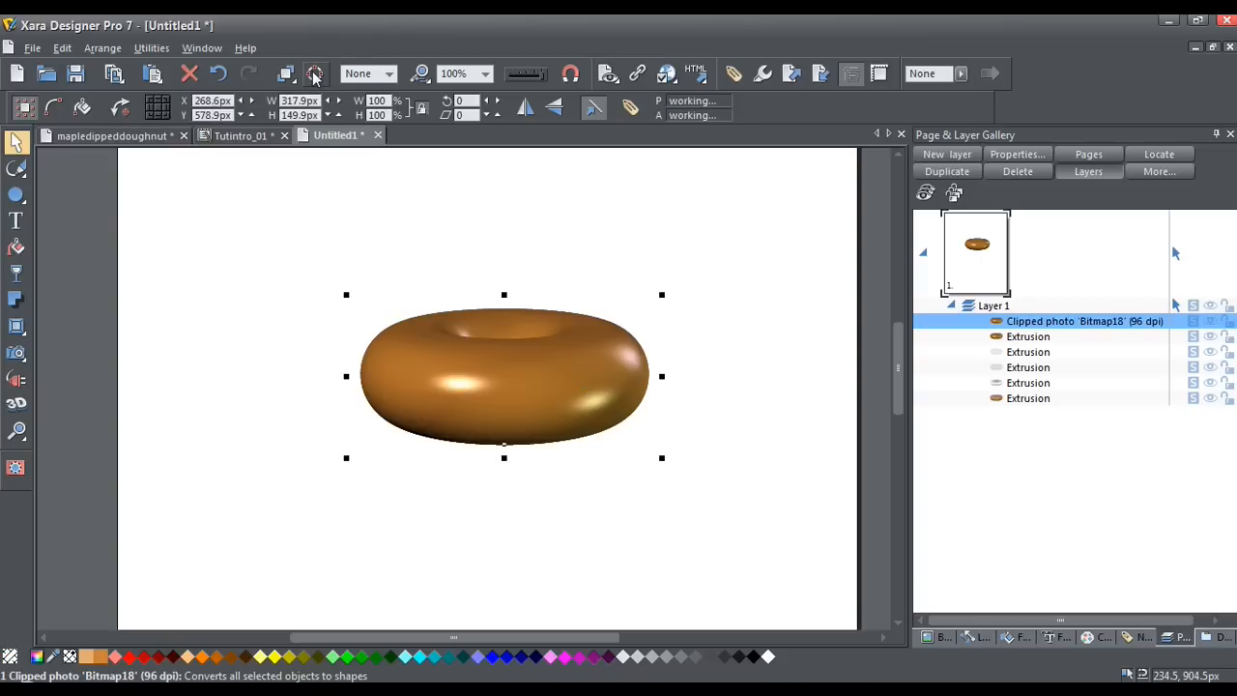
pyautogui.click(101, 48)
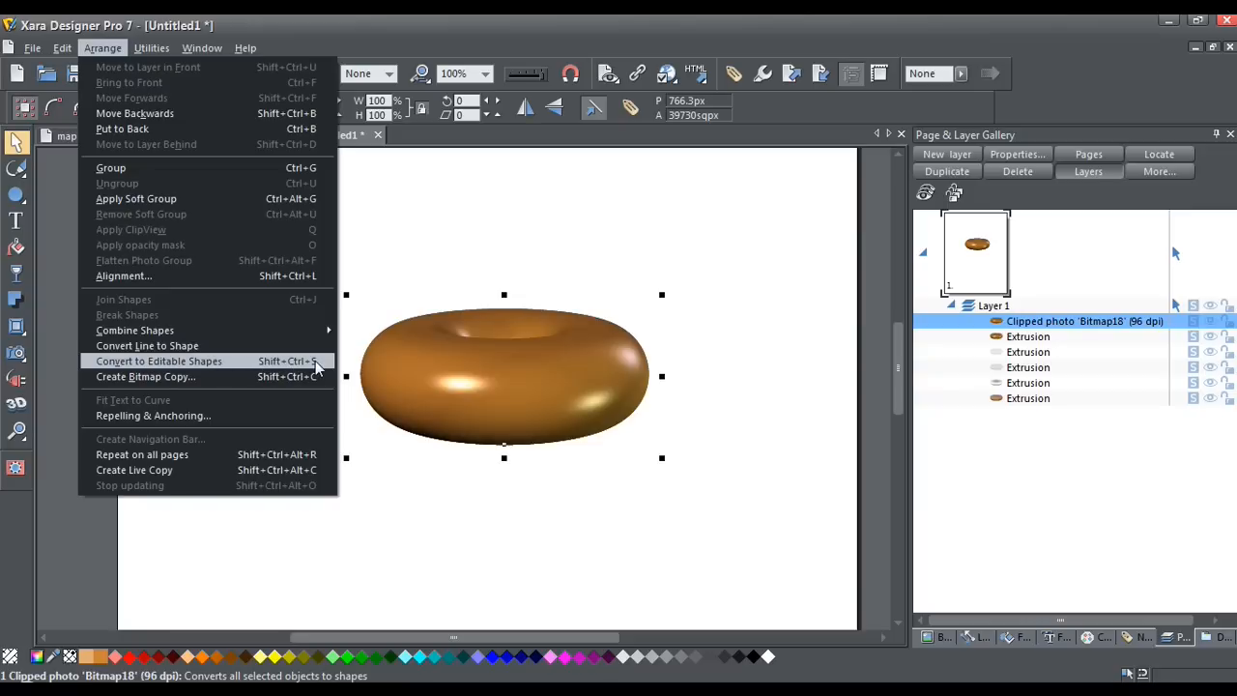
pyautogui.click(341, 325)
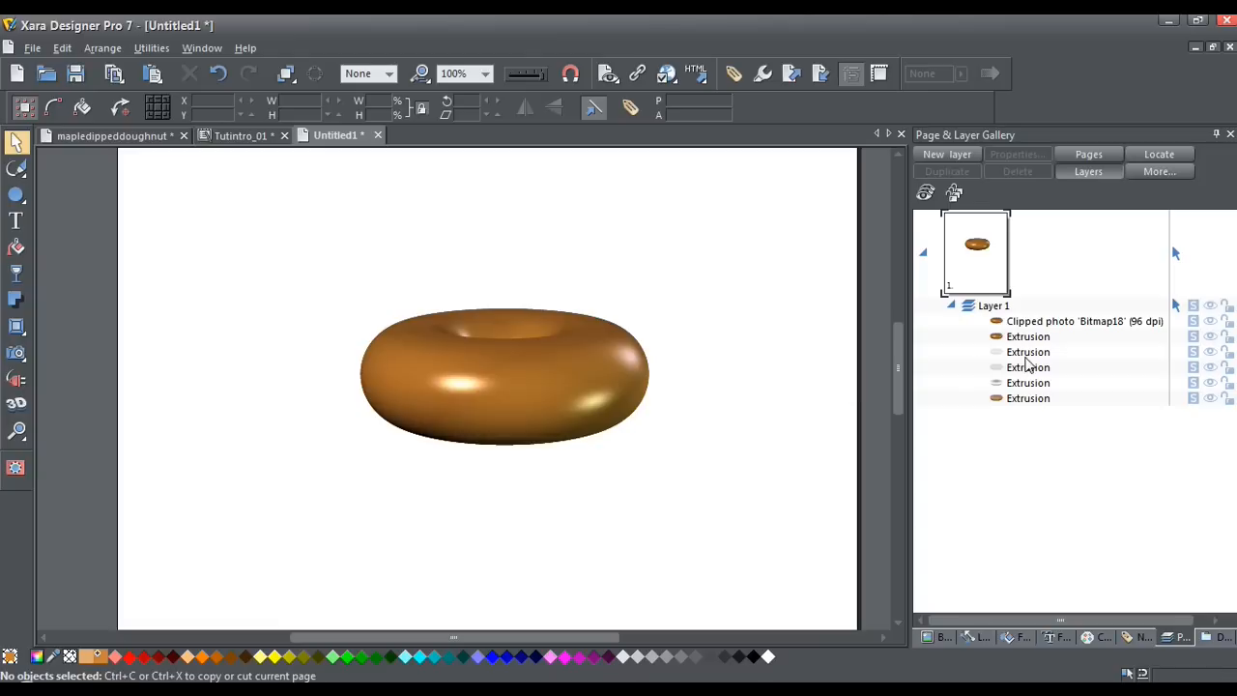
# Give the converted doughnut clone a flat black fill and set its flat transparency to 60%.
pyautogui.moveTo(1001, 323)
pyautogui.click(580, 401)
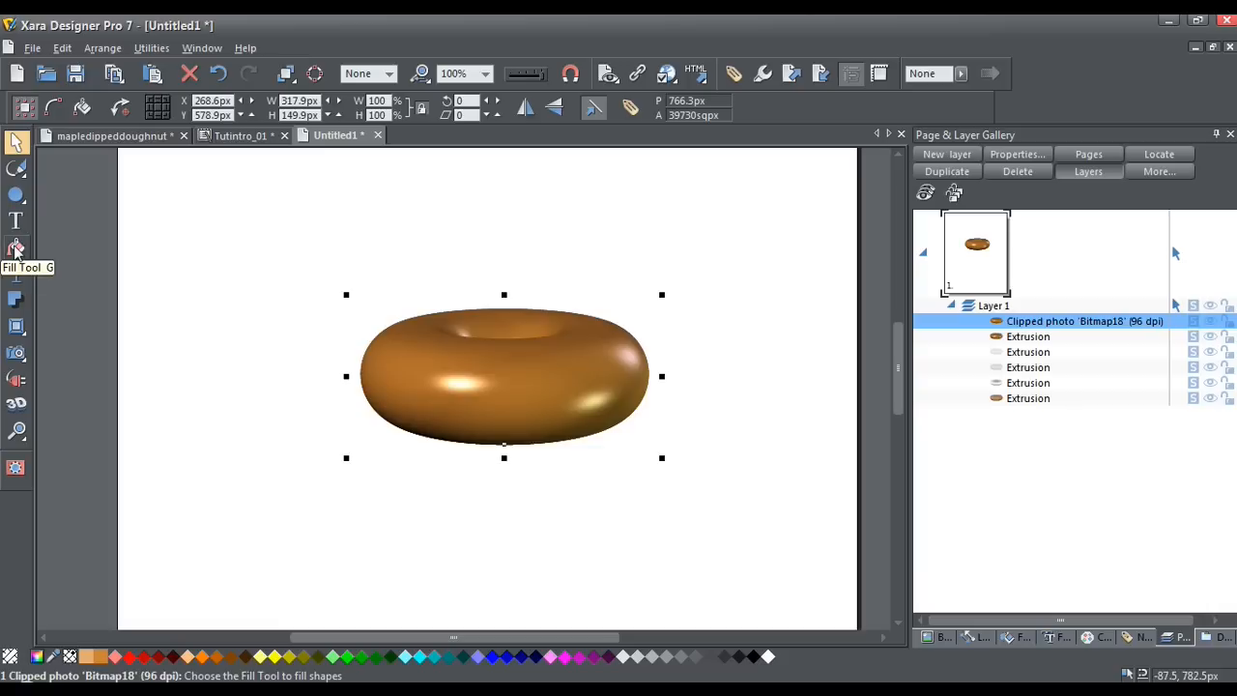
pyautogui.click(15, 249)
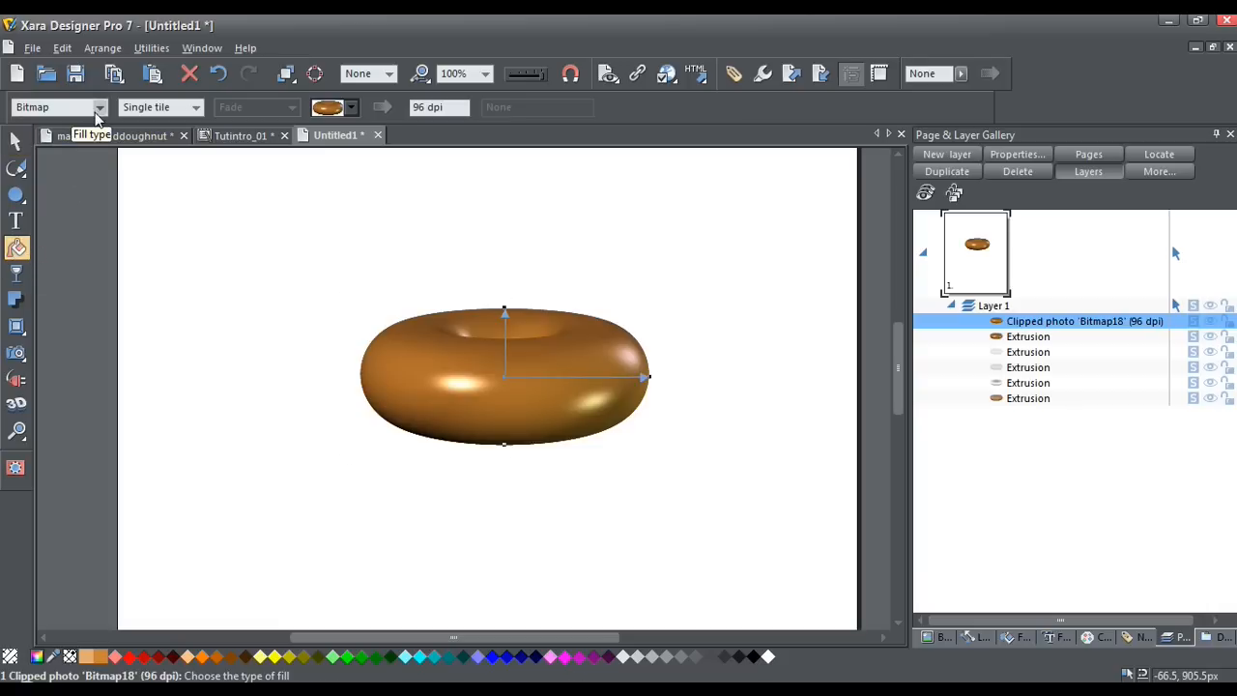
pyautogui.click(98, 108)
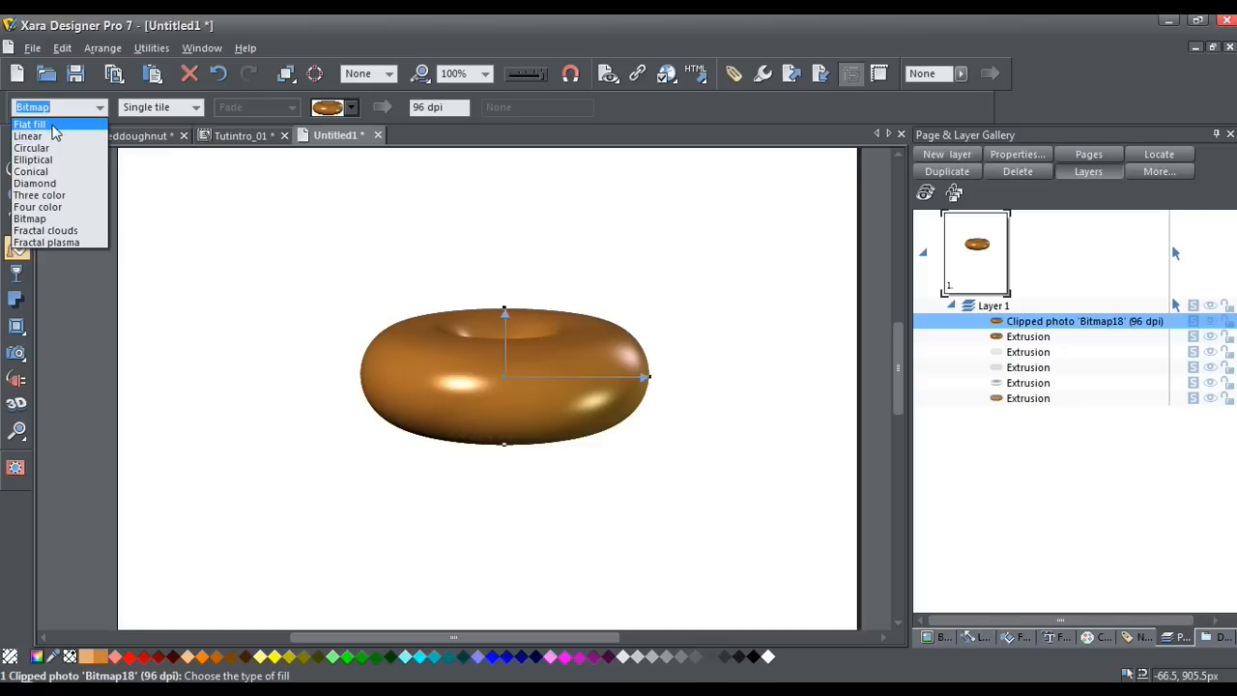
pyautogui.click(53, 125)
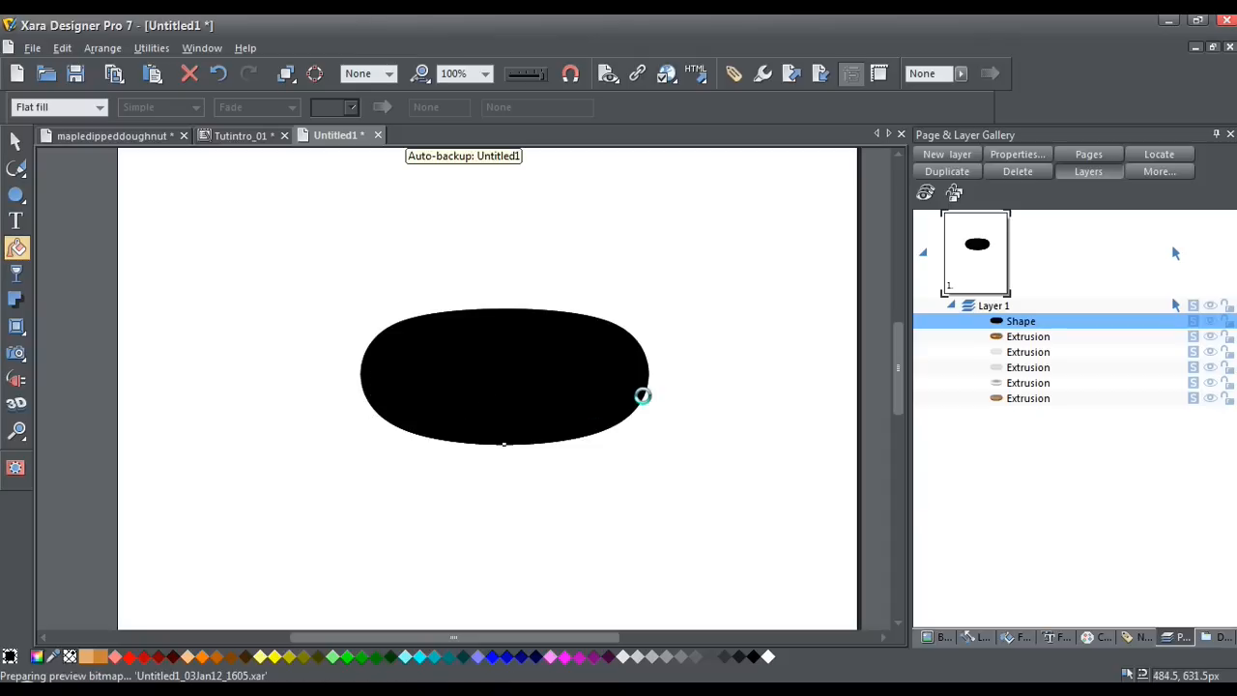
pyautogui.click(13, 277)
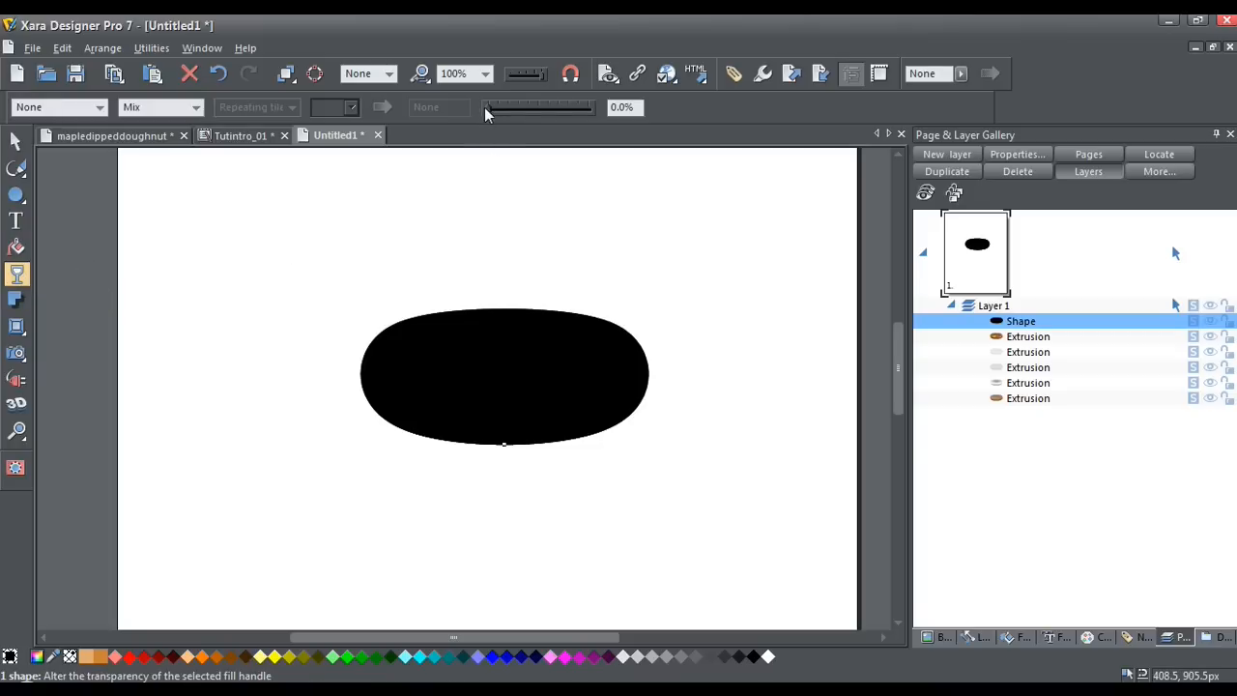
pyautogui.moveTo(486, 108); pyautogui.dragTo(551, 114)
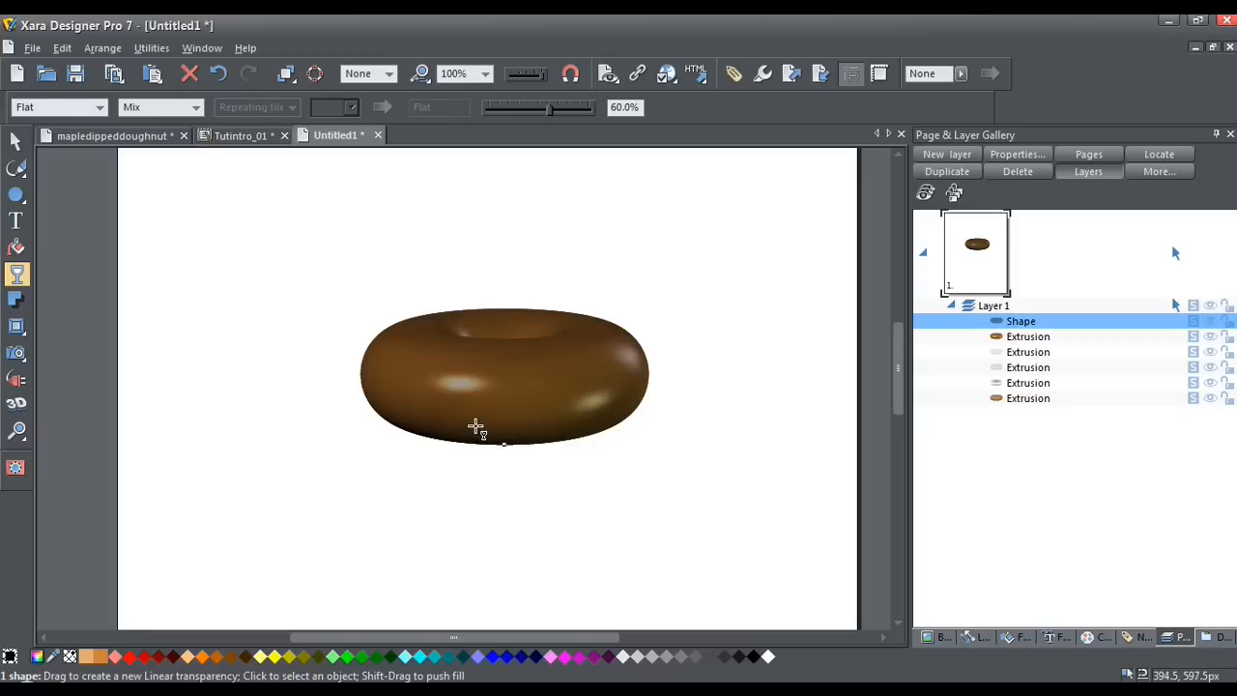
# Draw a wavy freehand icing-drip line about 343 px wide across the doughnut's front, running past both sides.
pyautogui.scroll(2, 476, 427)
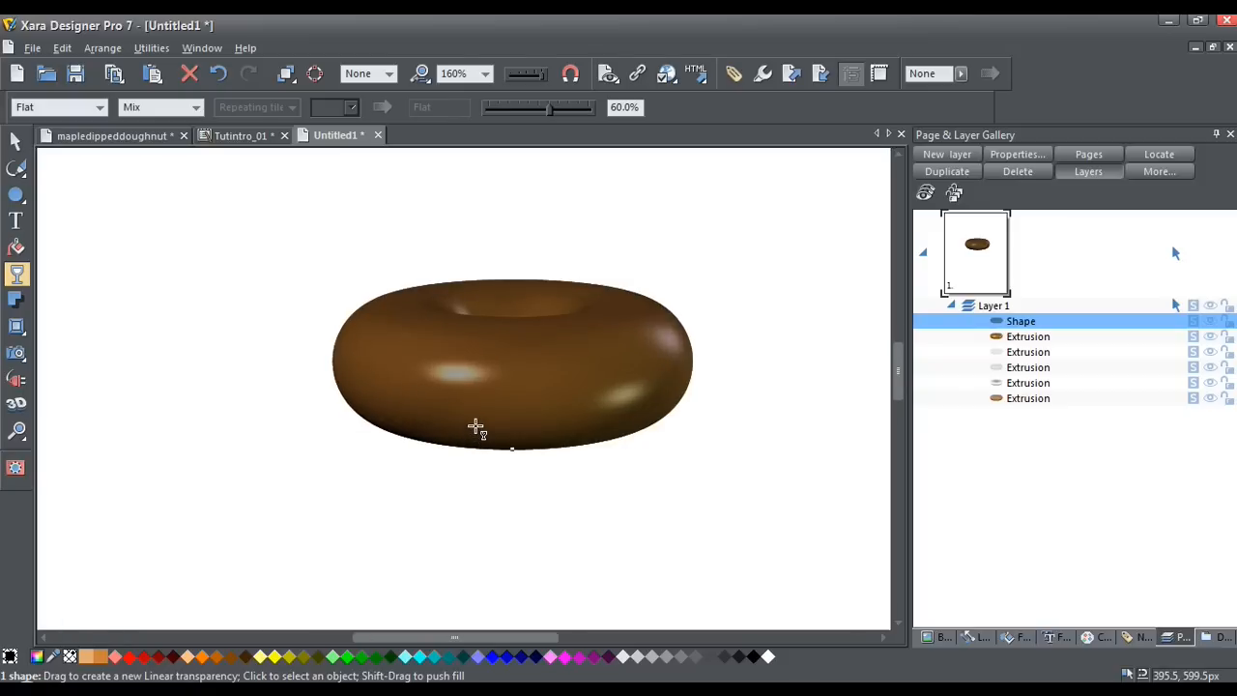
pyautogui.scroll(2, 476, 427)
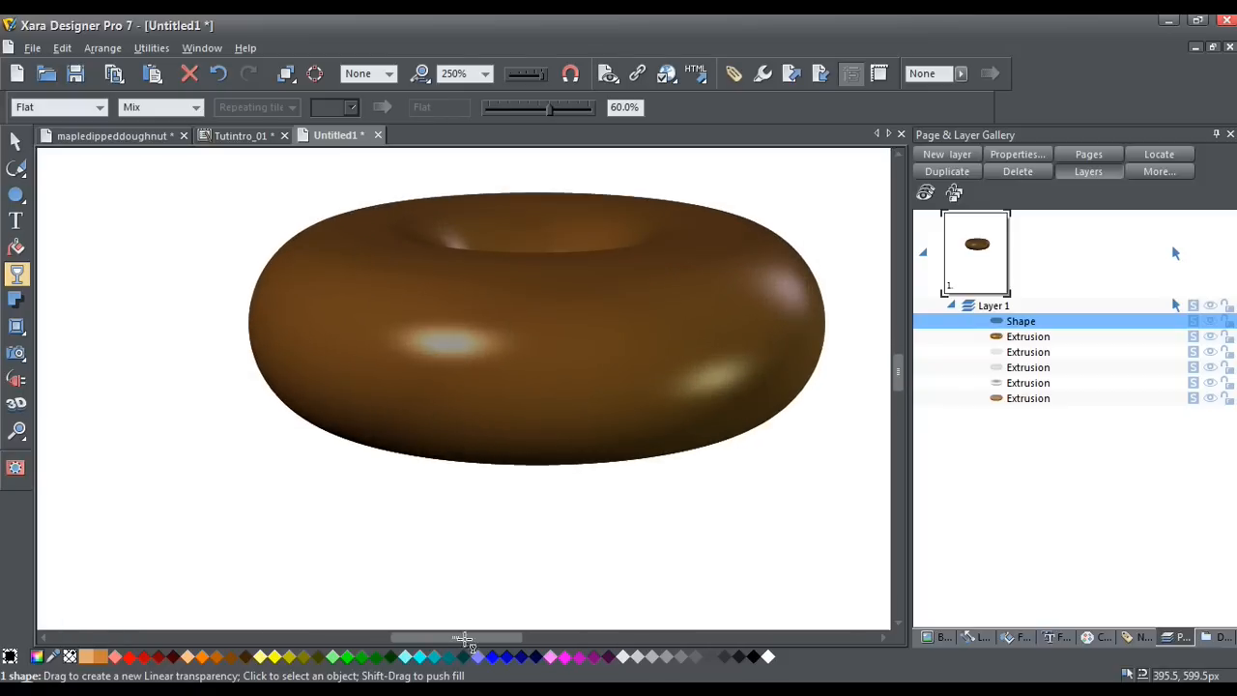
pyautogui.scroll(1, 463, 627)
pyautogui.scroll(-2, 508, 578)
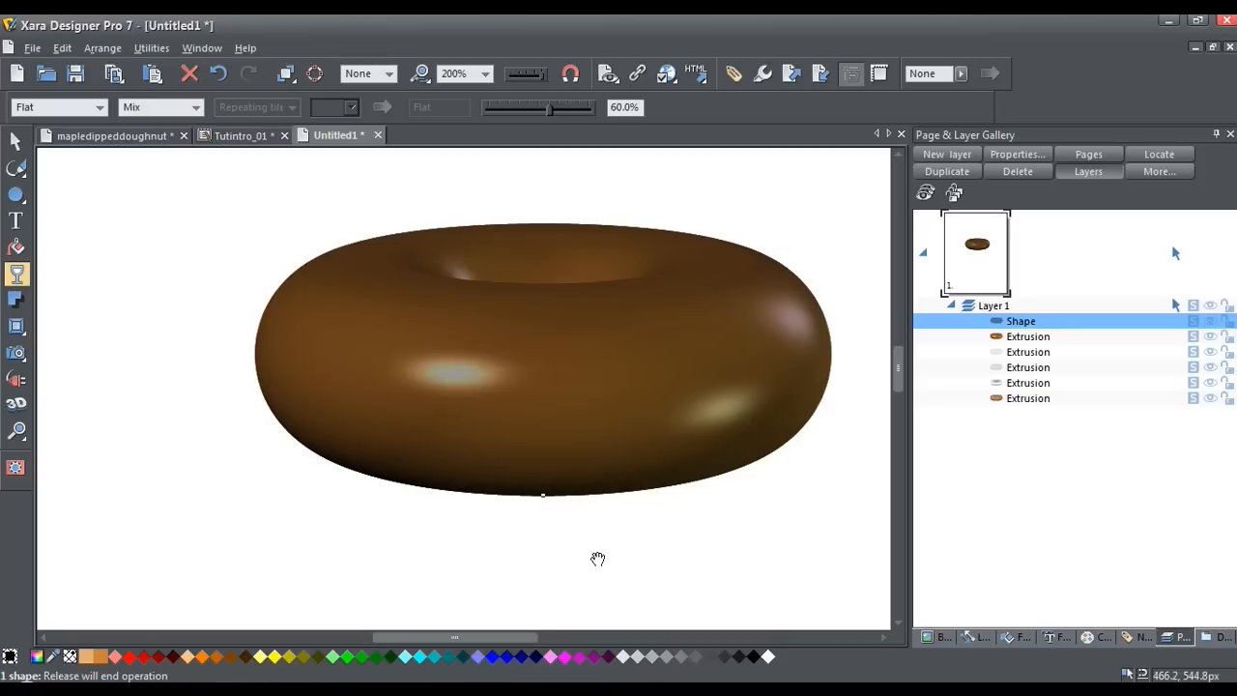
pyautogui.moveTo(600, 561); pyautogui.dragTo(560, 574)
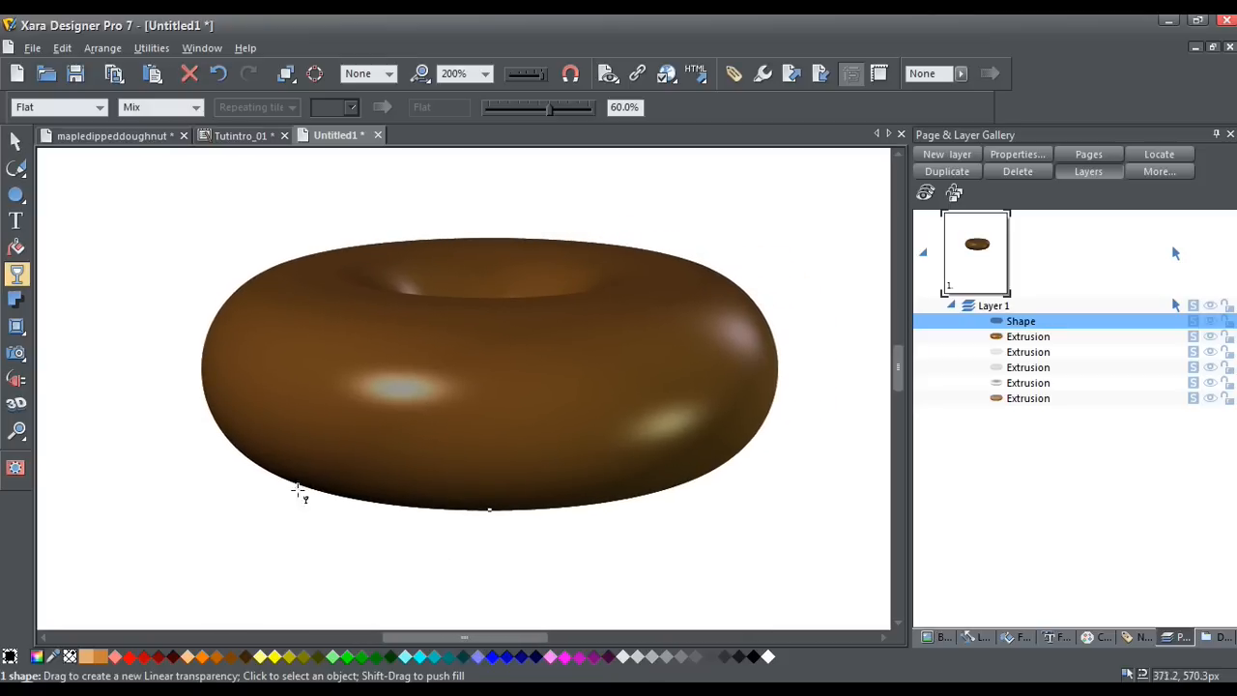
pyautogui.moveTo(21, 174)
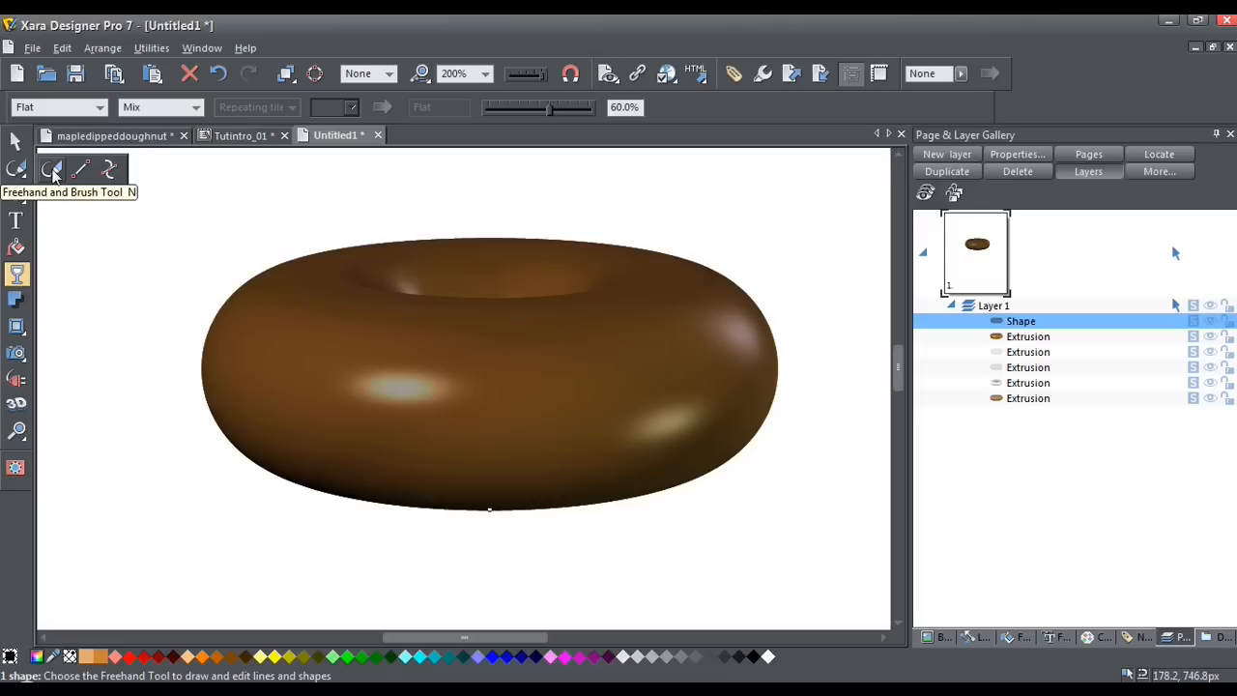
pyautogui.click(53, 171)
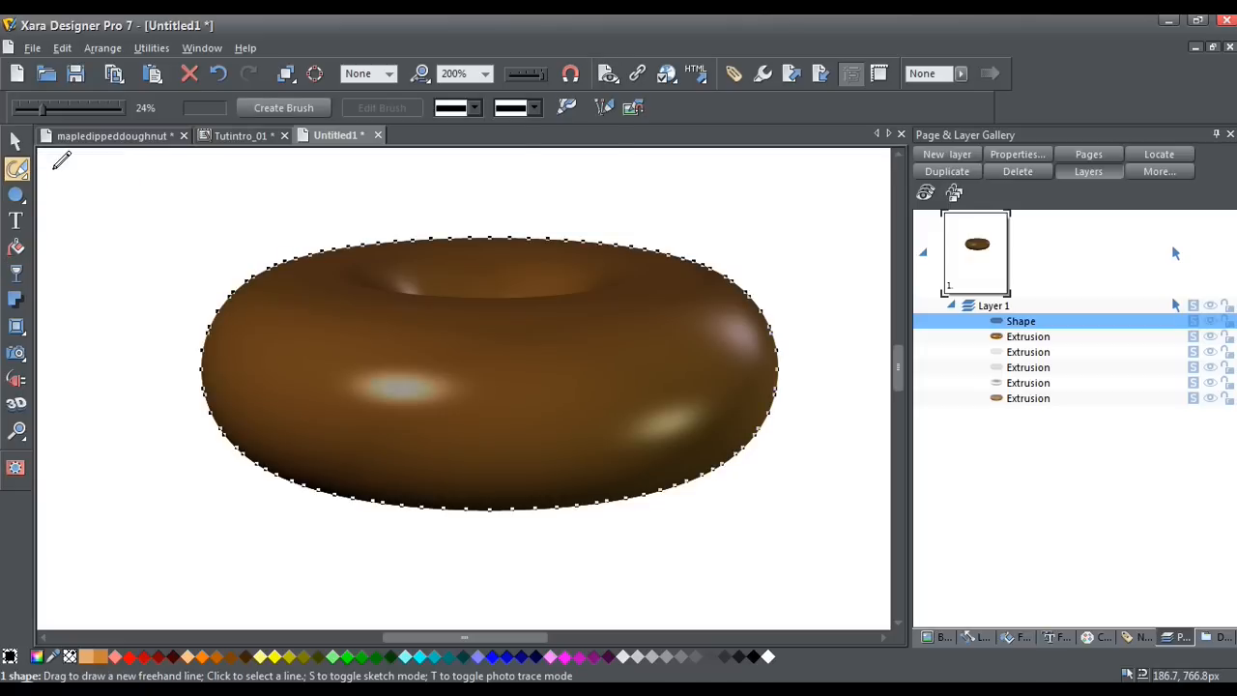
pyautogui.press('Escape')
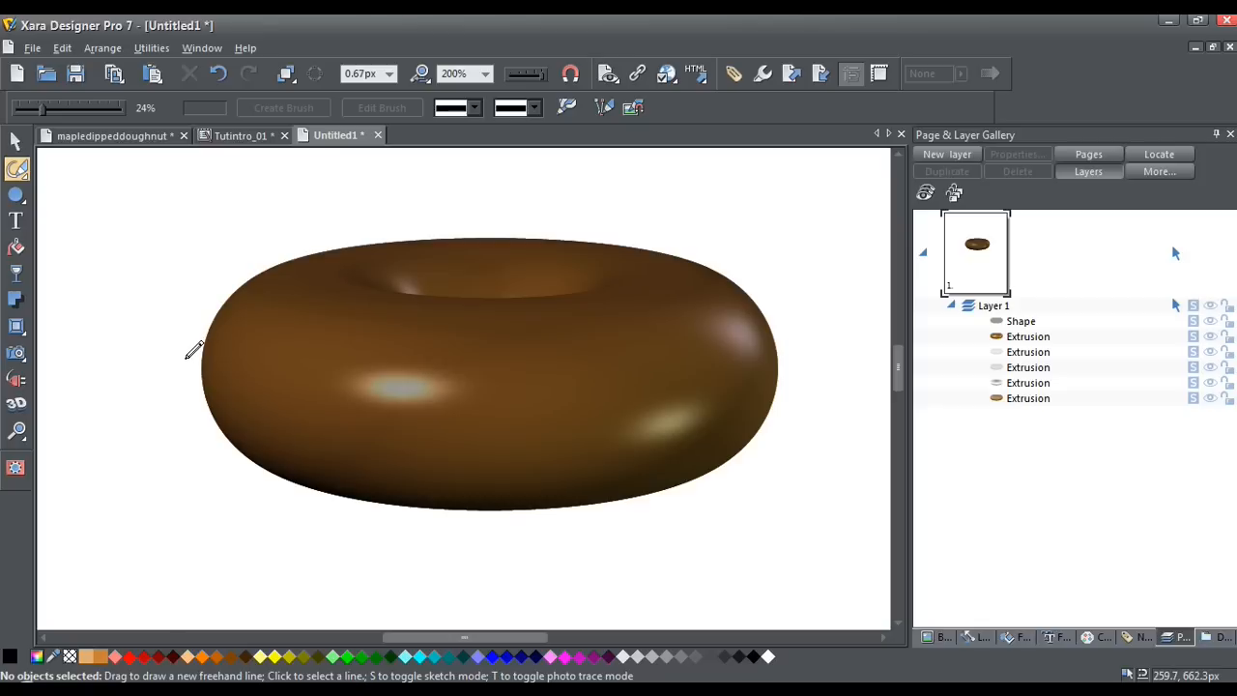
pyautogui.moveTo(186, 357)
pyautogui.mouseDown()
pyautogui.moveTo(241, 401)
pyautogui.moveTo(272, 364)
pyautogui.moveTo(294, 363)
pyautogui.moveTo(326, 412)
pyautogui.moveTo(379, 379)
pyautogui.moveTo(410, 378)
pyautogui.moveTo(431, 445)
pyautogui.moveTo(479, 473)
pyautogui.moveTo(502, 457)
pyautogui.moveTo(522, 391)
pyautogui.moveTo(537, 384)
pyautogui.moveTo(570, 425)
pyautogui.moveTo(623, 407)
pyautogui.moveTo(630, 357)
pyautogui.moveTo(647, 355)
pyautogui.moveTo(672, 387)
pyautogui.moveTo(710, 341)
pyautogui.moveTo(742, 364)
pyautogui.moveTo(810, 343)
pyautogui.mouseUp()
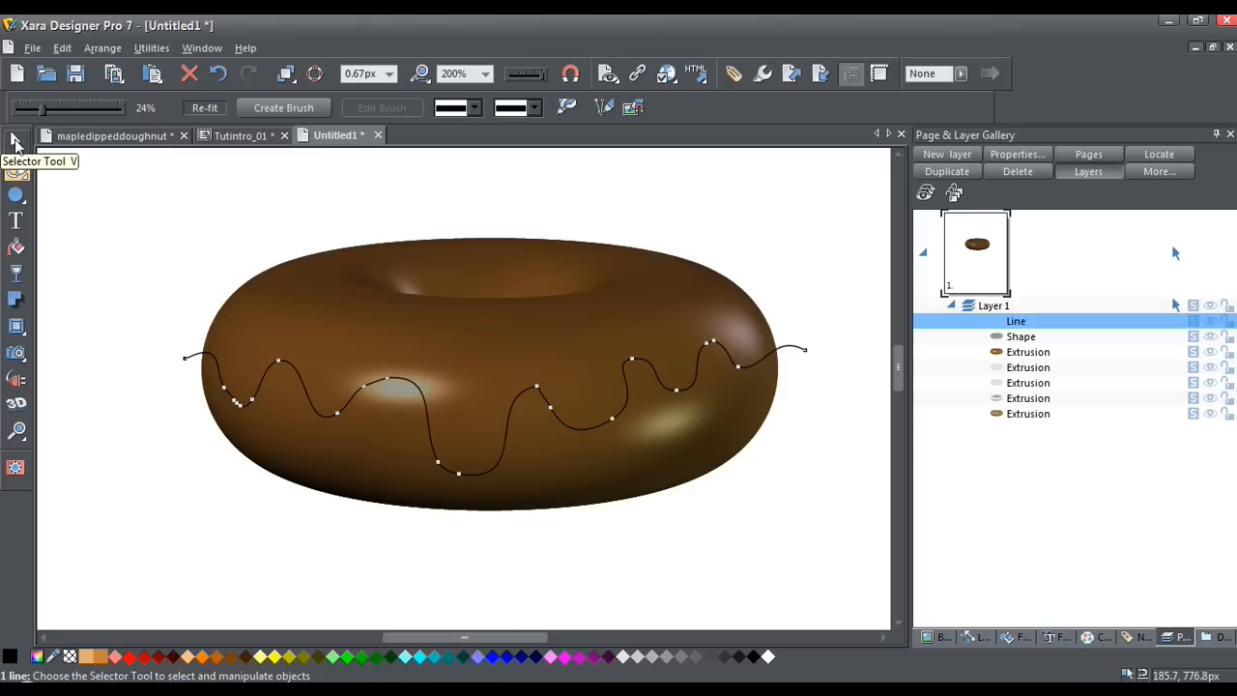
# Slice the dark overlay shape along the drip line and delete its upper piece.
pyautogui.click(16, 143)
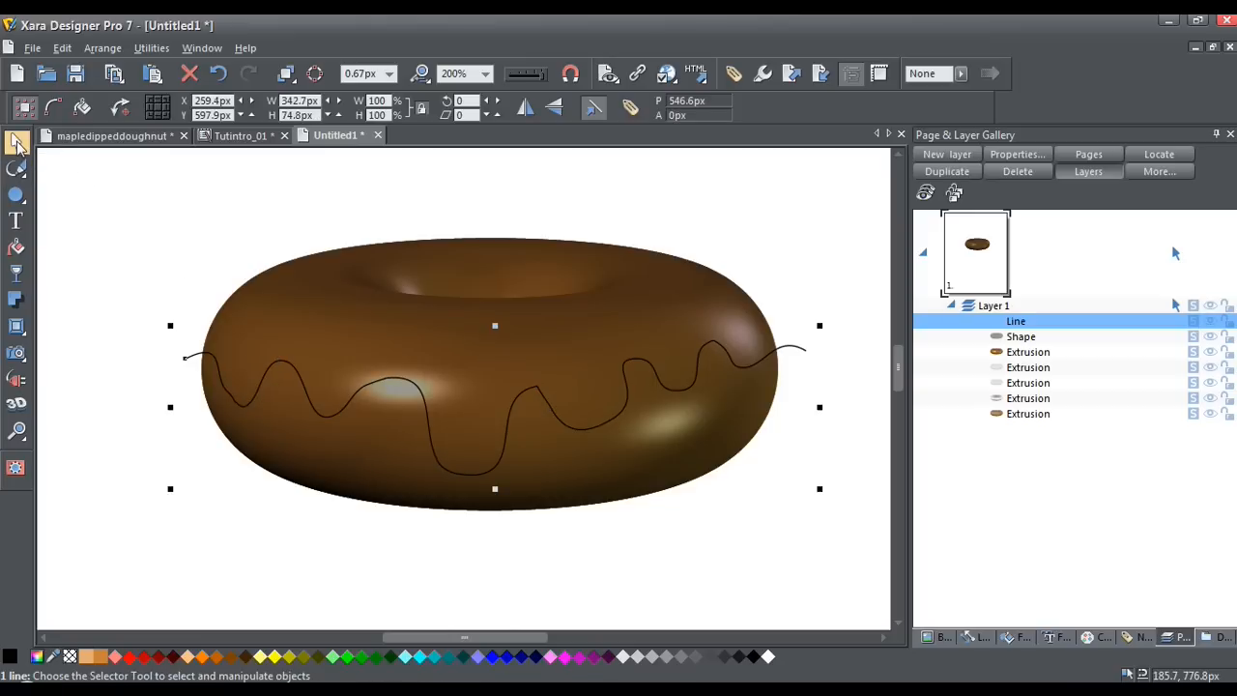
pyautogui.keyDown('shift'); pyautogui.click(272, 323); pyautogui.keyUp('shift')
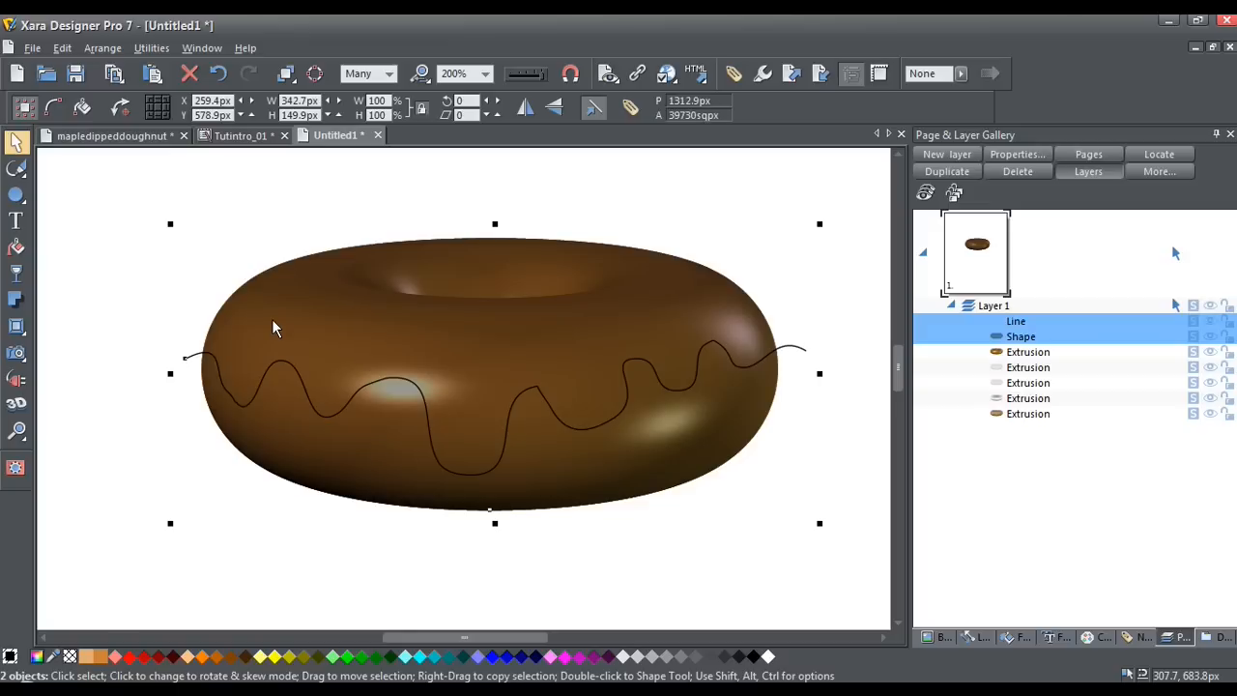
pyautogui.hotkey('ctrl', '4')
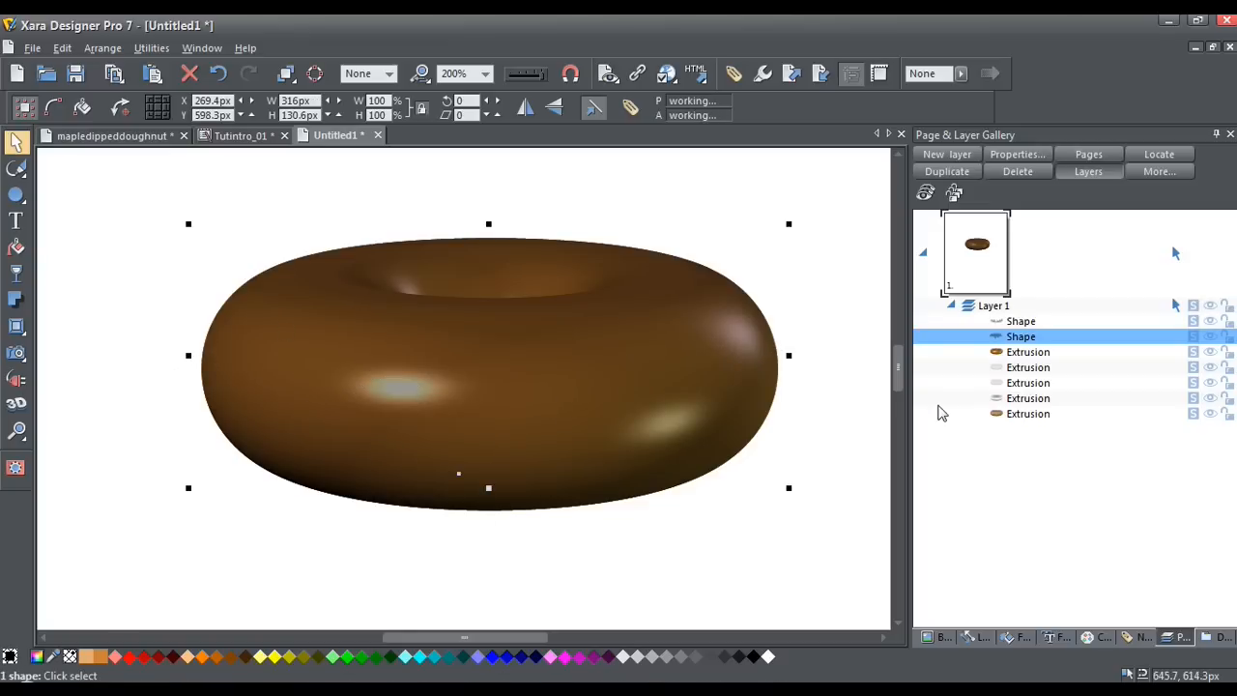
pyautogui.moveTo(1000, 343)
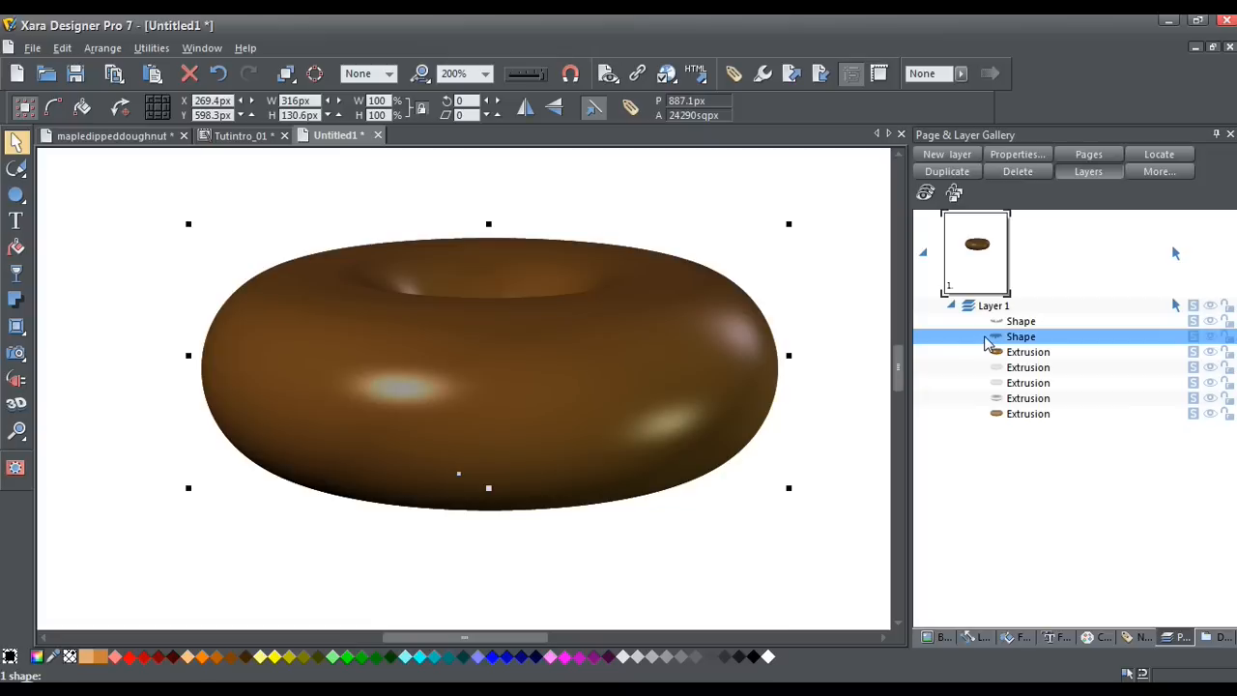
pyautogui.press('Delete')
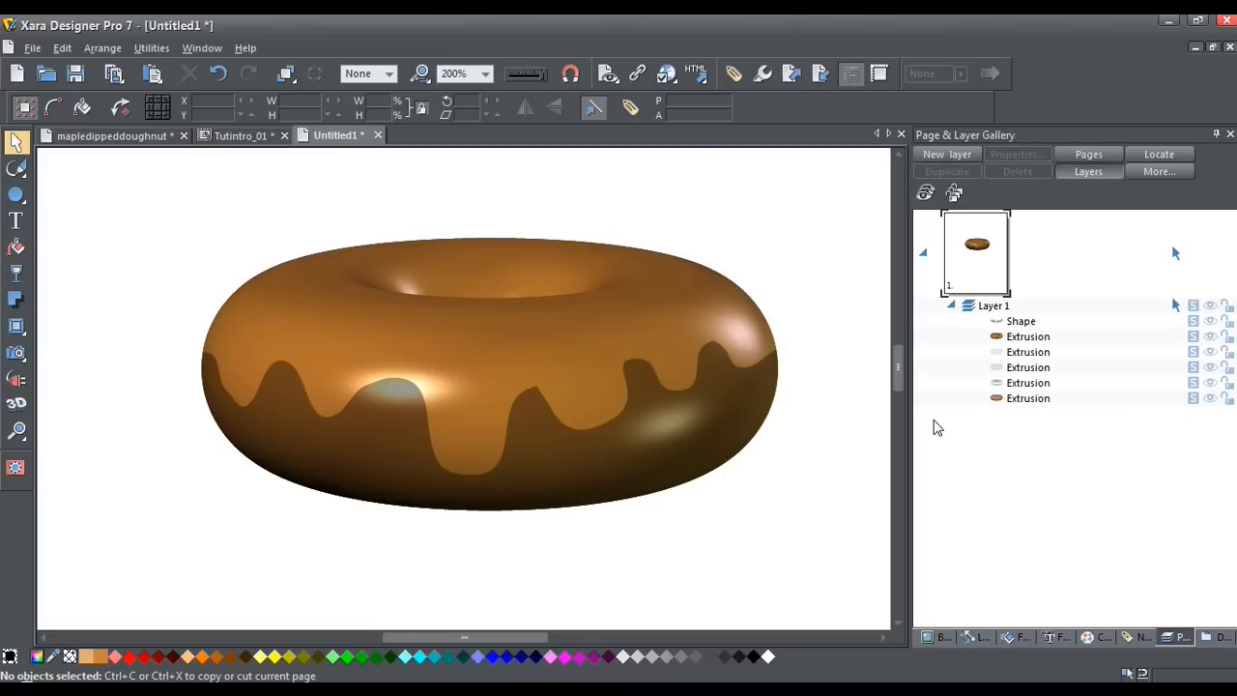
# Set the remaining lower overlay shape's transparency to 0%.
pyautogui.click(1021, 325)
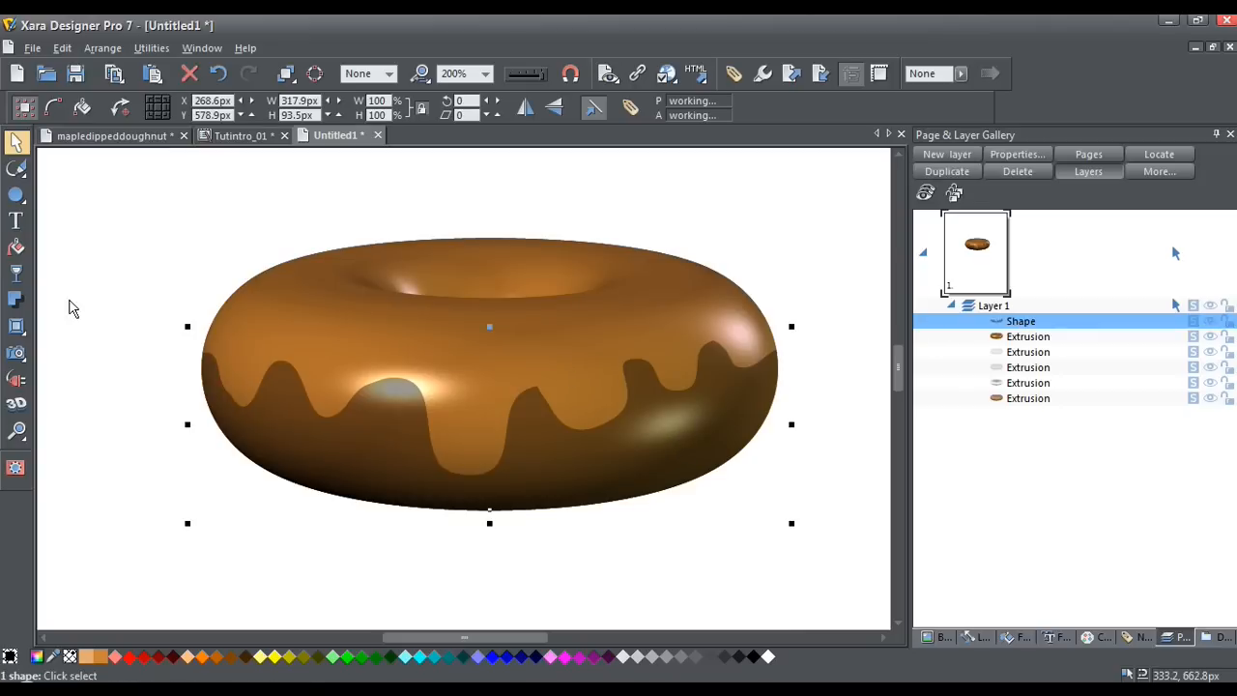
pyautogui.click(16, 277)
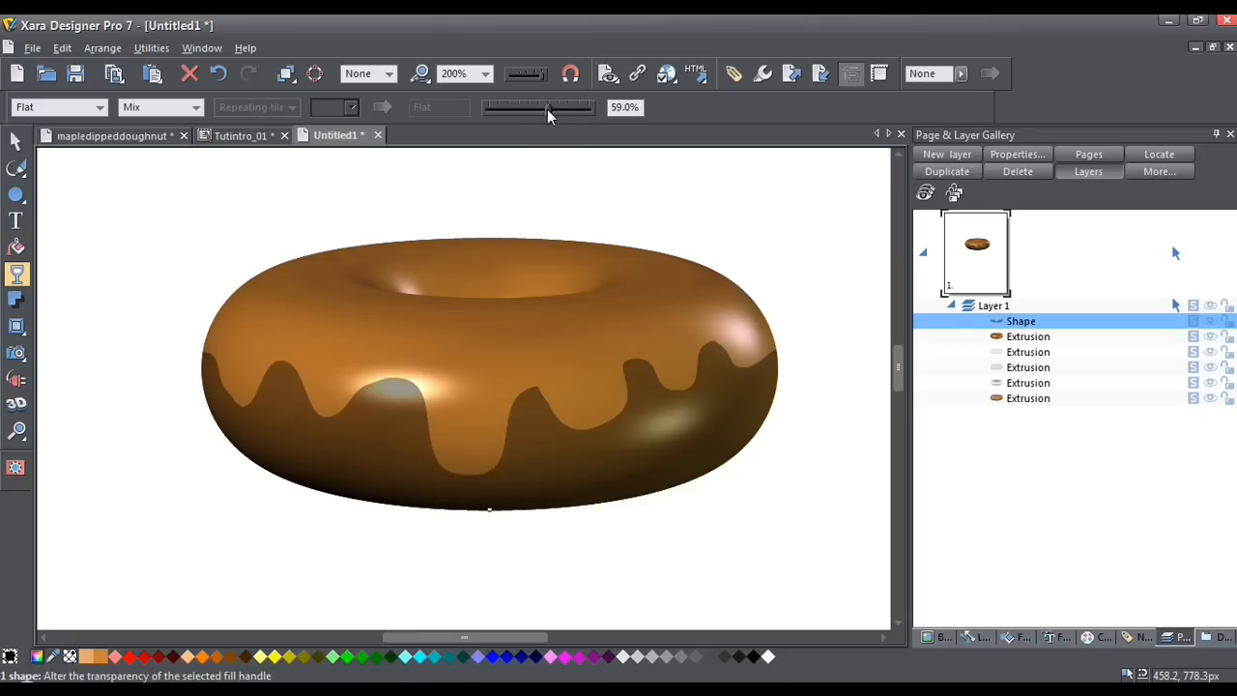
pyautogui.moveTo(547, 109); pyautogui.dragTo(482, 108)
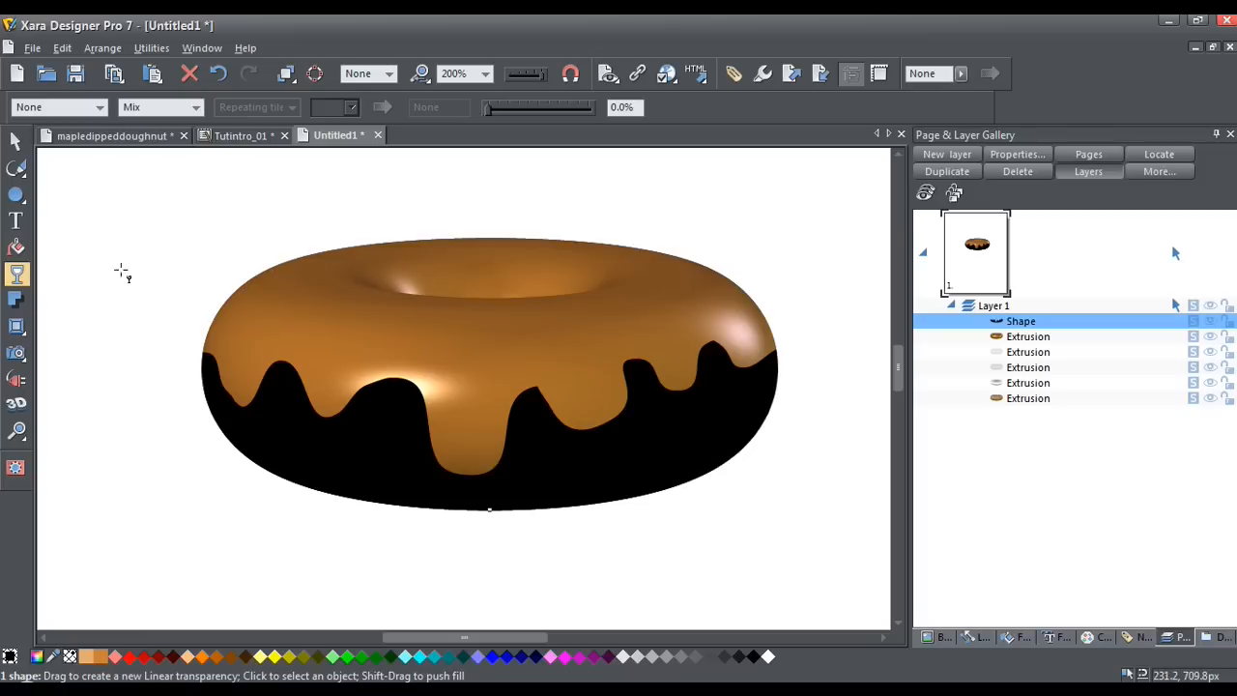
# Draw a small closed freehand shape with two peaks inside the doughnut's hole, resting on the front rim.
pyautogui.click(16, 170)
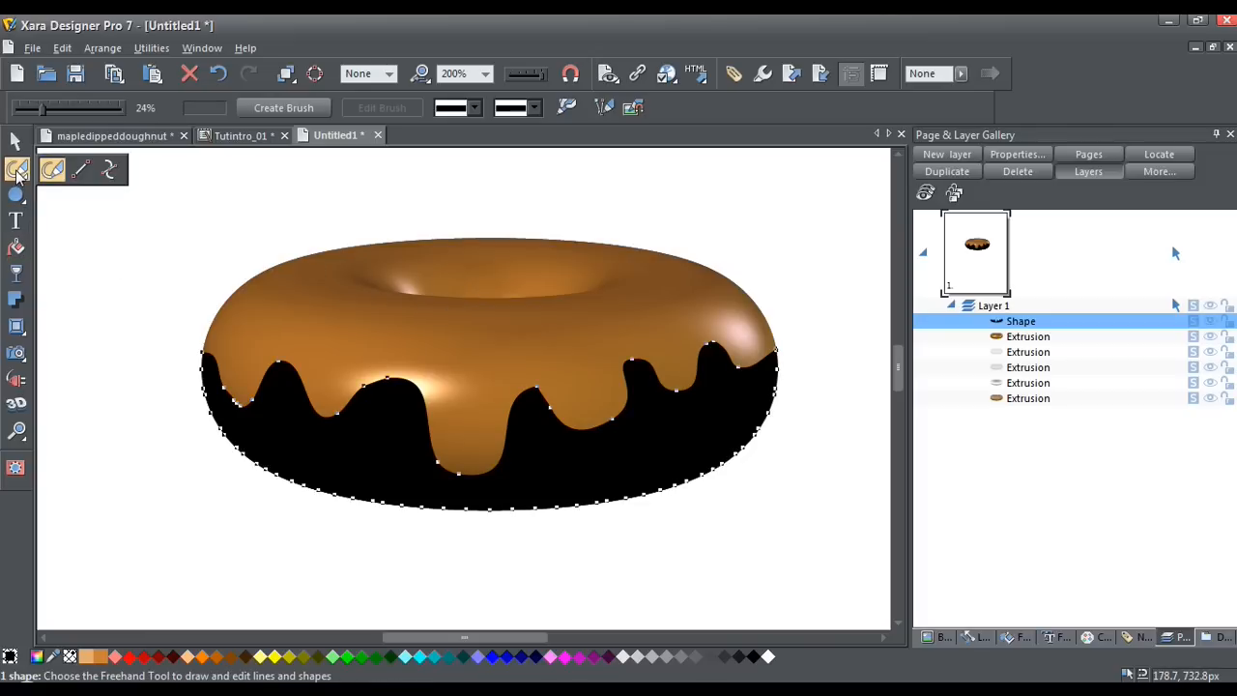
pyautogui.click(238, 215)
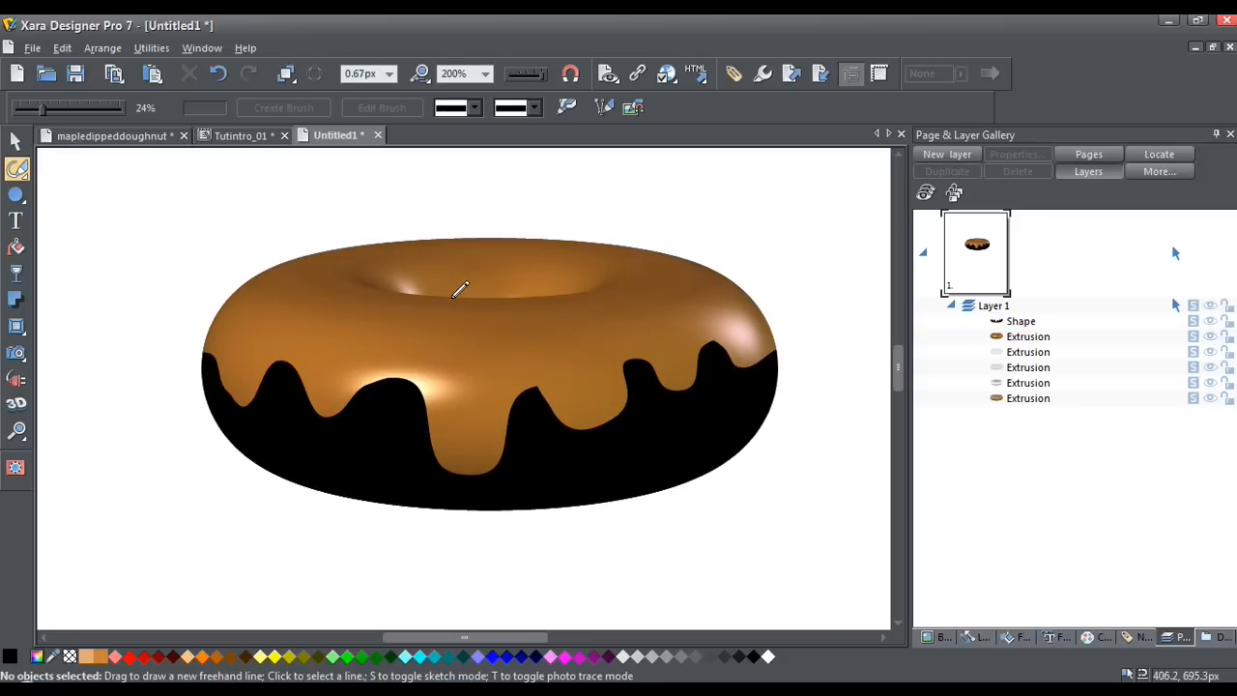
pyautogui.moveTo(460, 297)
pyautogui.mouseDown()
pyautogui.moveTo(465, 261)
pyautogui.moveTo(474, 280)
pyautogui.moveTo(498, 272)
pyautogui.moveTo(513, 292)
pyautogui.moveTo(488, 280)
pyautogui.moveTo(464, 292)
pyautogui.mouseUp()
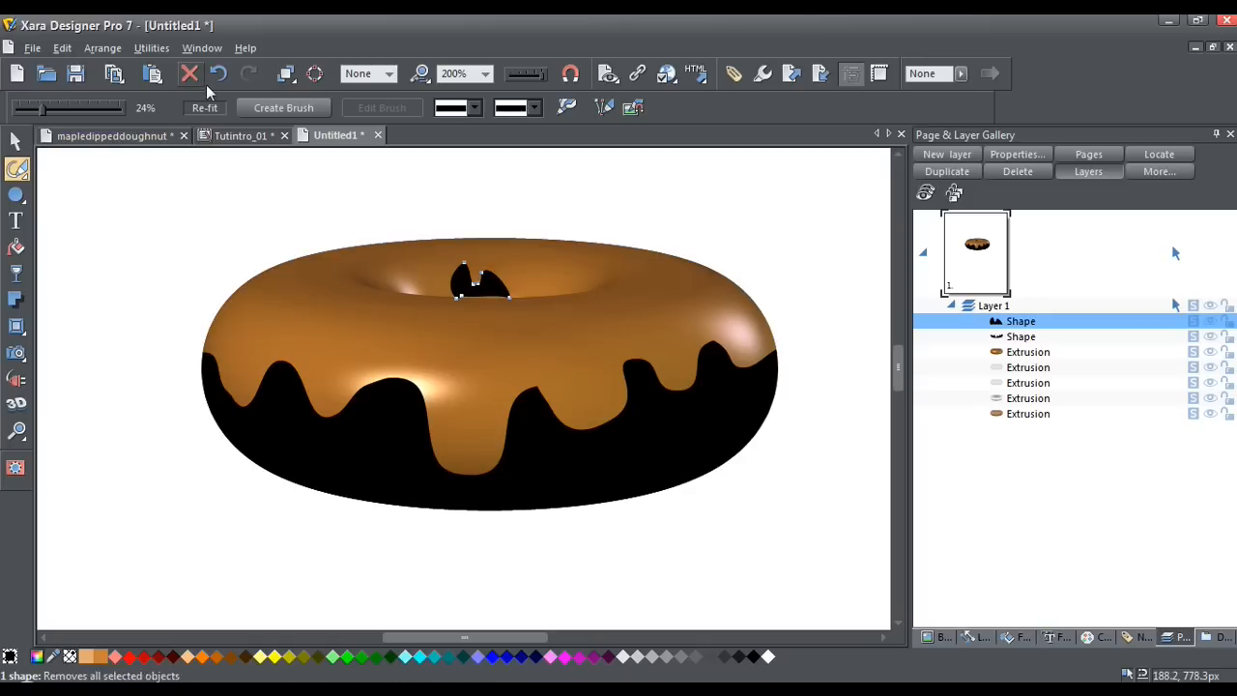
# Adjust the small hole shape's lower edge with the Shape Editor and delete the points in the notch between its peaks.
pyautogui.moveTo(17, 169)
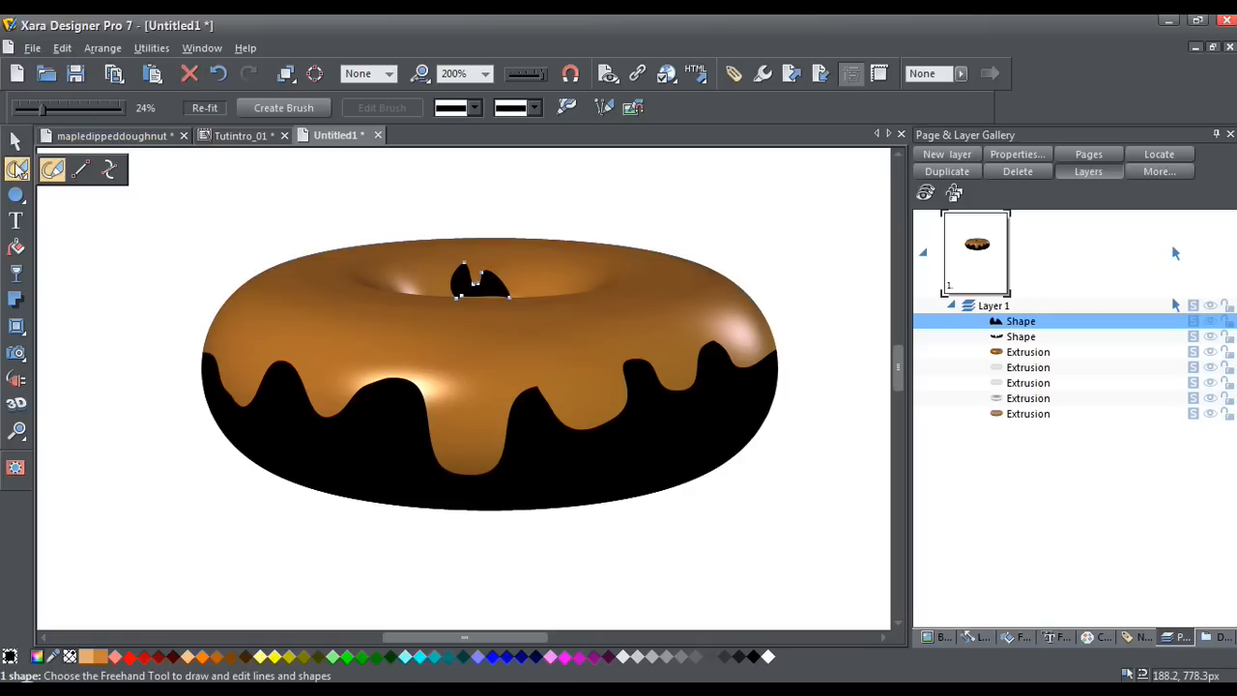
pyautogui.click(108, 171)
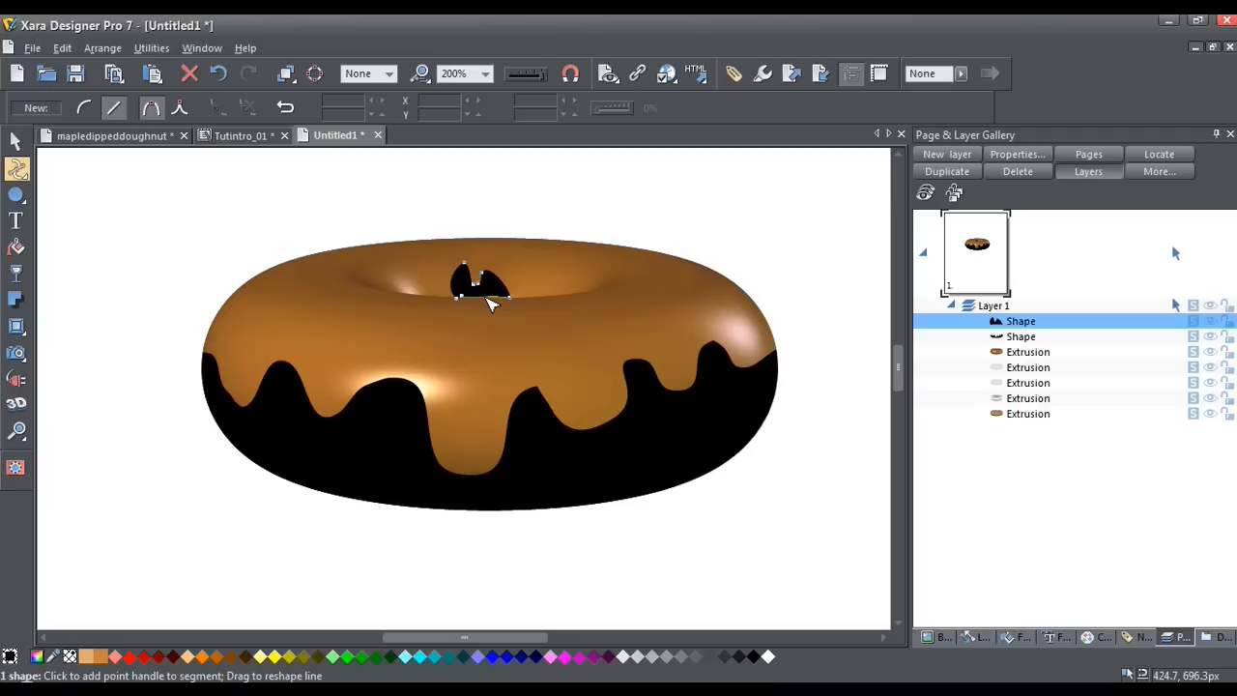
pyautogui.moveTo(486, 298); pyautogui.dragTo(497, 300)
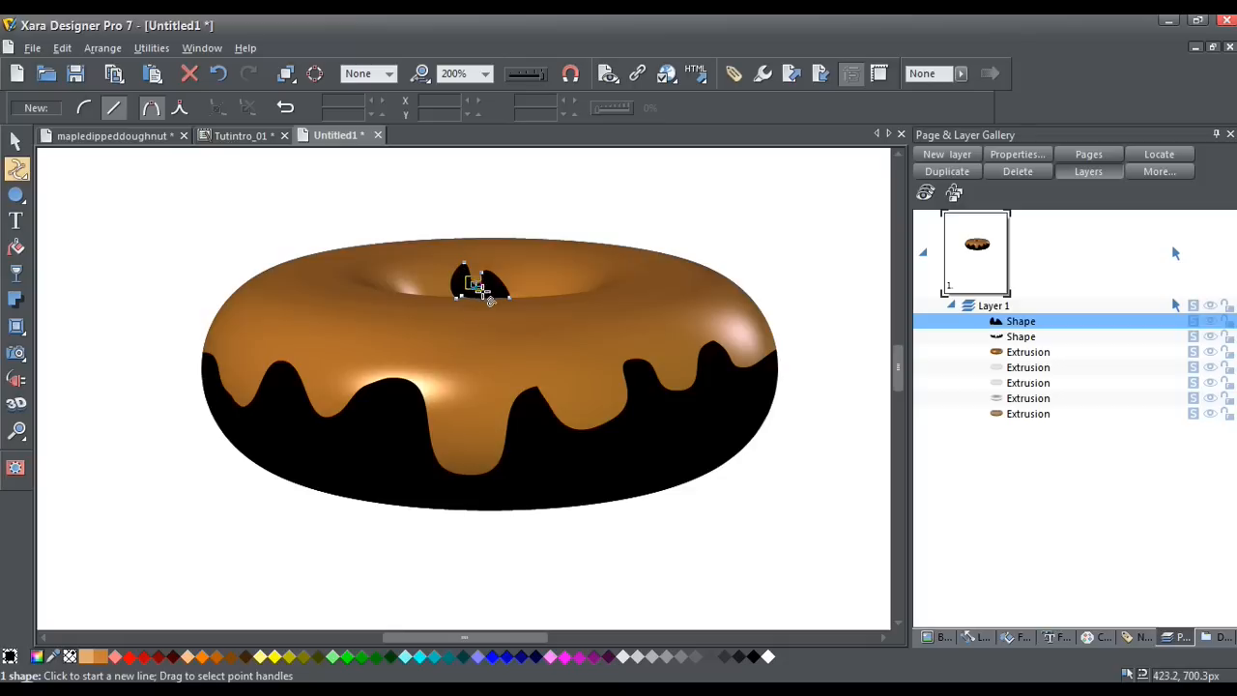
pyautogui.click(475, 284)
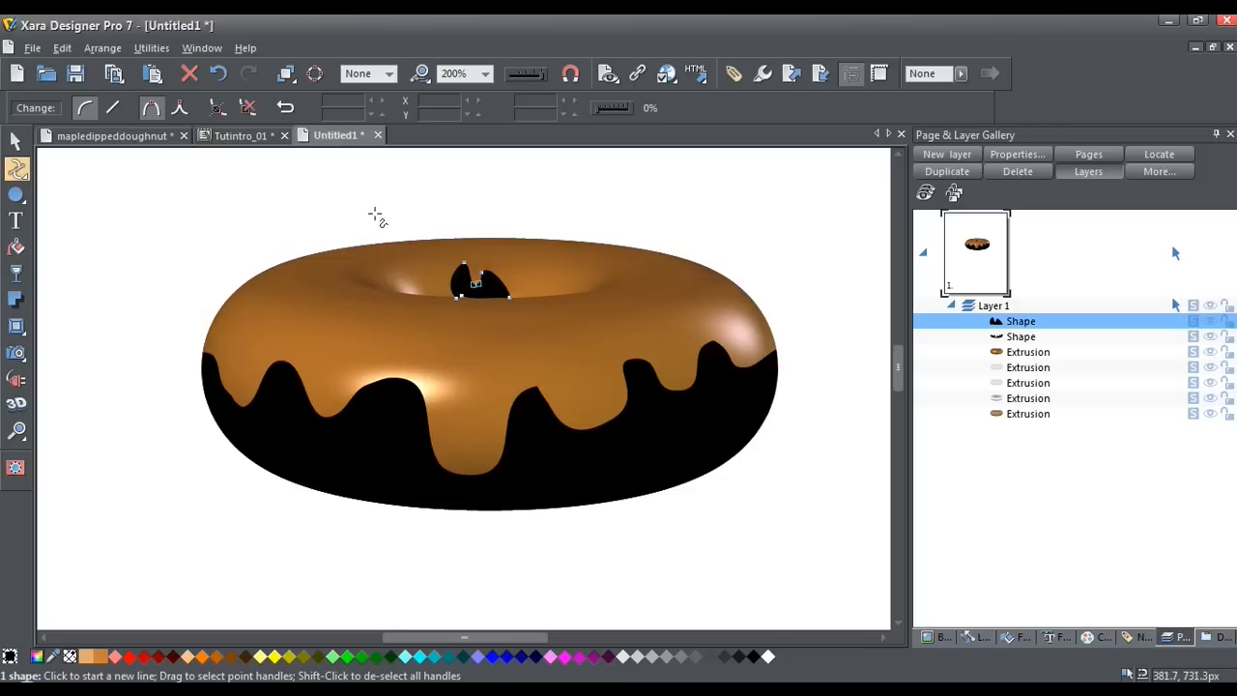
pyautogui.click(249, 110)
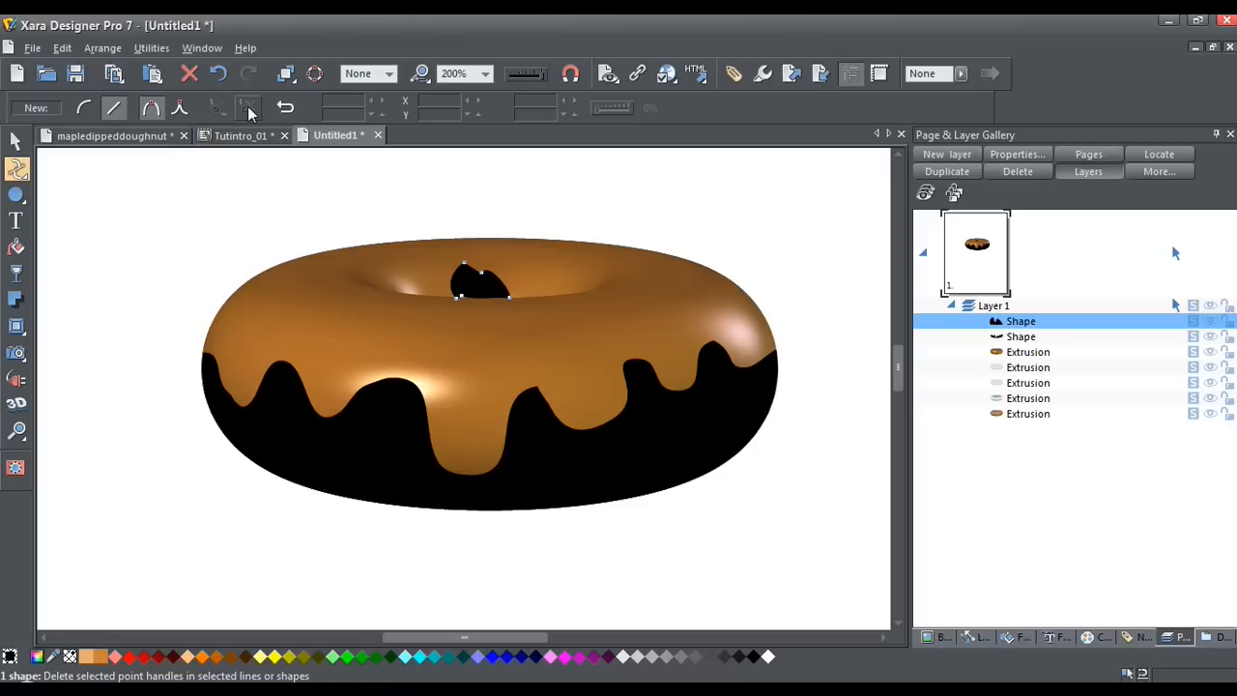
# Pull the small hole shape's lower right corner slightly inward and cut both black shapes to the clipboard.
pyautogui.moveTo(509, 299); pyautogui.dragTo(499, 300)
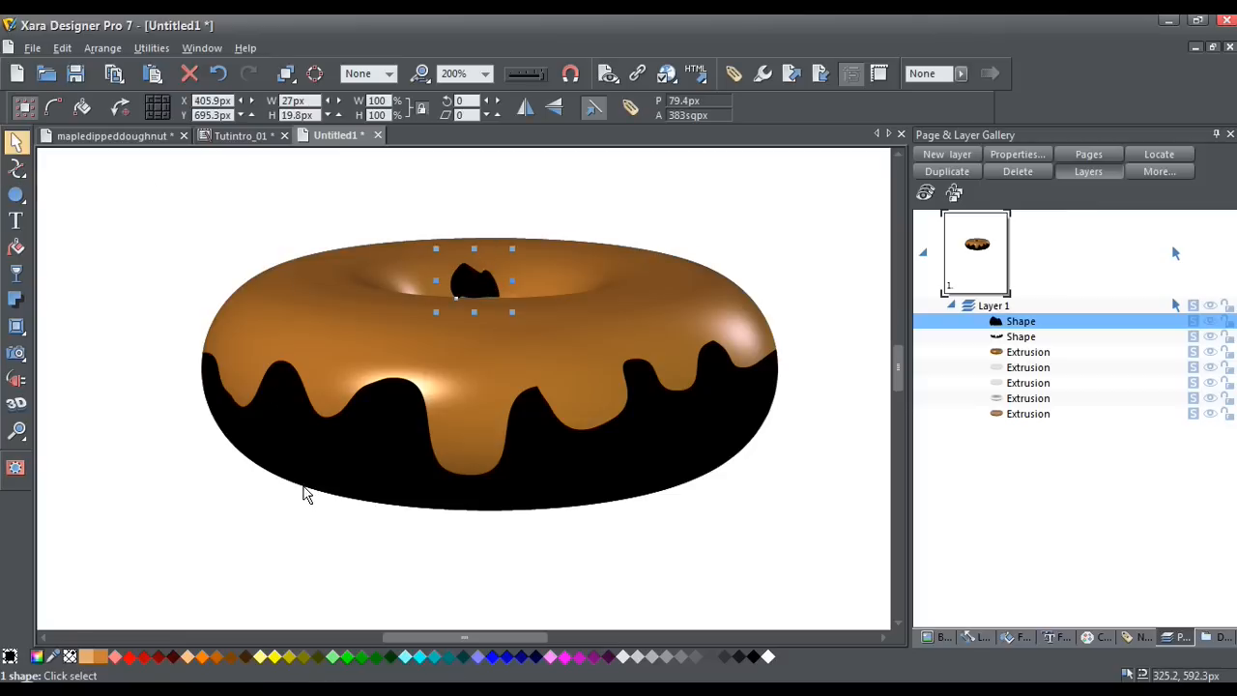
pyautogui.keyDown('shift'); pyautogui.click(363, 471); pyautogui.keyUp('shift')
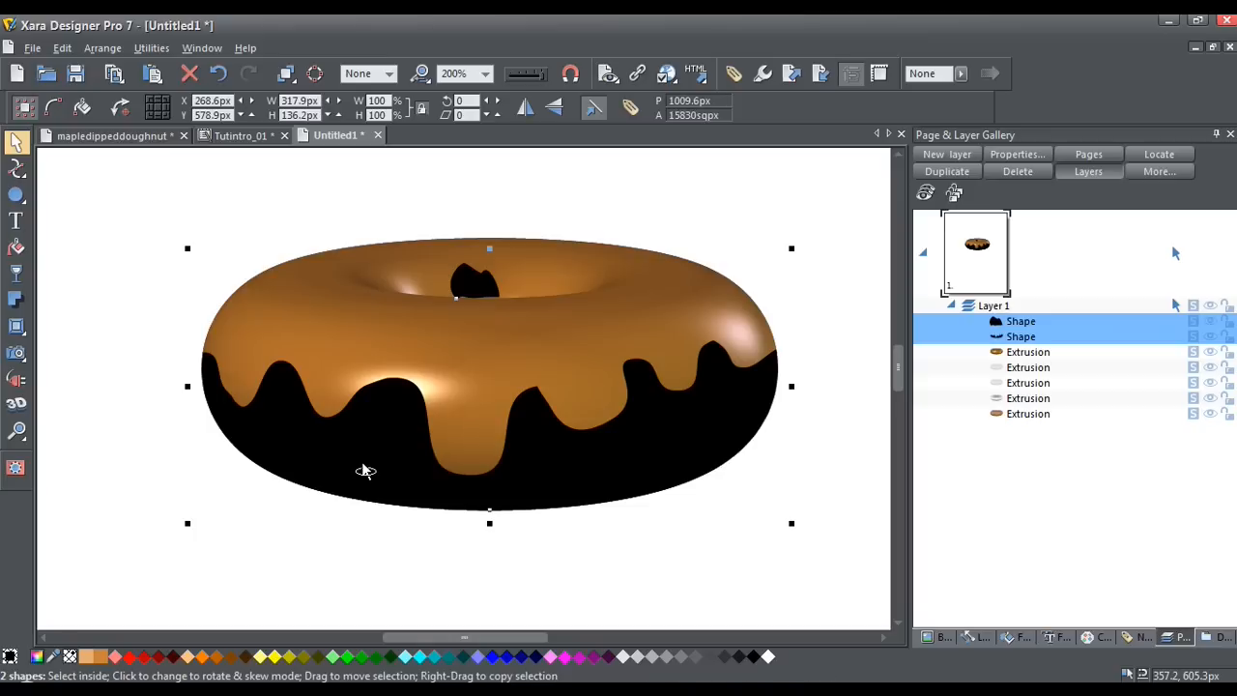
pyautogui.press('Delete')
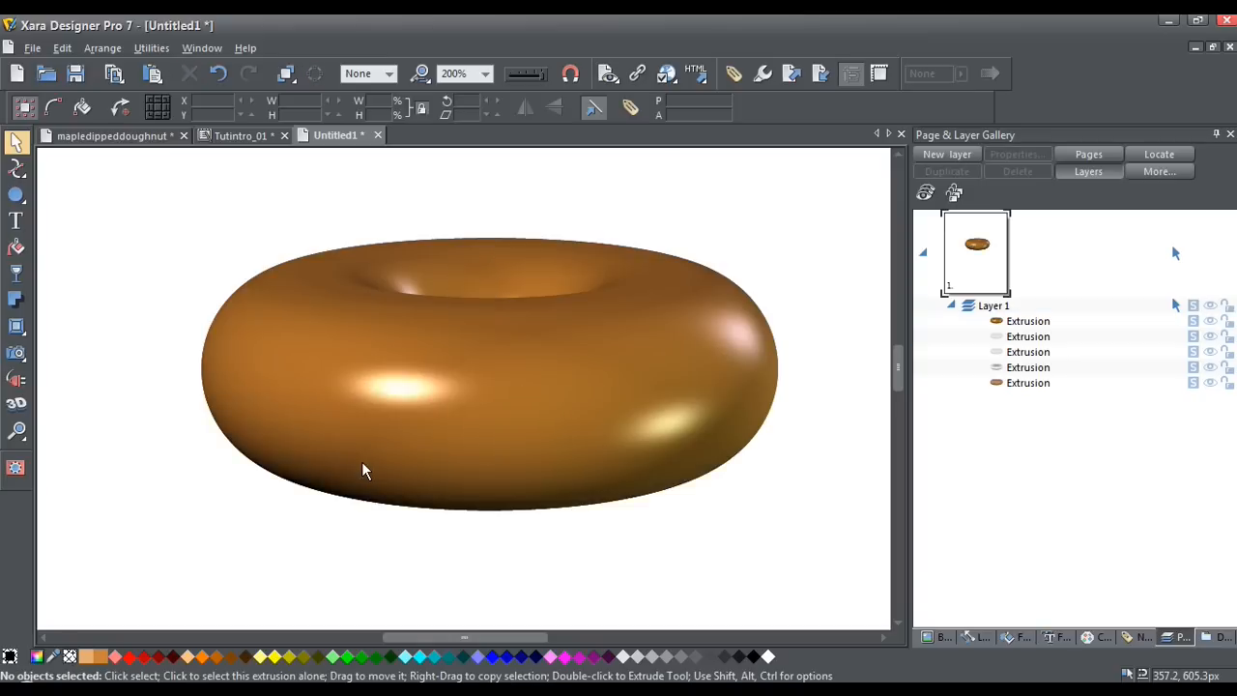
# Paste the cut shapes as an opacity mask on the top glossy extrusion and move the mask down to the doughnut's base.
pyautogui.click(393, 384)
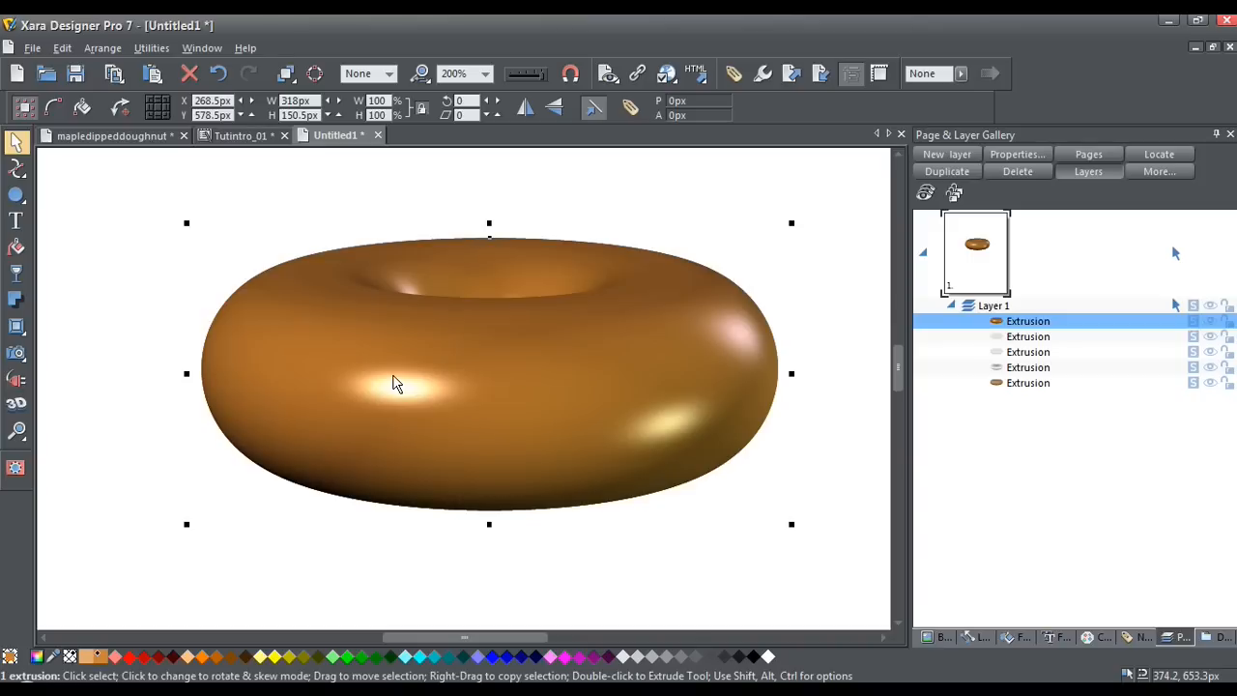
pyautogui.rightClick(393, 384)
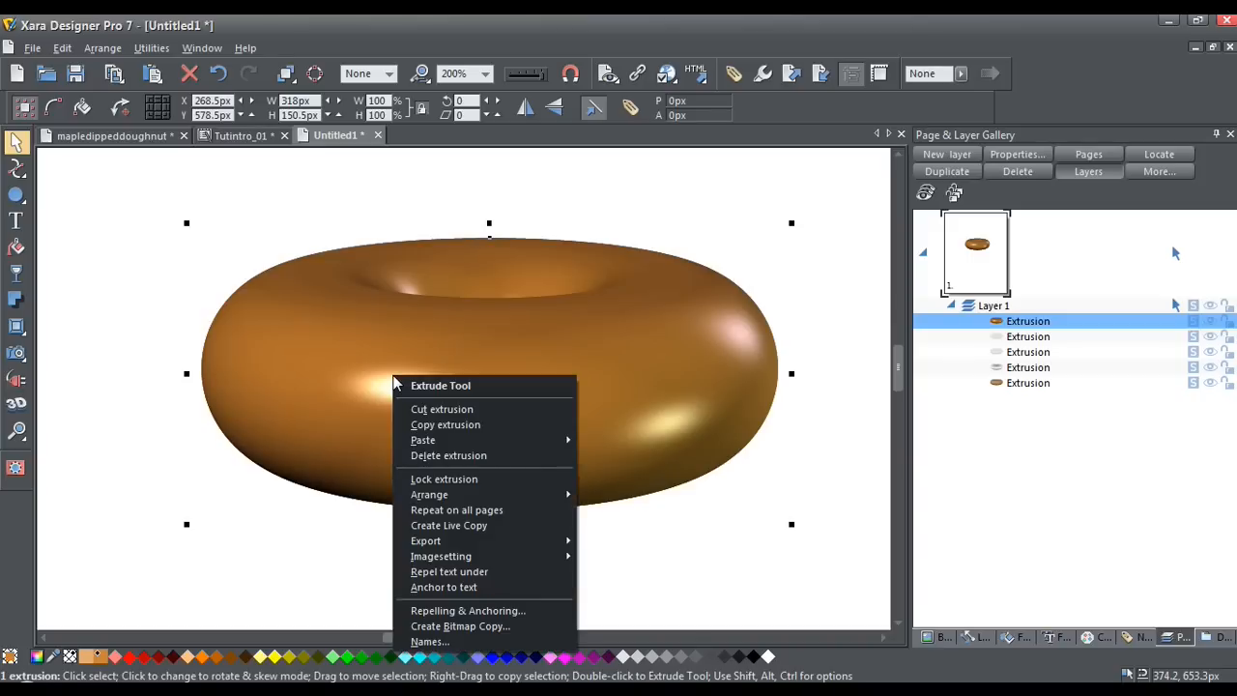
pyautogui.moveTo(470, 440)
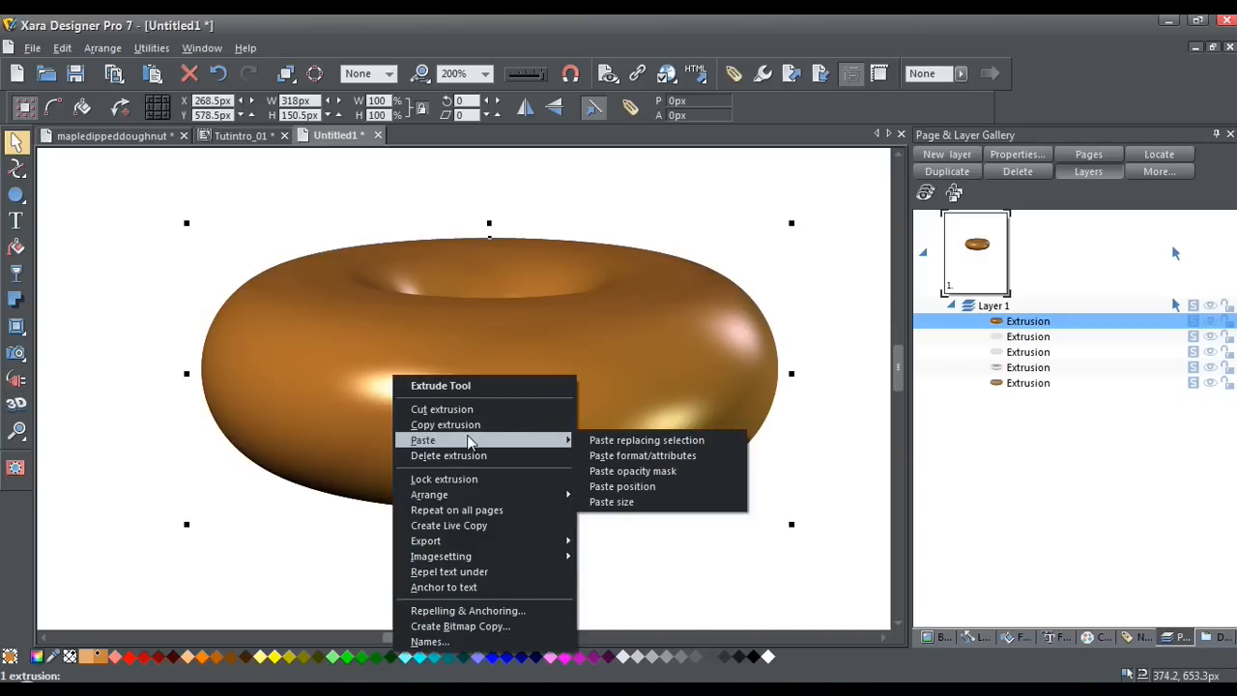
pyautogui.click(633, 470)
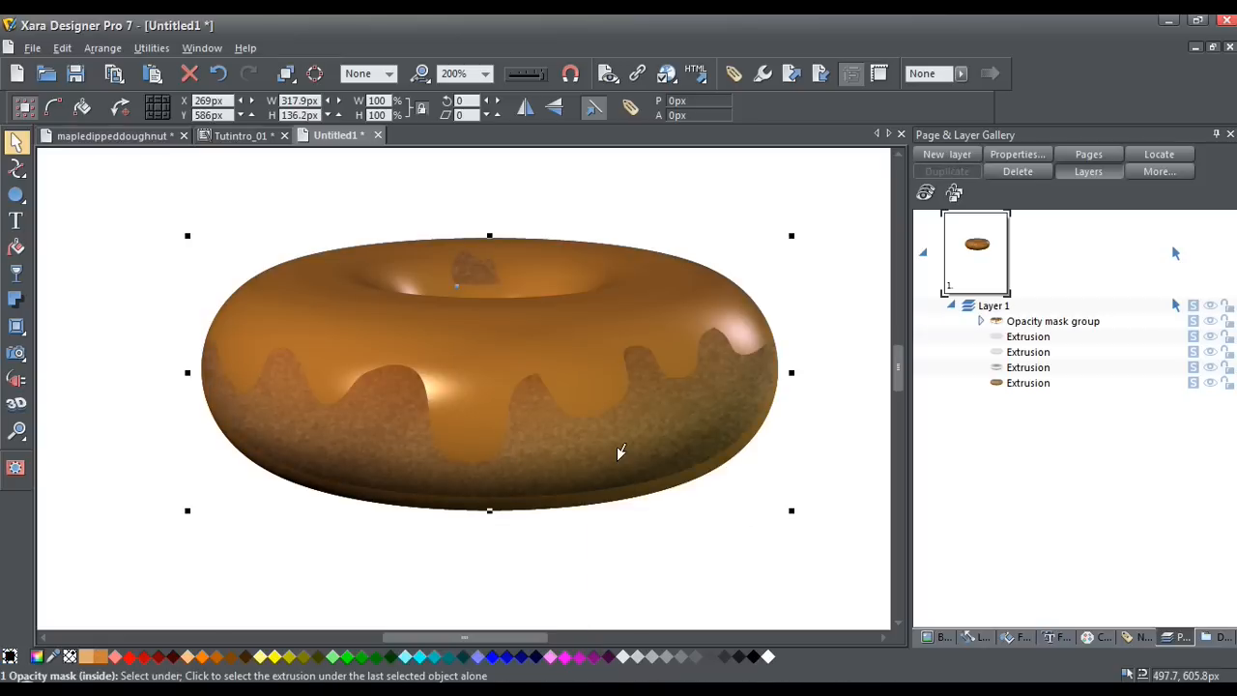
pyautogui.keyDown('alt'); pyautogui.click(621, 452); pyautogui.keyUp('alt')
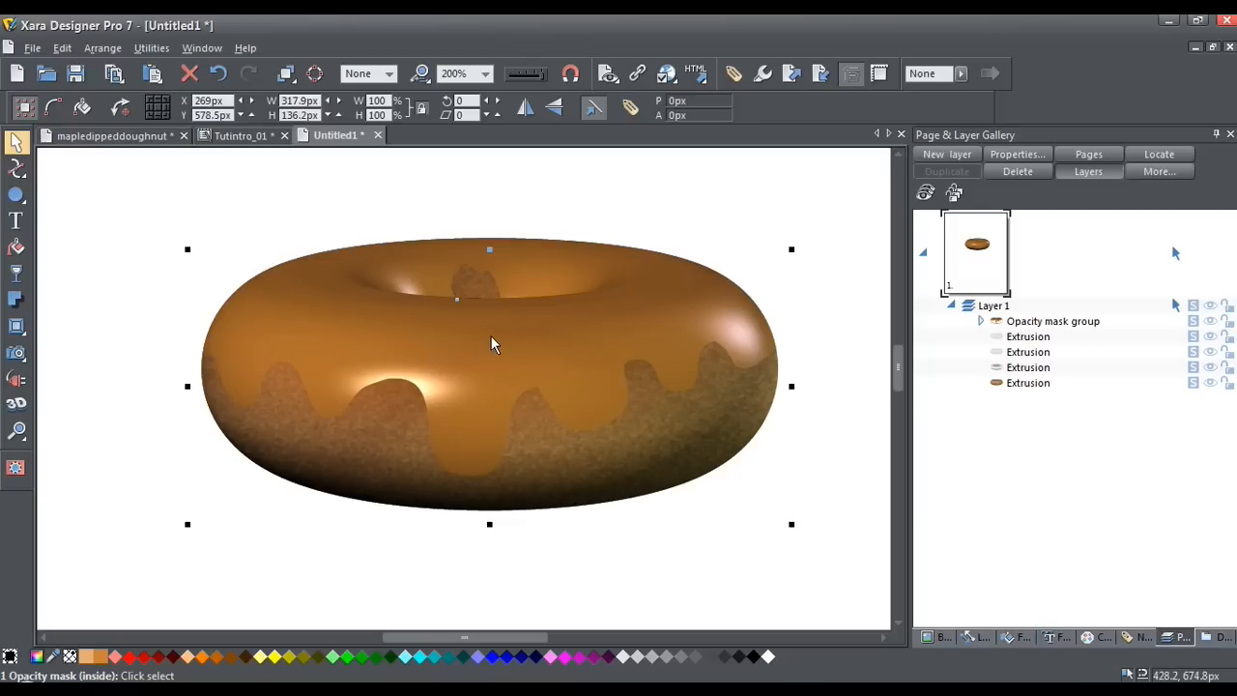
# Give the whole opacity mask group a wall shadow offset 0.5 px and -0.5 px with a 13.6 px blur.
pyautogui.click(14, 300)
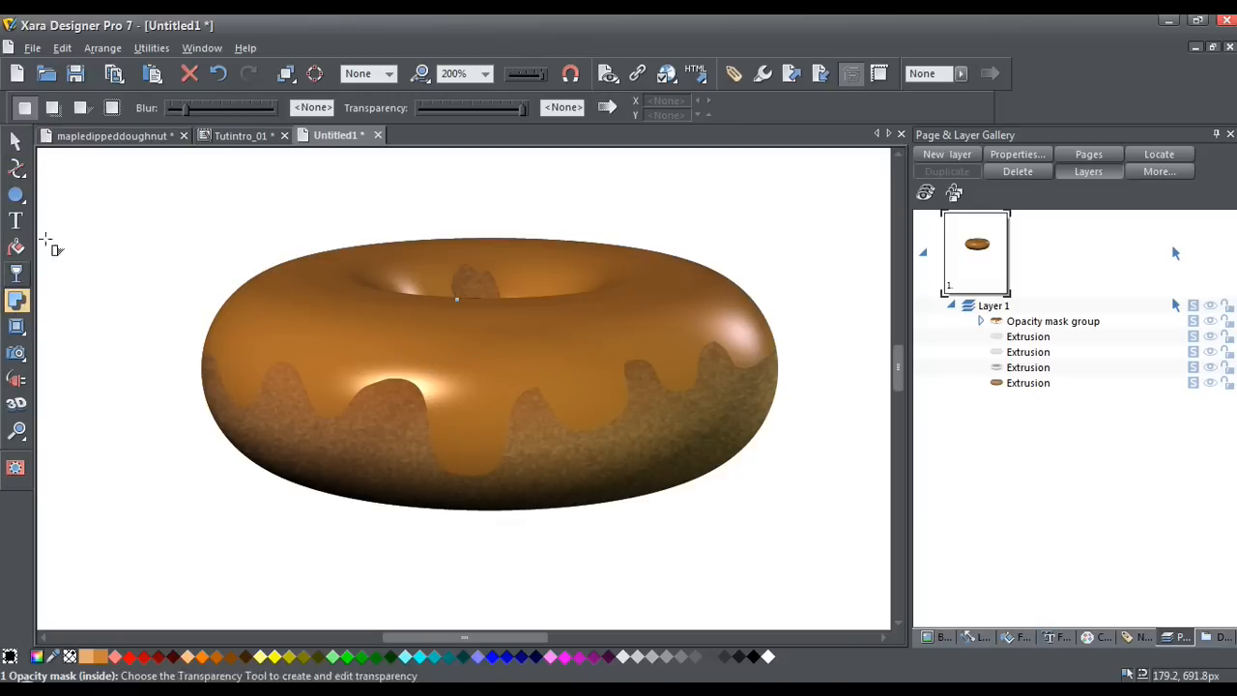
pyautogui.click(55, 112)
pyautogui.hotkey('ctrl', 'z')
pyautogui.click(981, 322)
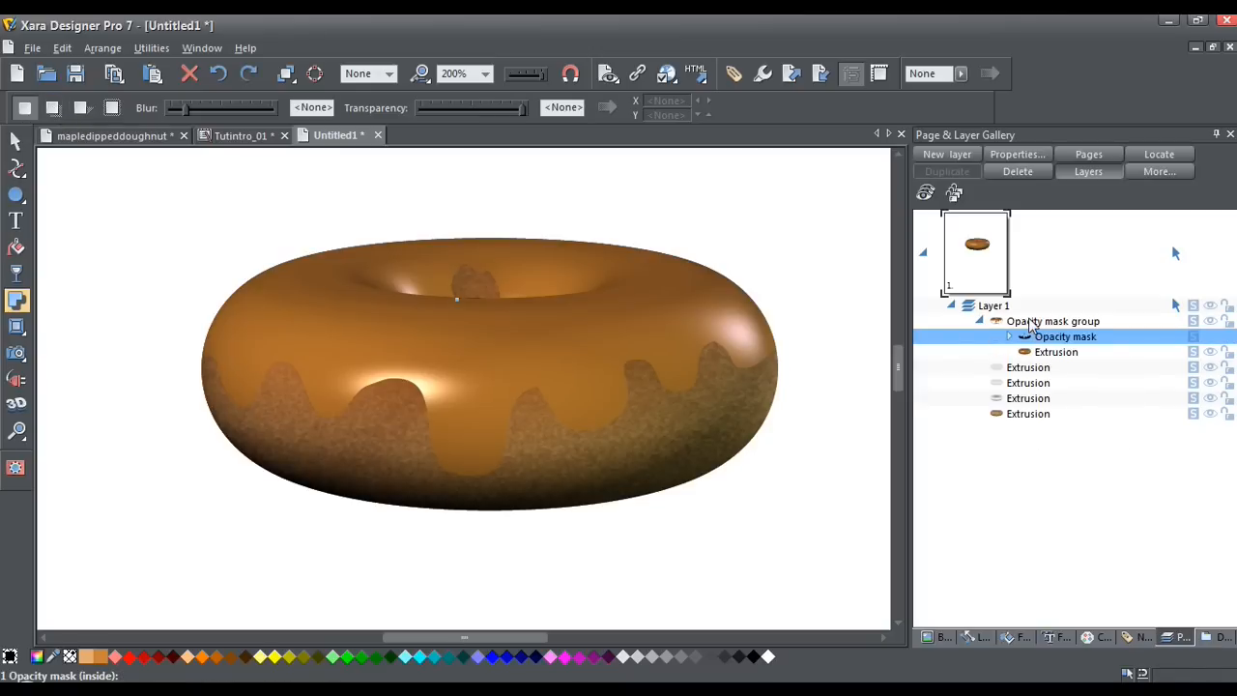
pyautogui.click(1029, 323)
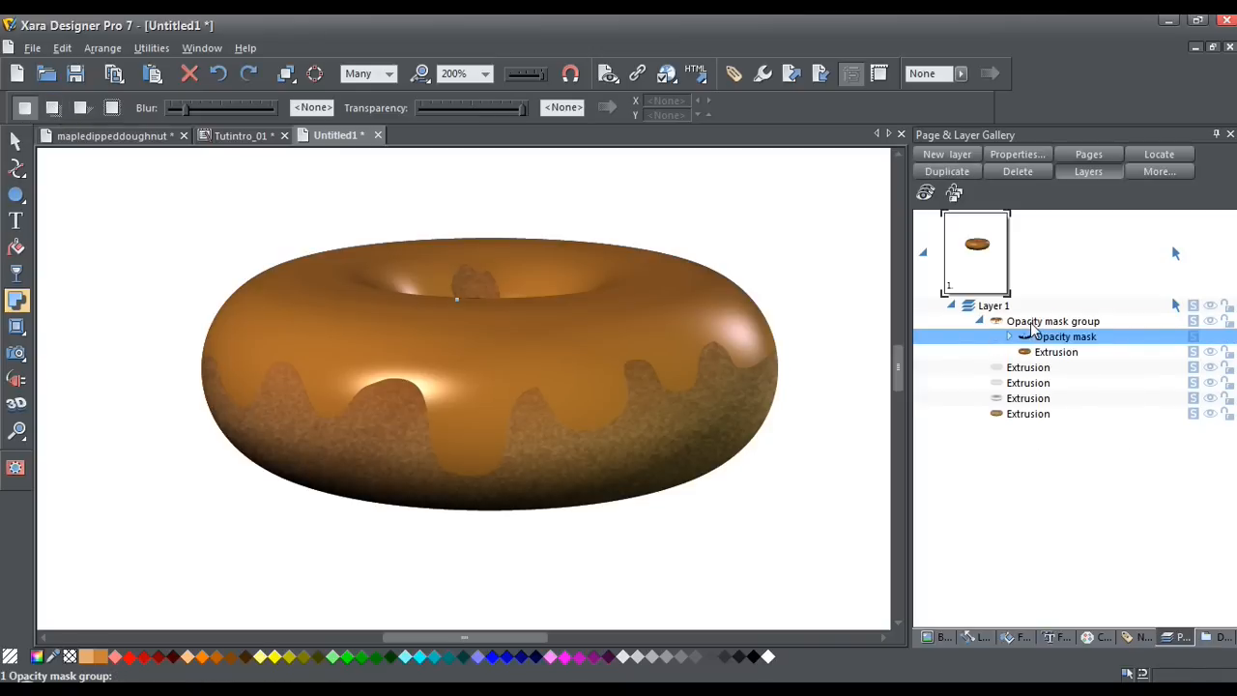
pyautogui.moveTo(1024, 344)
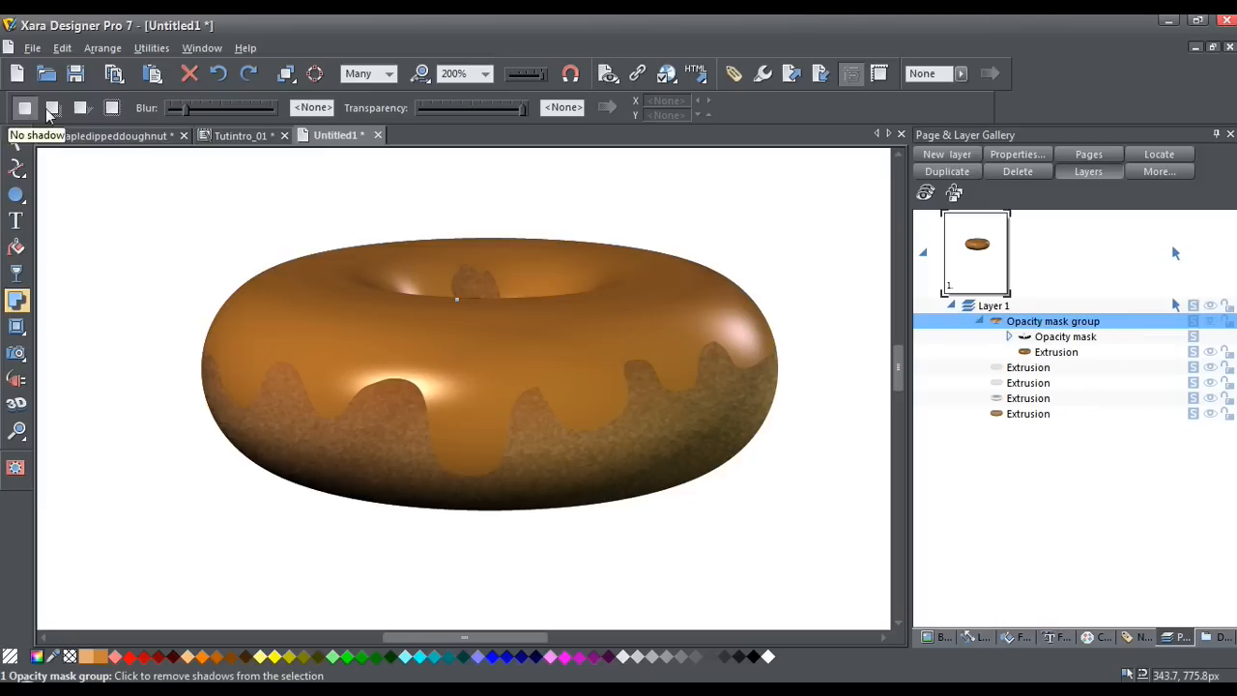
pyautogui.click(52, 110)
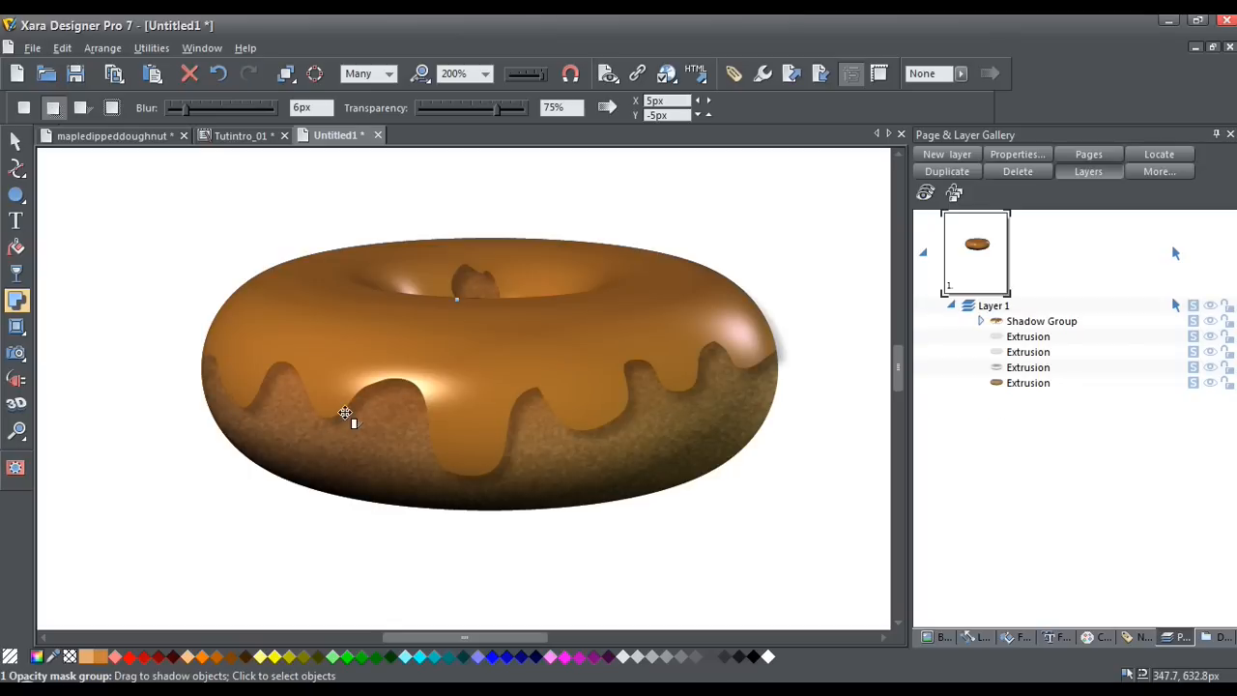
pyautogui.moveTo(353, 409); pyautogui.dragTo(344, 401)
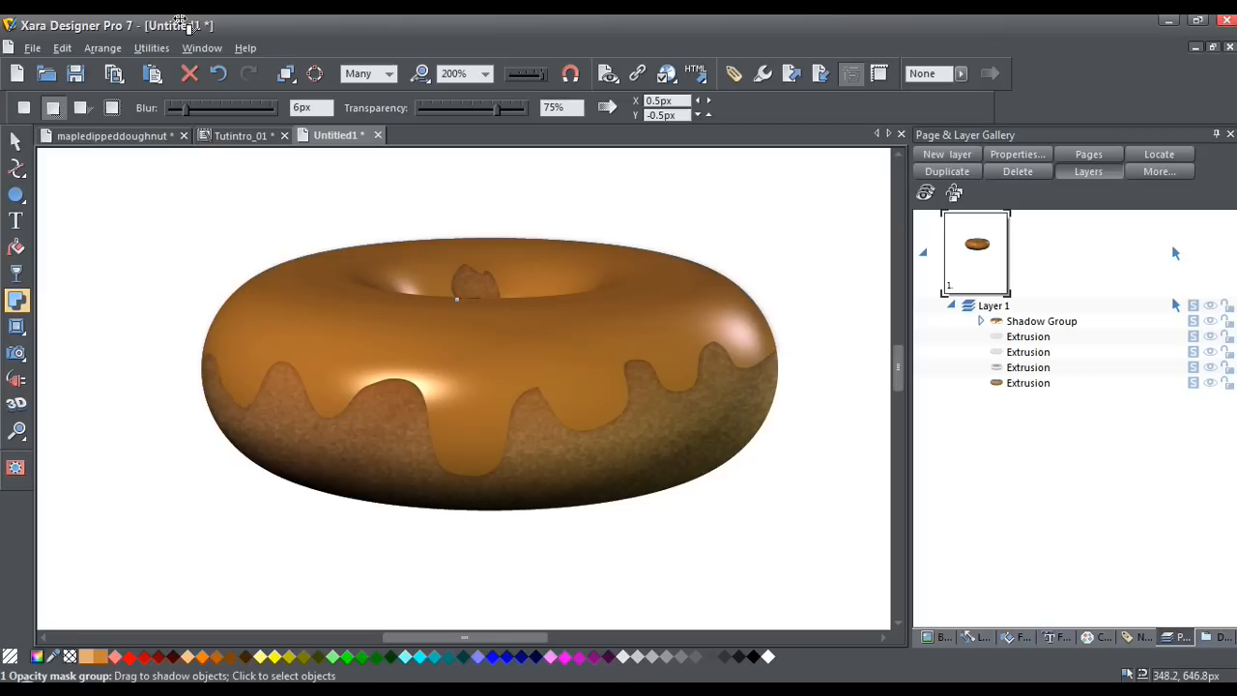
pyautogui.moveTo(186, 108); pyautogui.dragTo(205, 104)
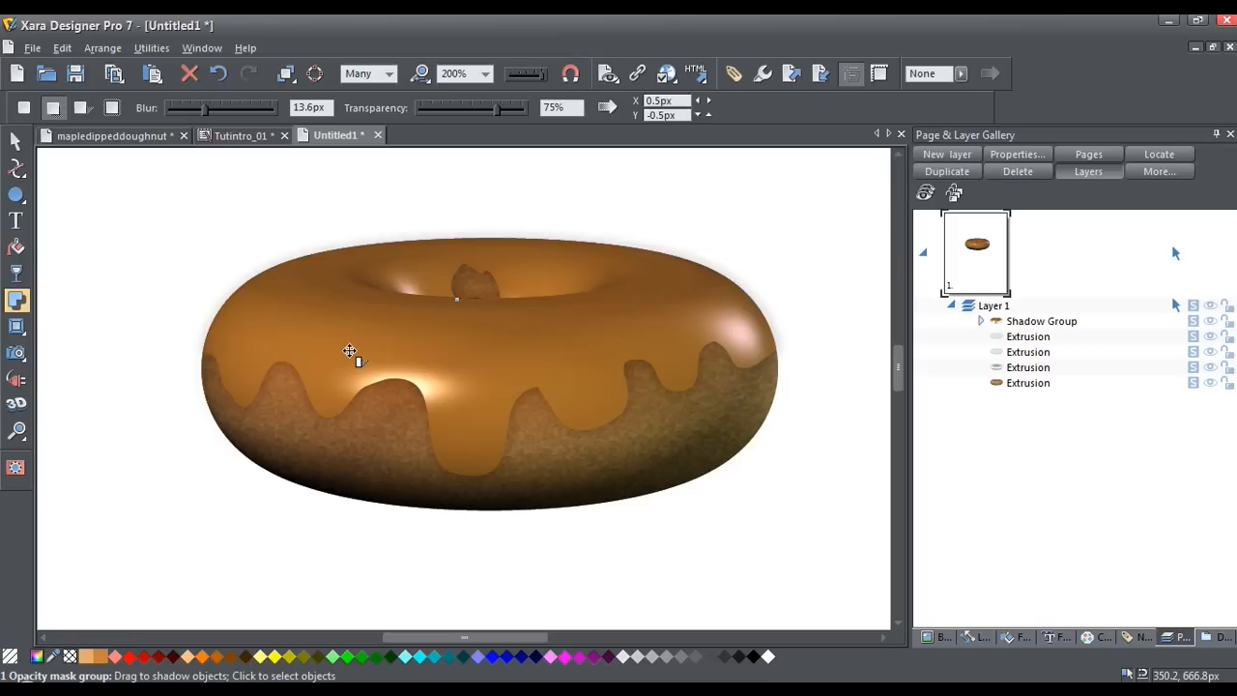
# Clone the shadowed icing slightly to the right and set the copy's shadow to 26 px blur and 70% transparency.
pyautogui.hotkey('ctrl', 'k')
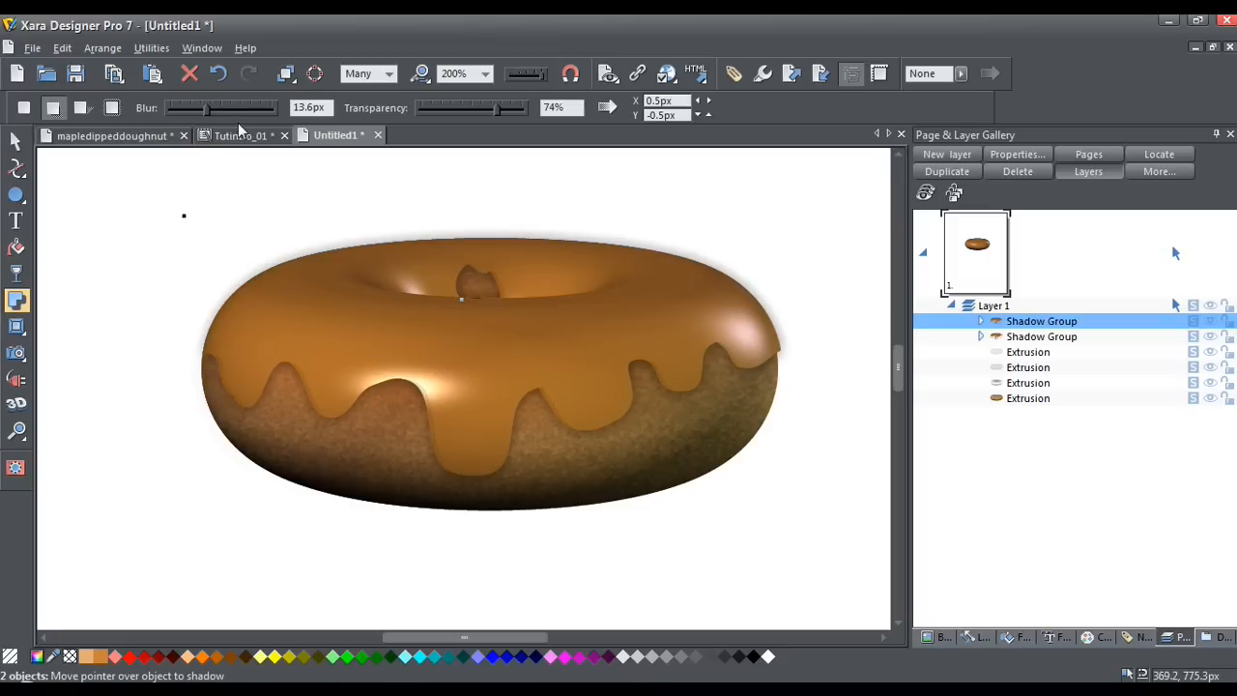
pyautogui.moveTo(205, 110); pyautogui.dragTo(241, 105)
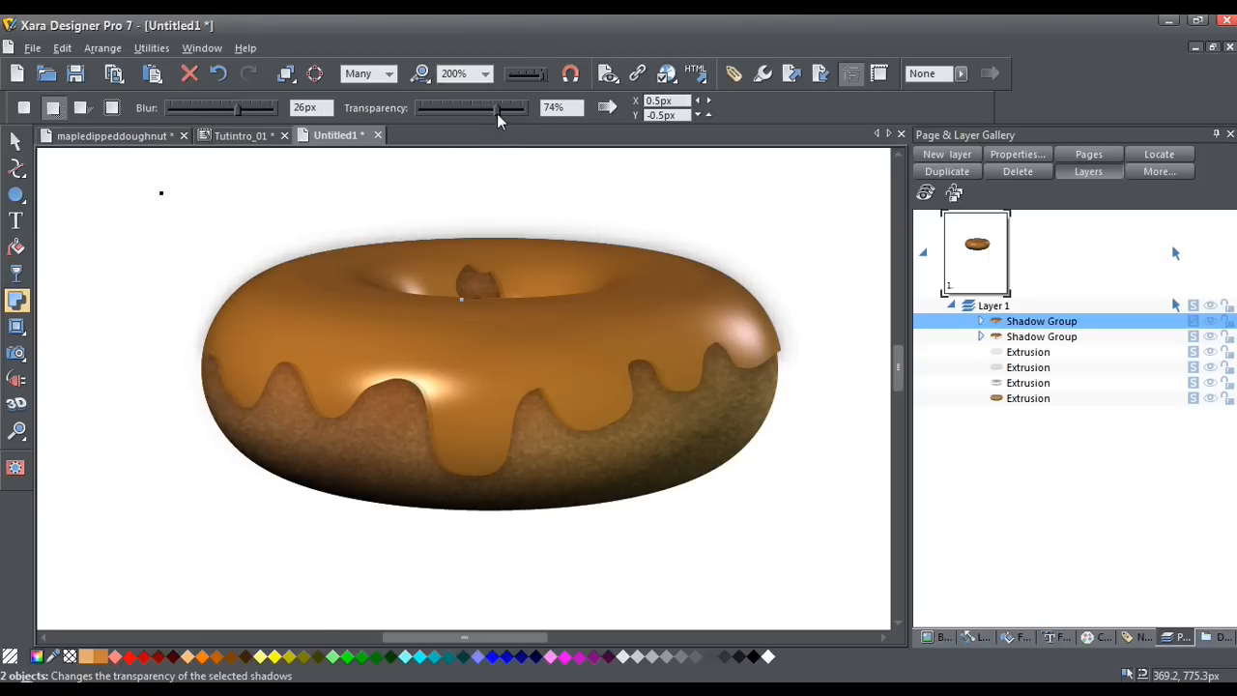
pyautogui.moveTo(489, 110); pyautogui.dragTo(492, 109)
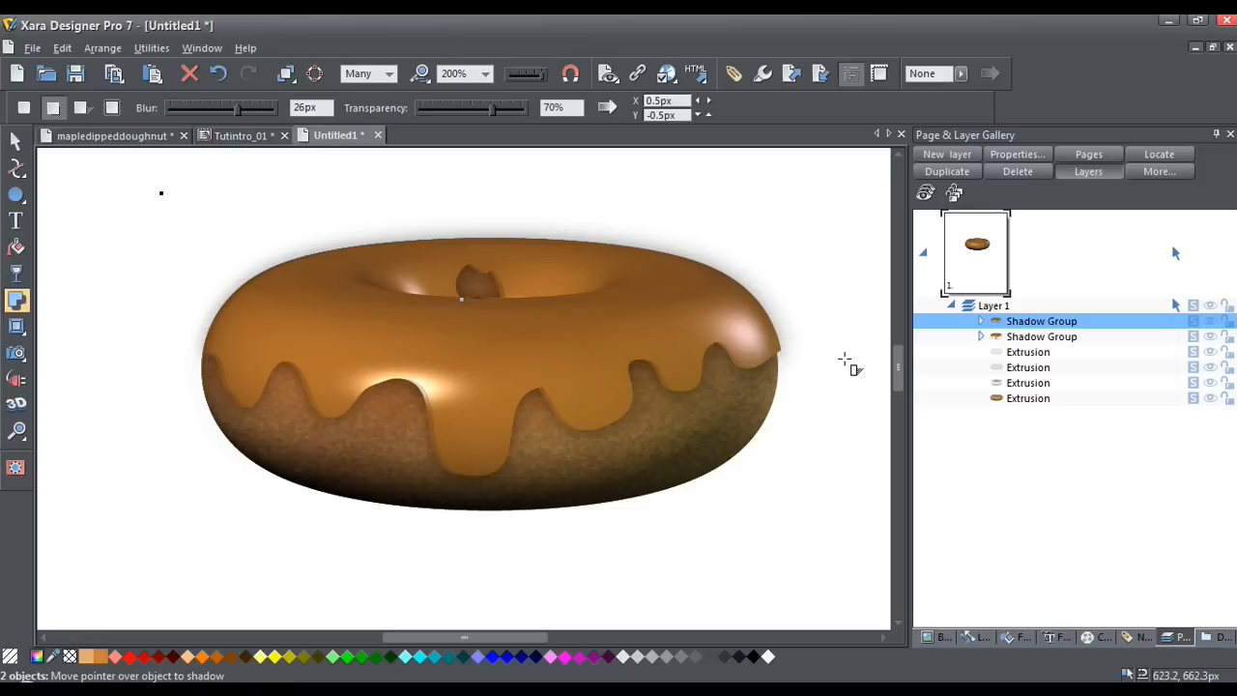
# Feather the large drip-edge shape inside the cloned icing's opacity mask by 0.3 px.
pyautogui.click(981, 323)
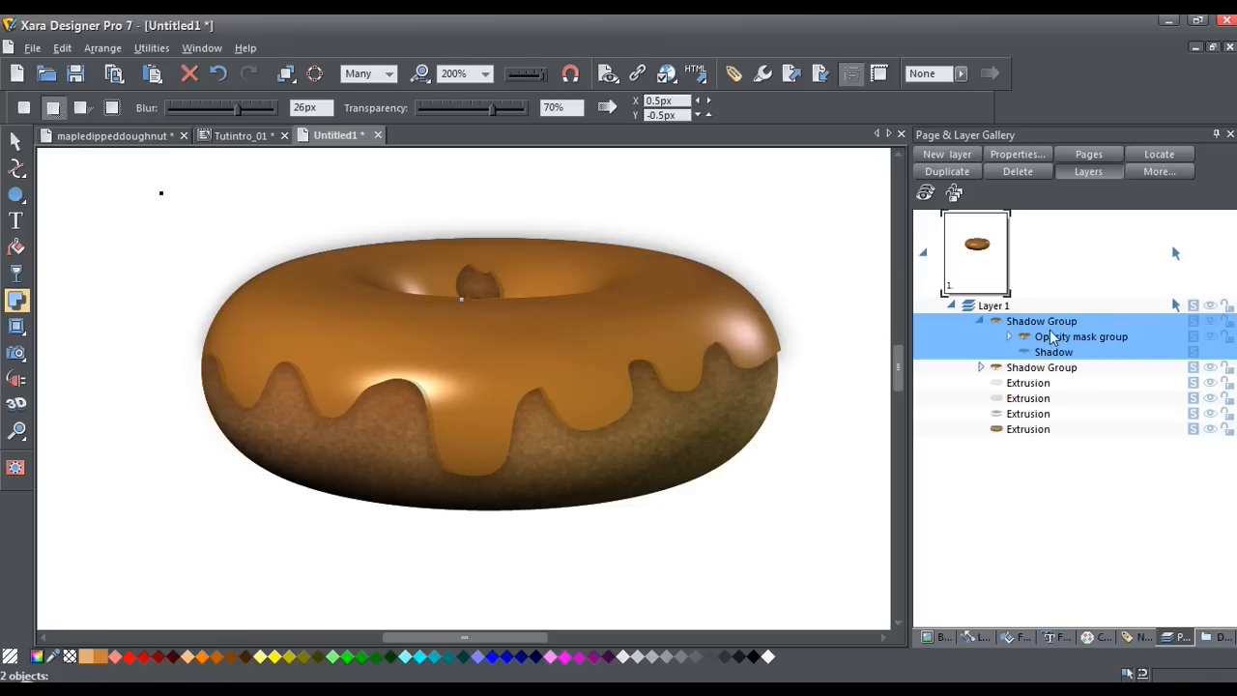
pyautogui.click(1008, 336)
pyautogui.moveTo(1069, 360)
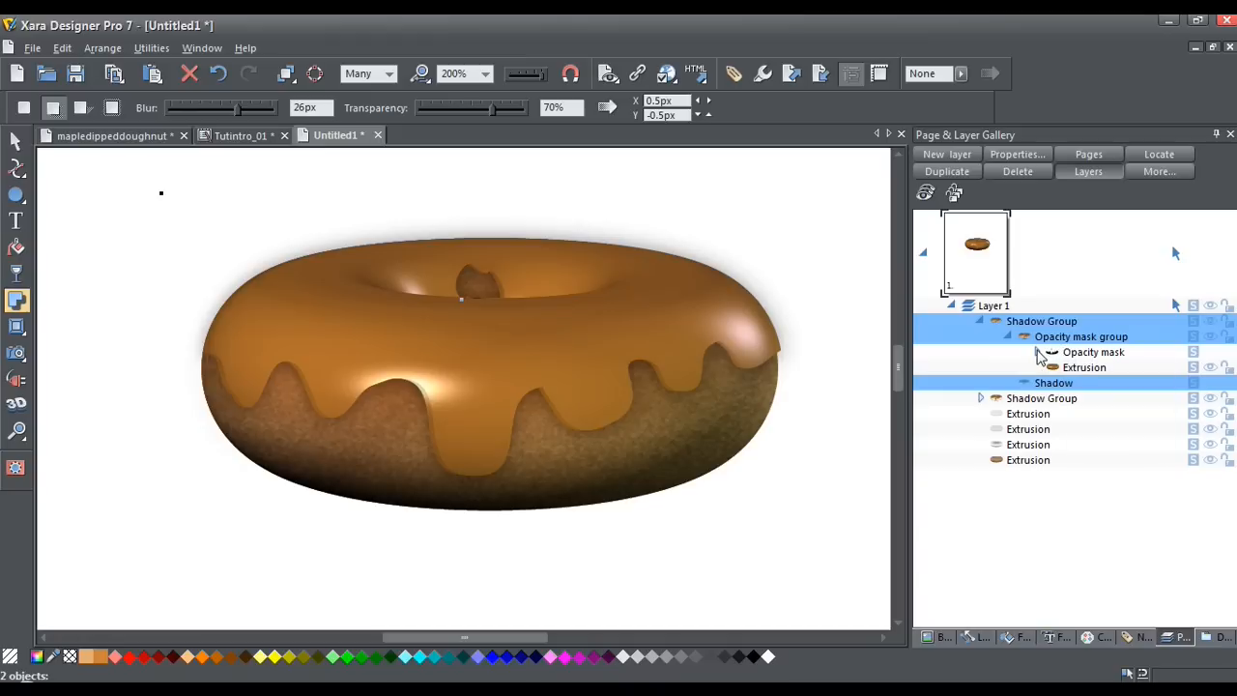
pyautogui.click(1038, 352)
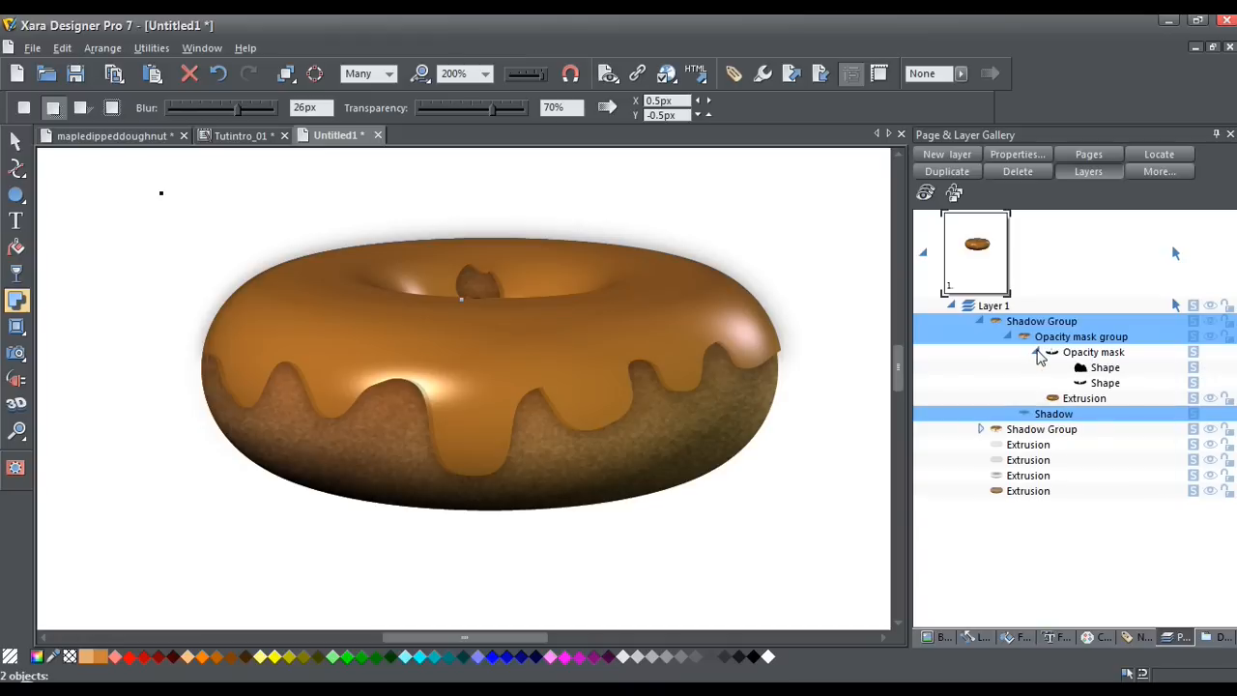
pyautogui.click(1106, 384)
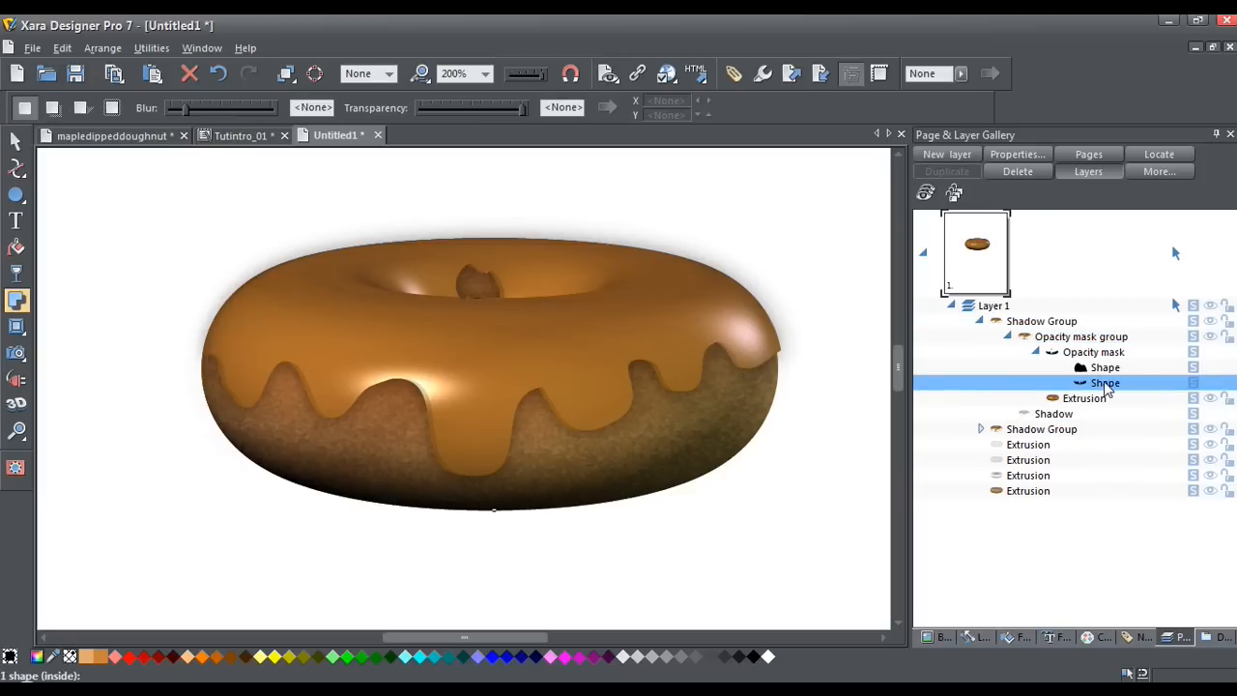
pyautogui.click(961, 75)
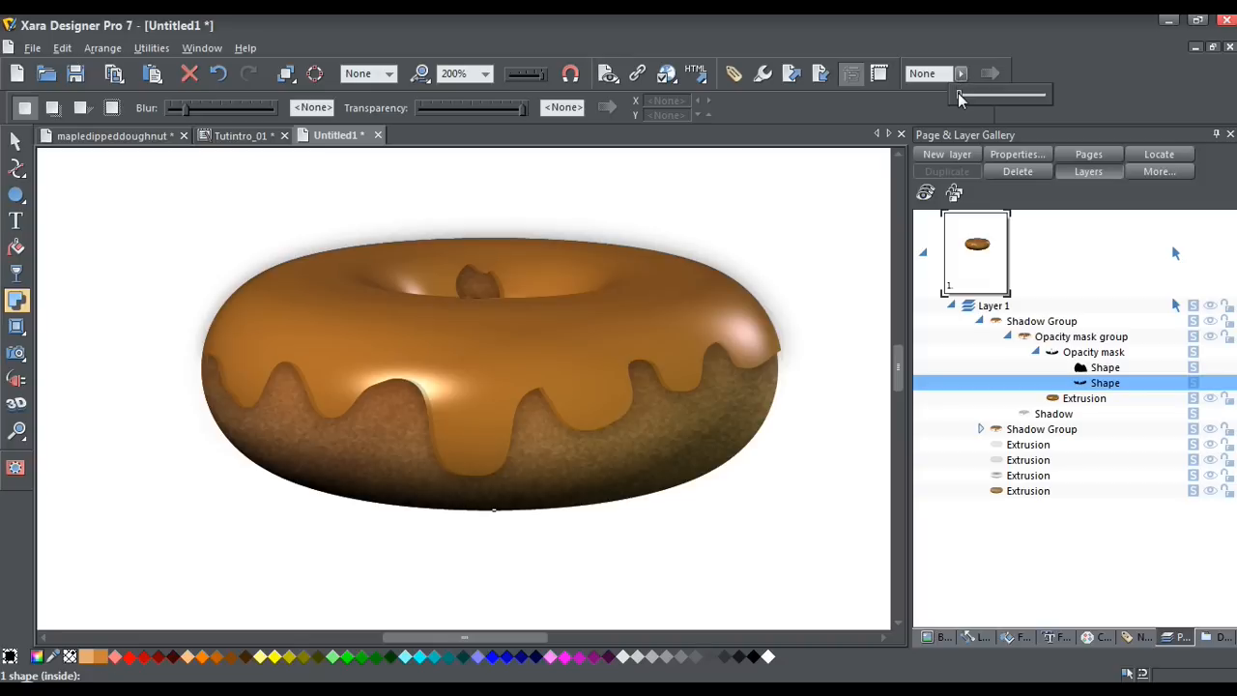
pyautogui.moveTo(958, 92); pyautogui.dragTo(962, 94)
pyautogui.moveTo(963, 94); pyautogui.dragTo(966, 91)
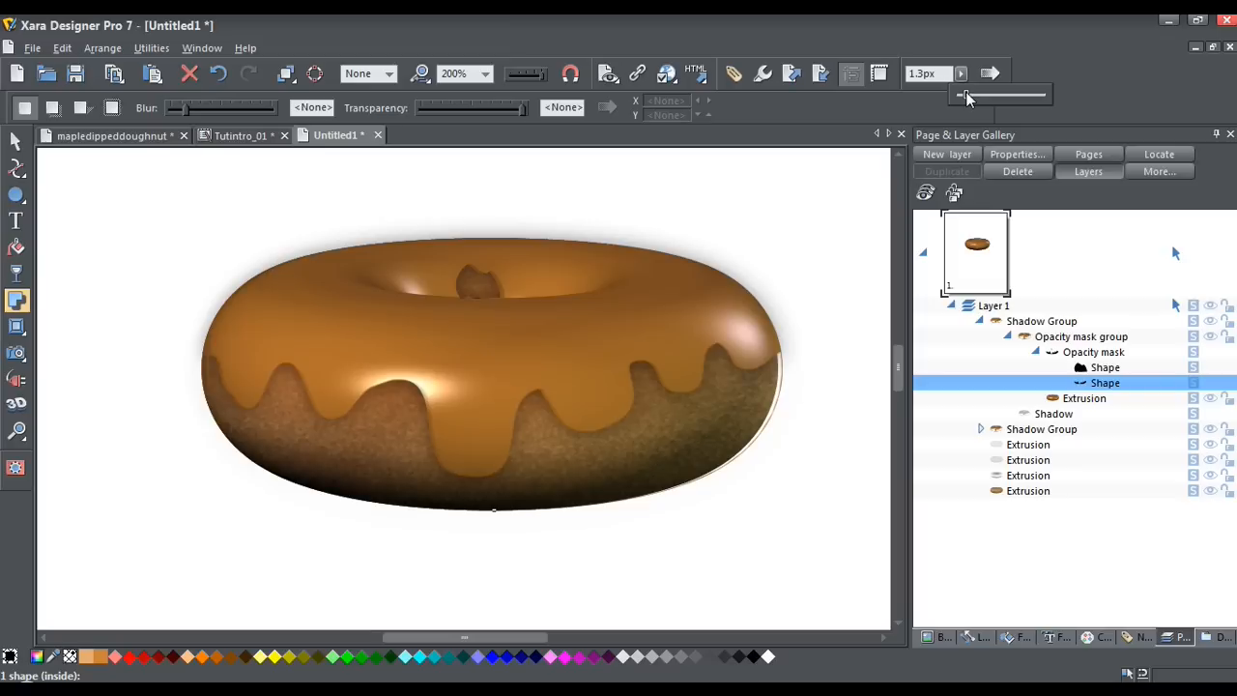
pyautogui.moveTo(970, 92); pyautogui.dragTo(962, 91)
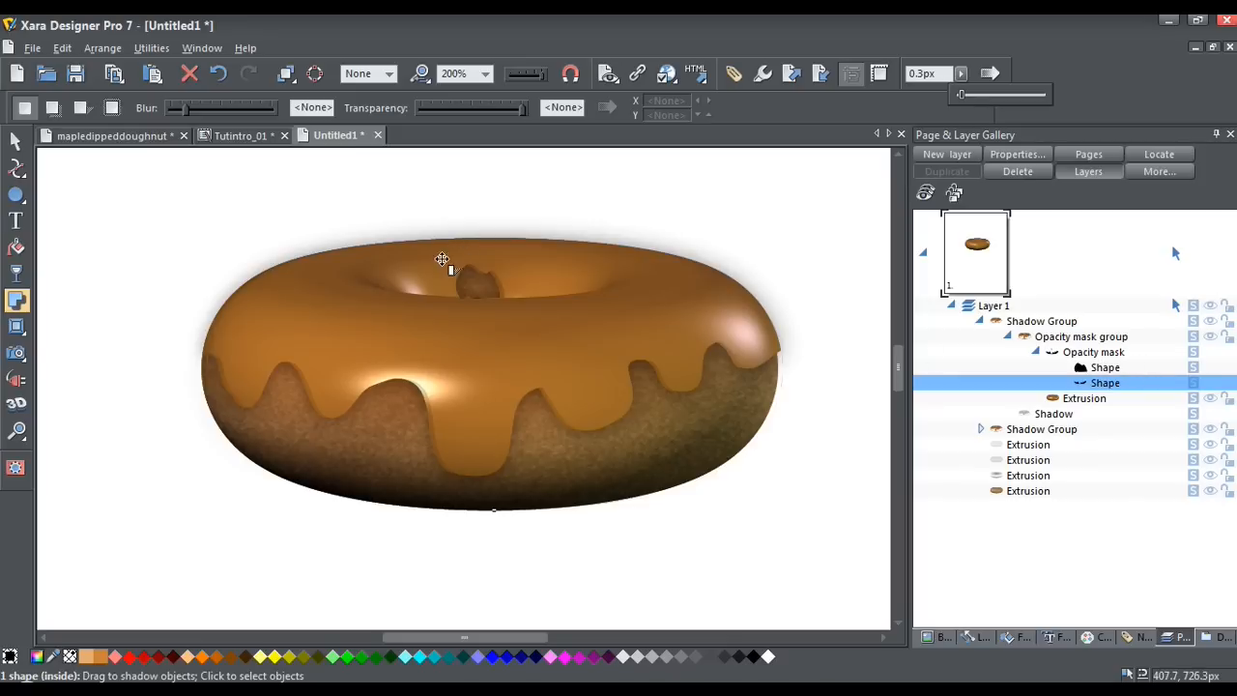
# Feather the small hole shape inside the same opacity mask by 0.8 px and nudge it slightly down.
pyautogui.click(1104, 369)
pyautogui.click(1105, 371)
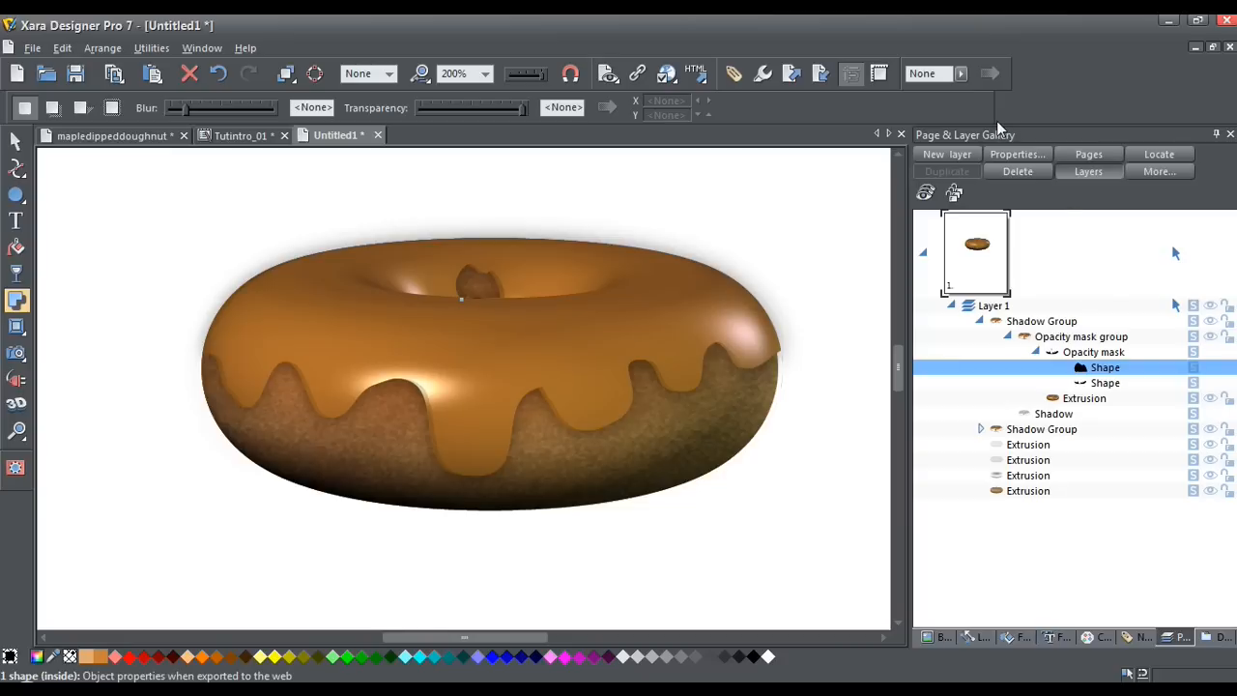
pyautogui.click(962, 73)
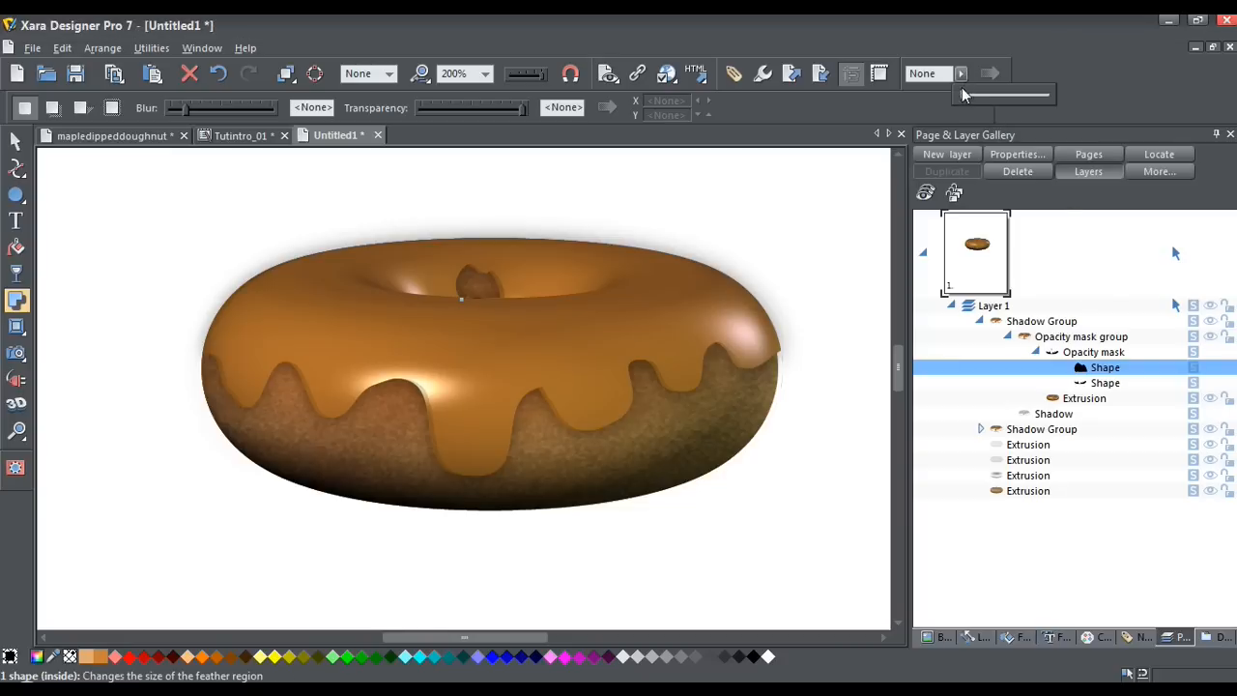
pyautogui.moveTo(964, 97); pyautogui.dragTo(974, 92)
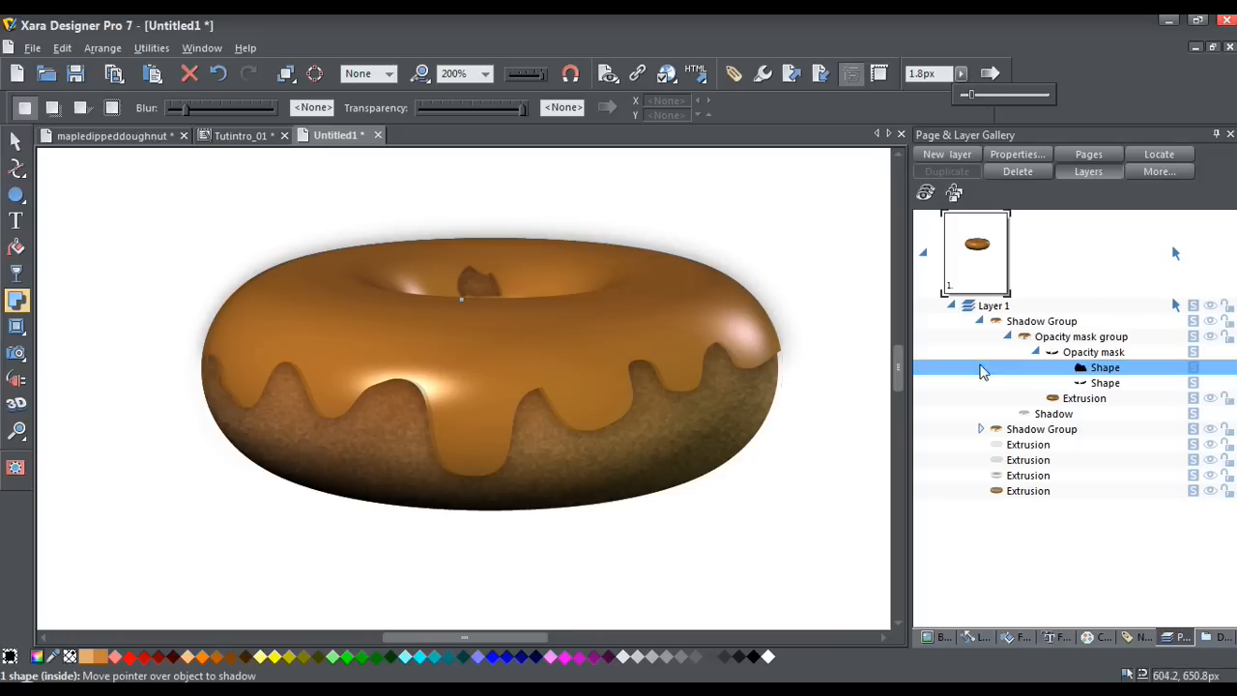
pyautogui.moveTo(1084, 368)
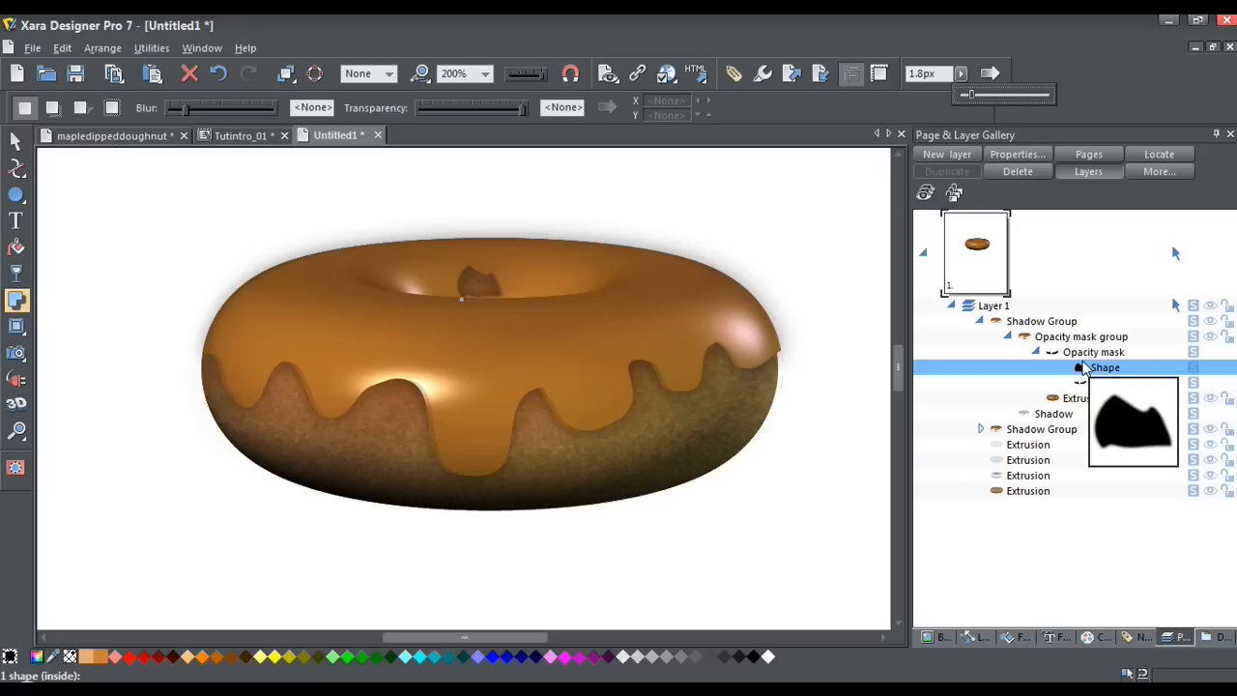
pyautogui.press('Left')
pyautogui.press('Left')
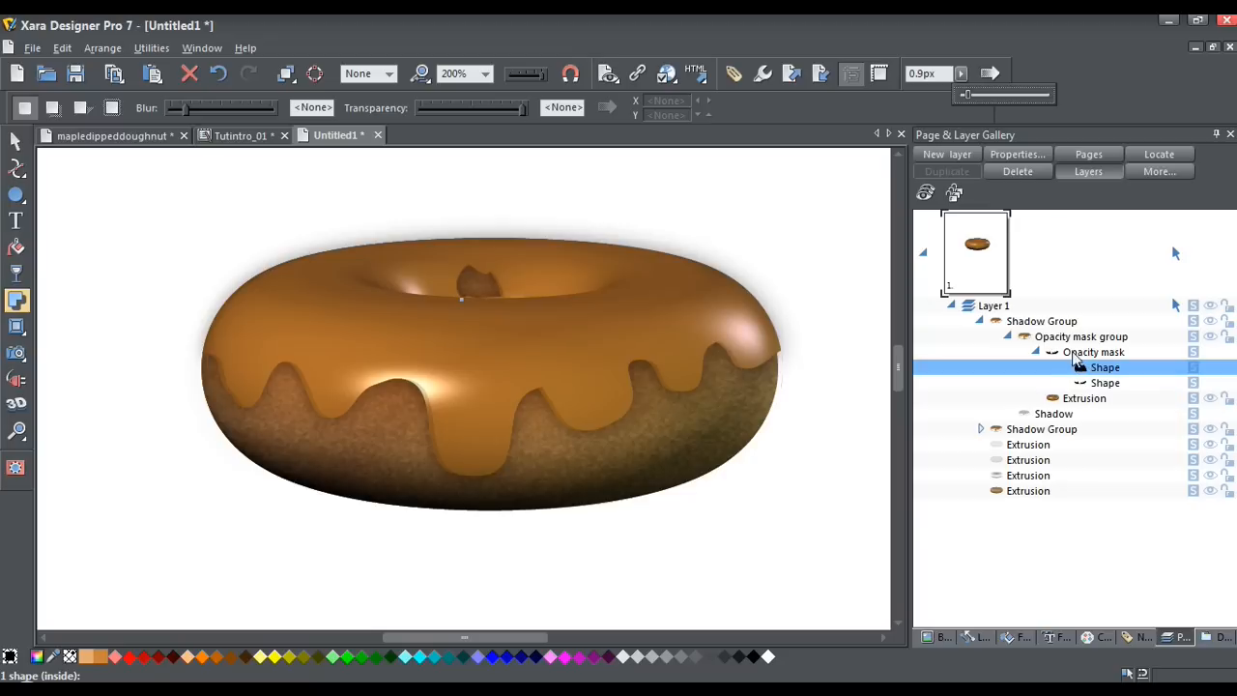
pyautogui.moveTo(970, 98); pyautogui.dragTo(968, 93)
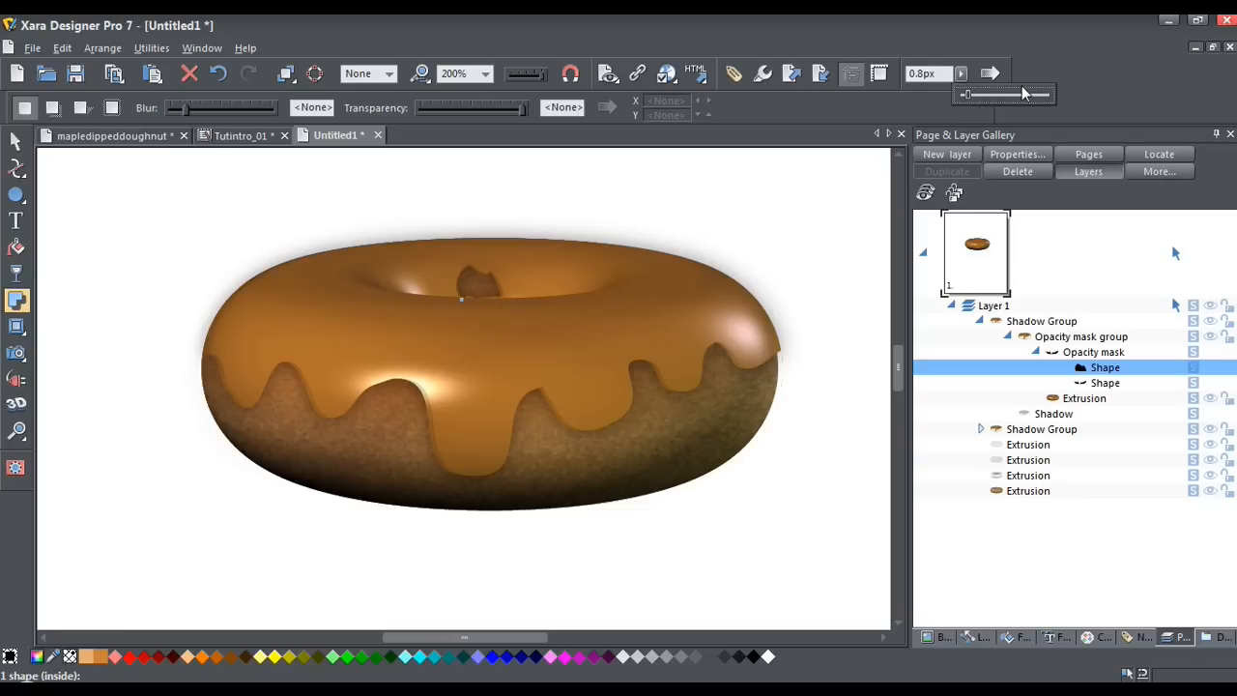
pyautogui.click(1085, 87)
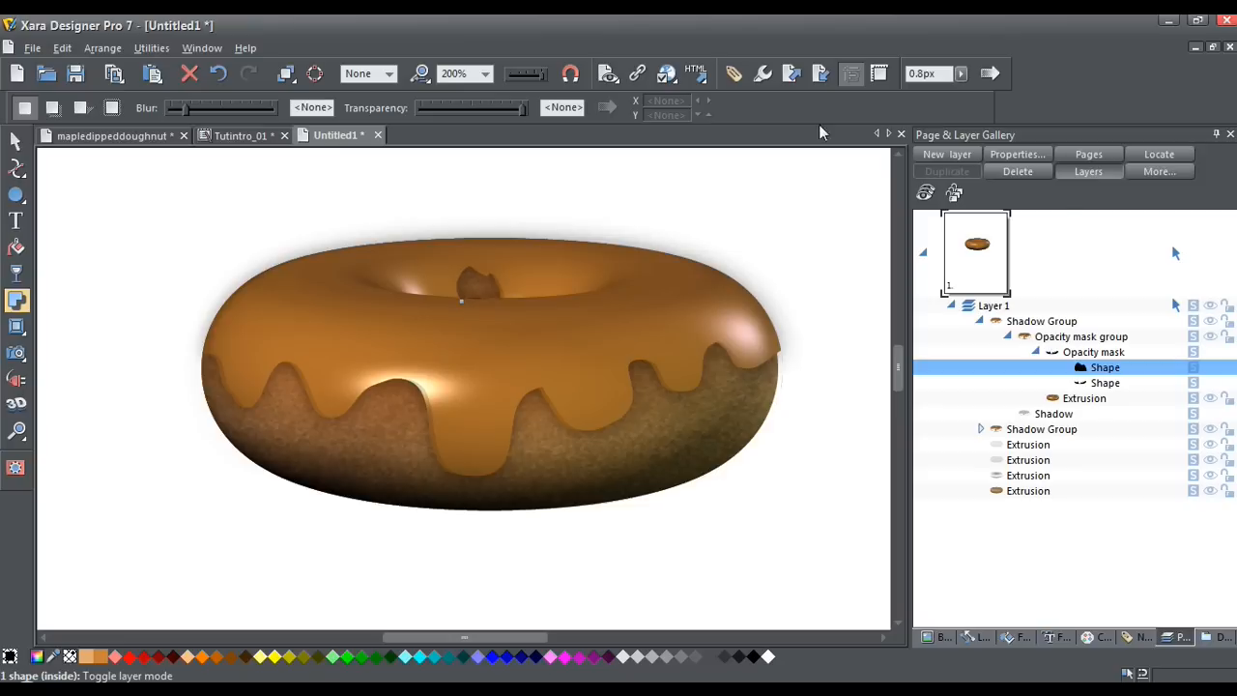
# Clone the feathered icing's opacity mask group with its shadow and nudge the new copy 1 px to the left.
pyautogui.click(15, 141)
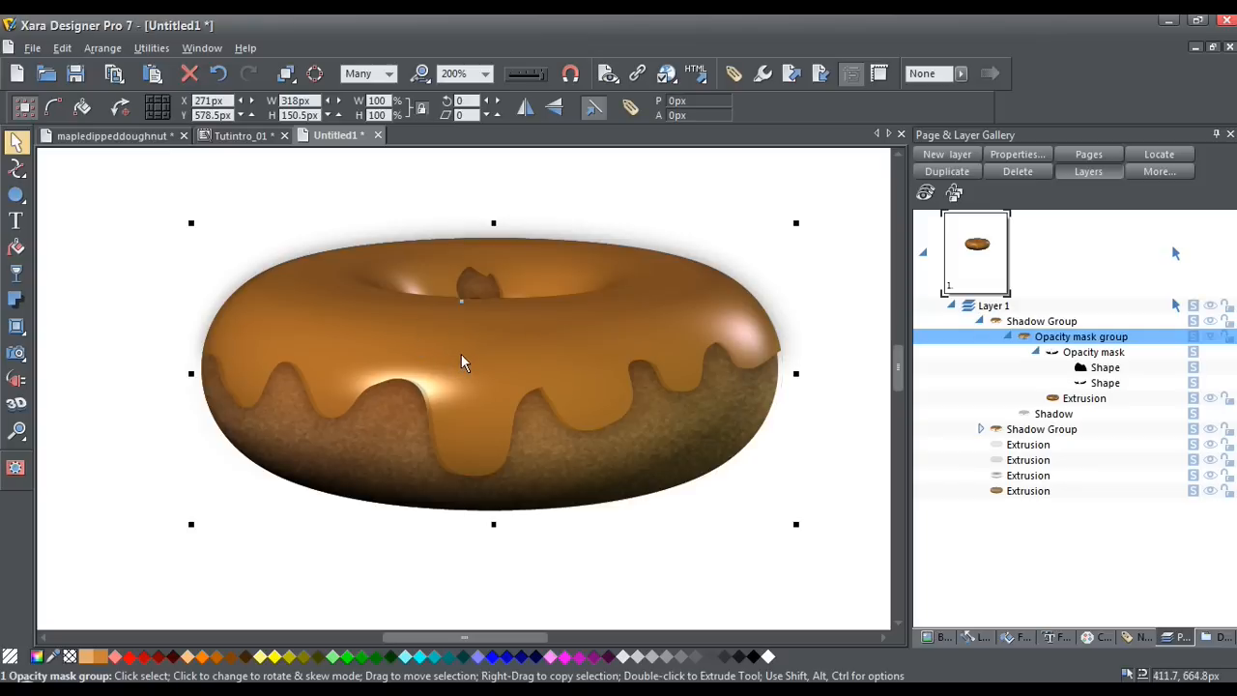
pyautogui.hotkey('ctrl', 'k')
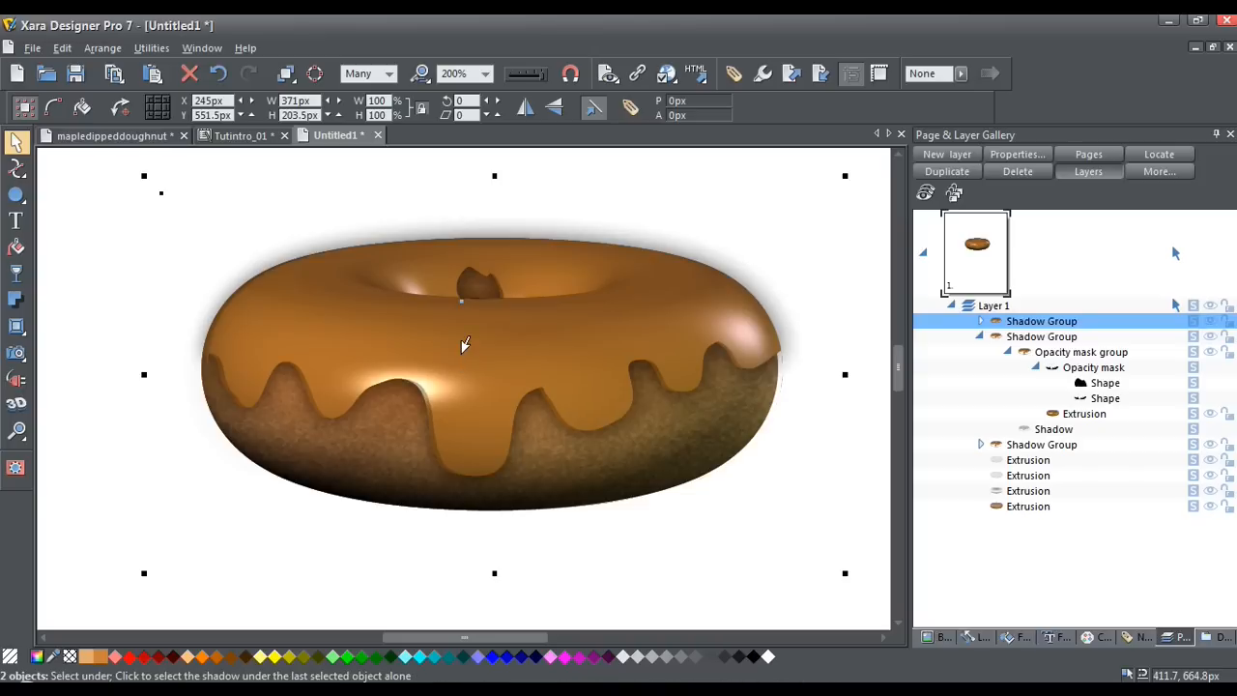
pyautogui.press('Left')
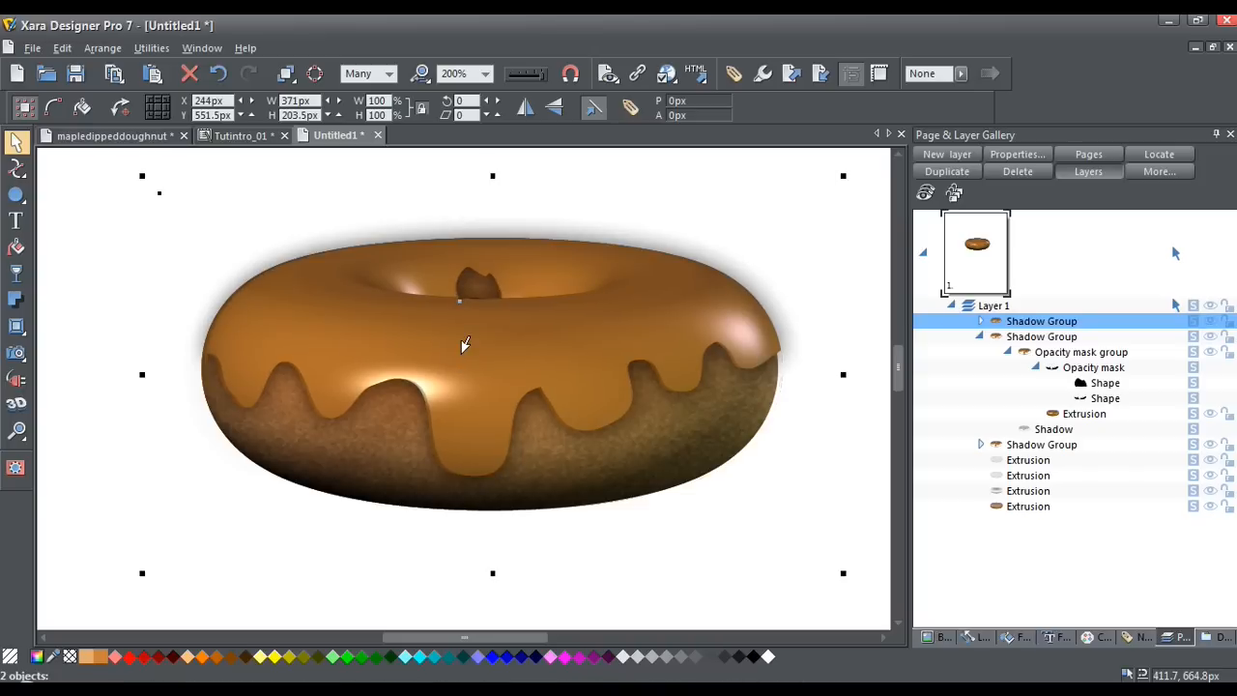
# Nudge the newest shadowed icing copy about 2 px to the left and 2.5 px up.
pyautogui.press('Left')
pyautogui.press('Left')
pyautogui.press('Left')
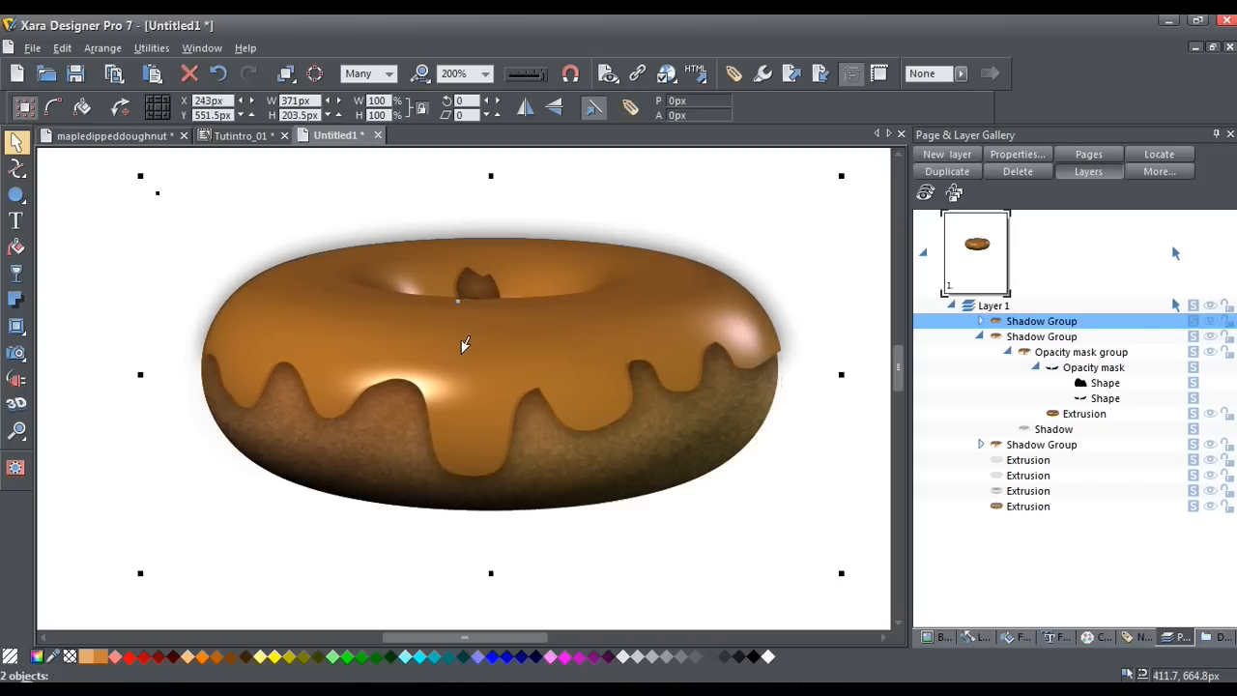
pyautogui.press('Left')
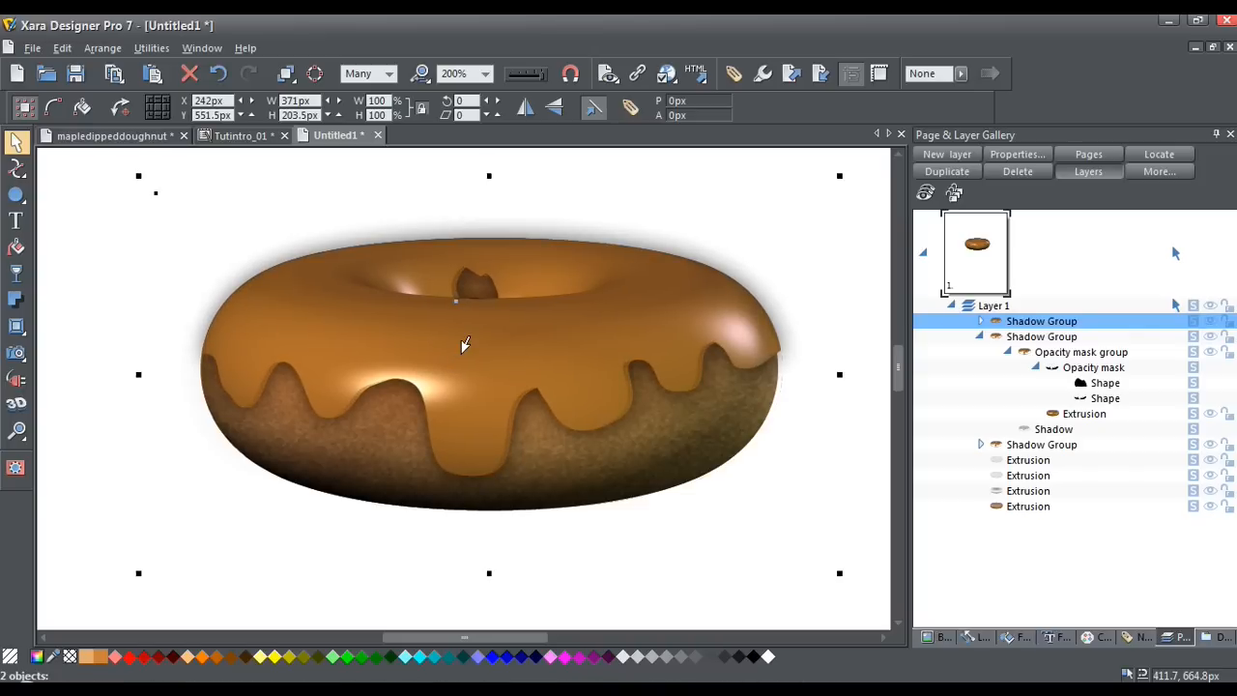
pyautogui.press('Up')
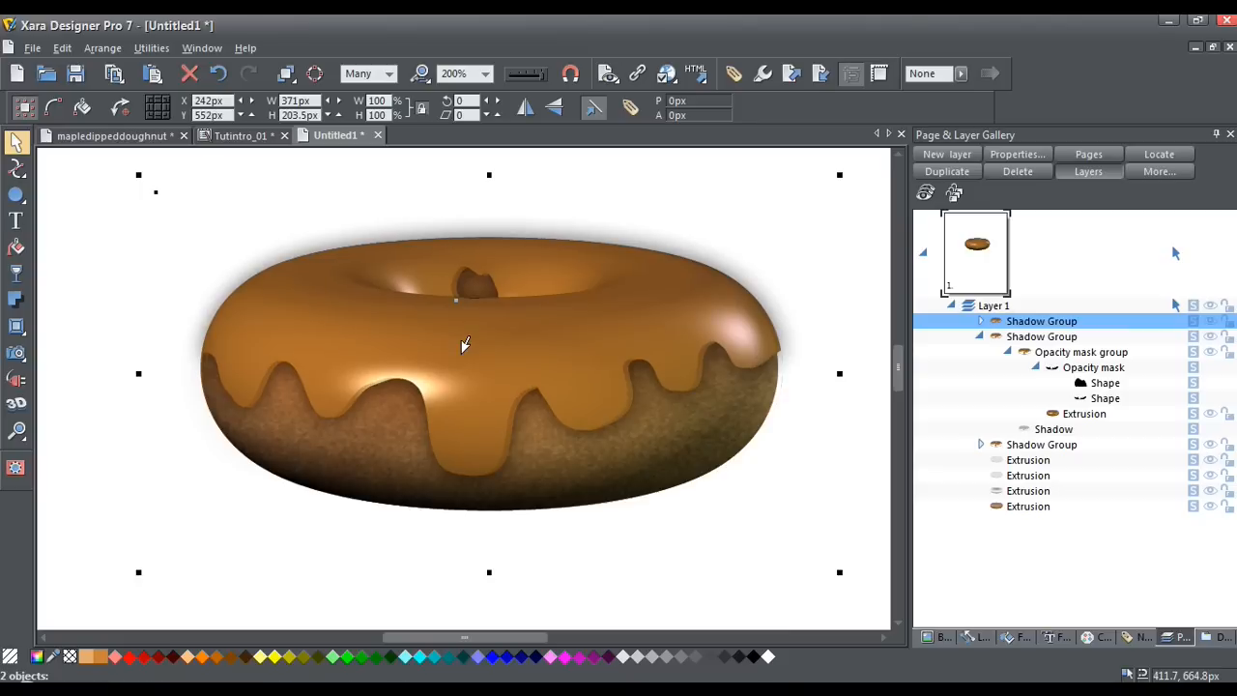
pyautogui.press('Up')
pyautogui.press('Up')
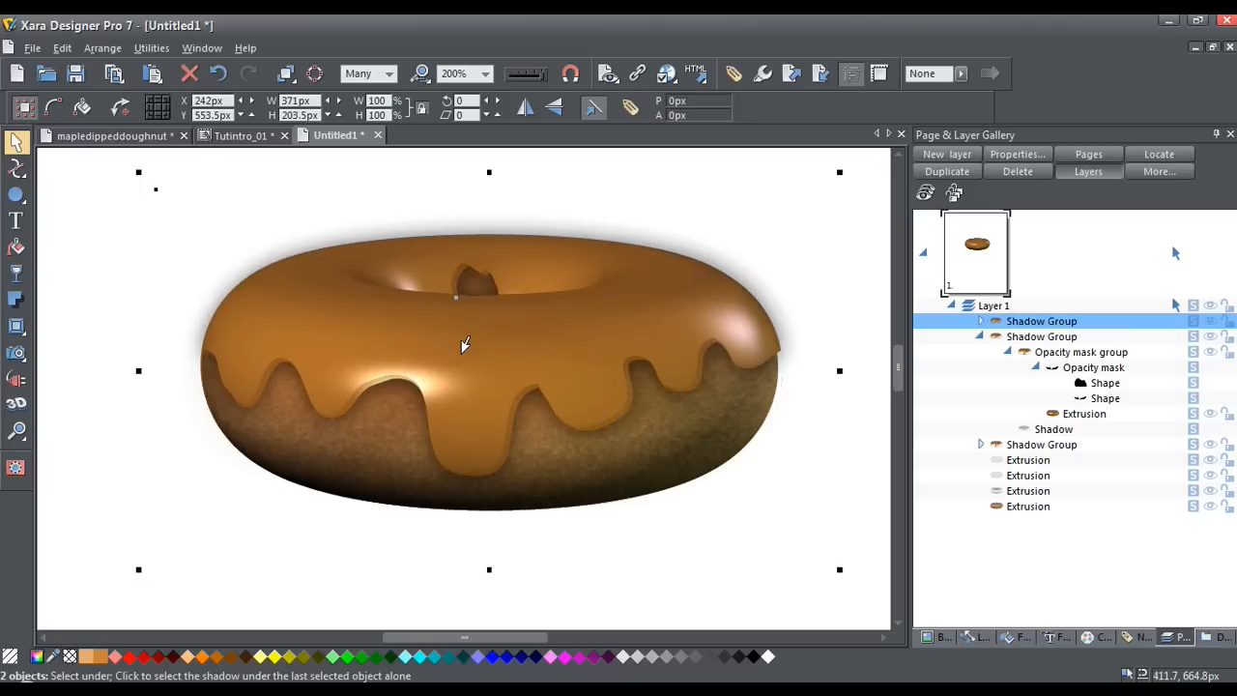
pyautogui.press('Up')
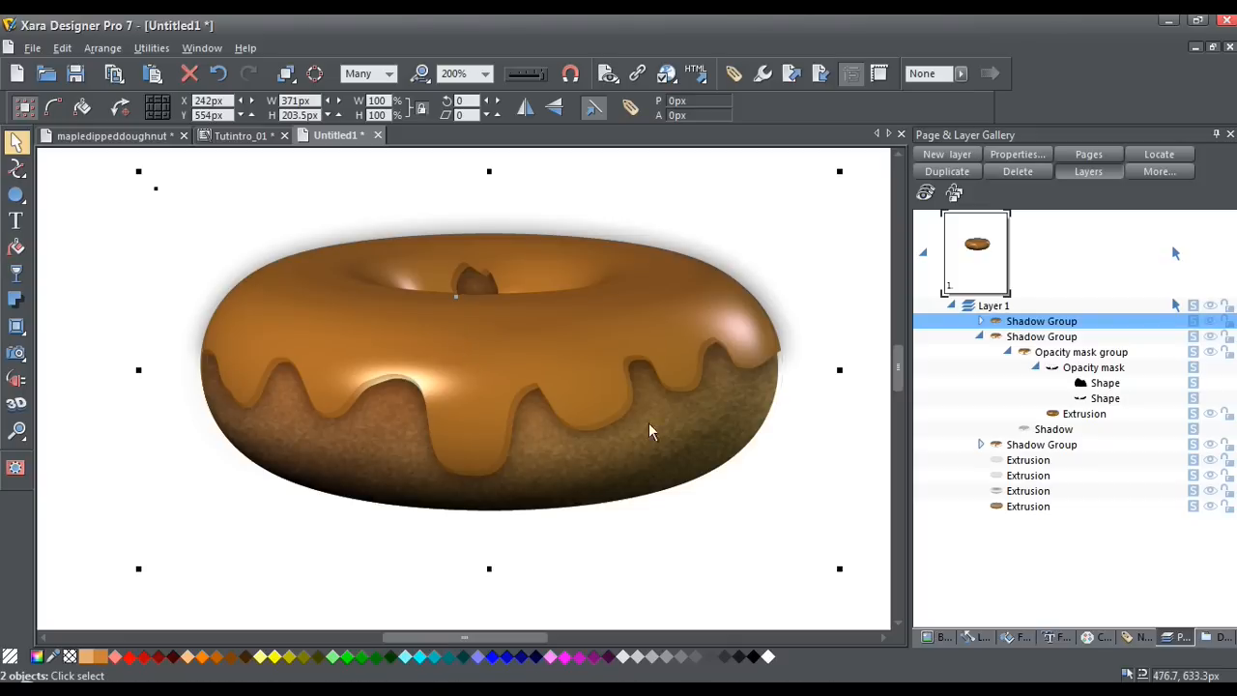
# Feather the large drip-edge shape inside the topmost shadow group's opacity mask by about 3 px.
pyautogui.click(1108, 400)
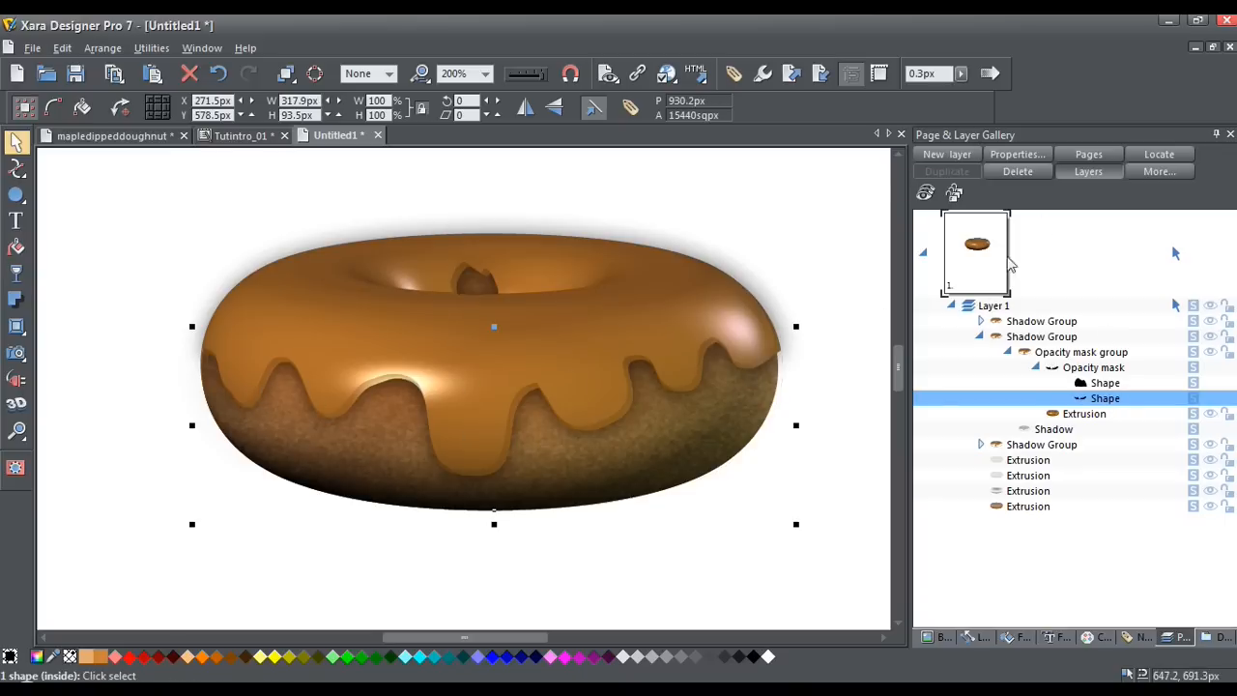
pyautogui.click(981, 336)
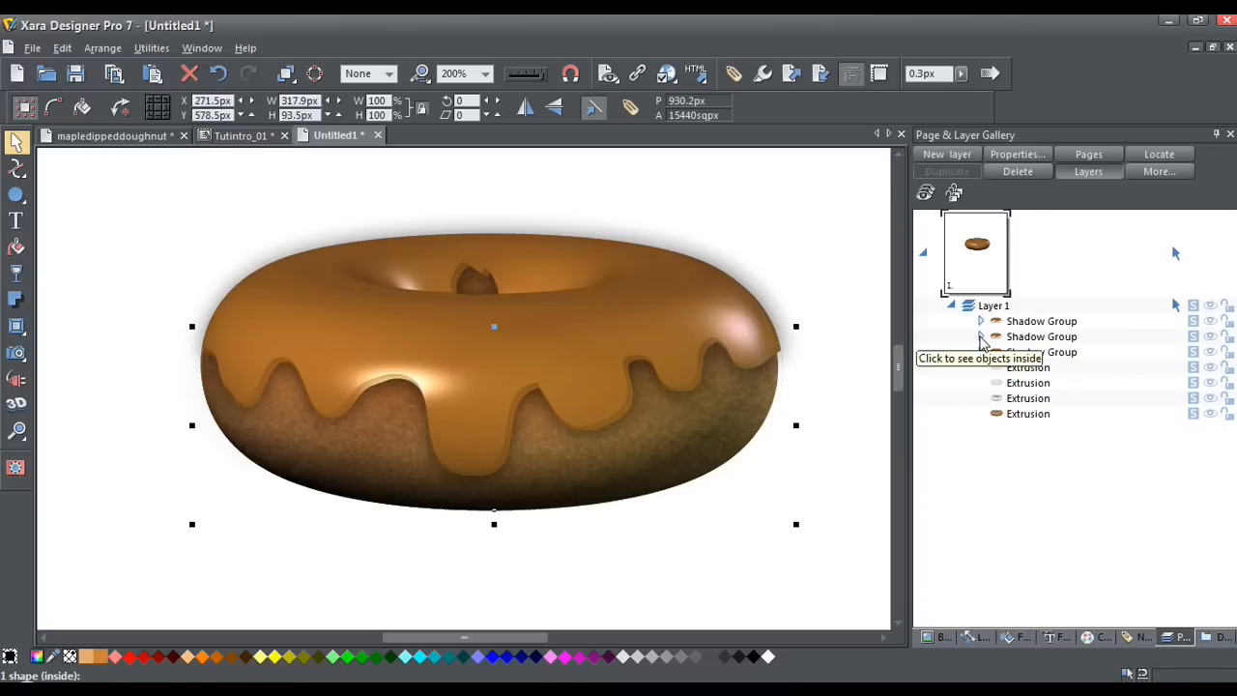
pyautogui.click(983, 321)
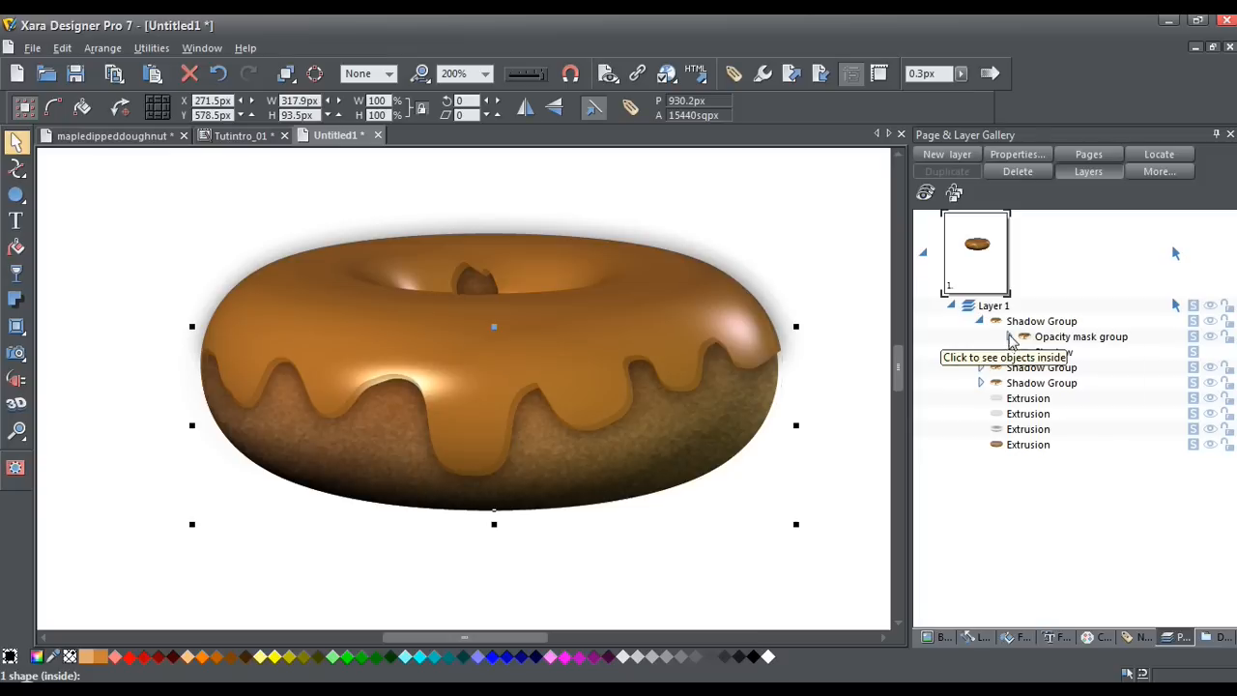
pyautogui.click(1009, 339)
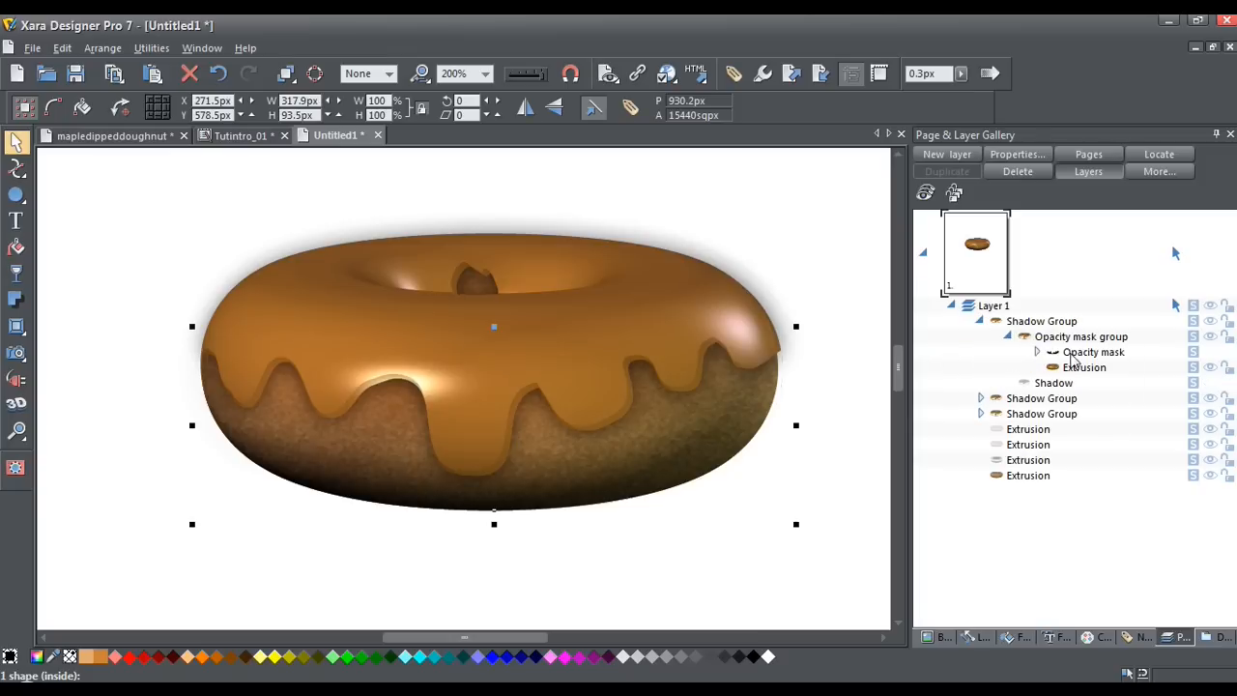
pyautogui.click(1037, 354)
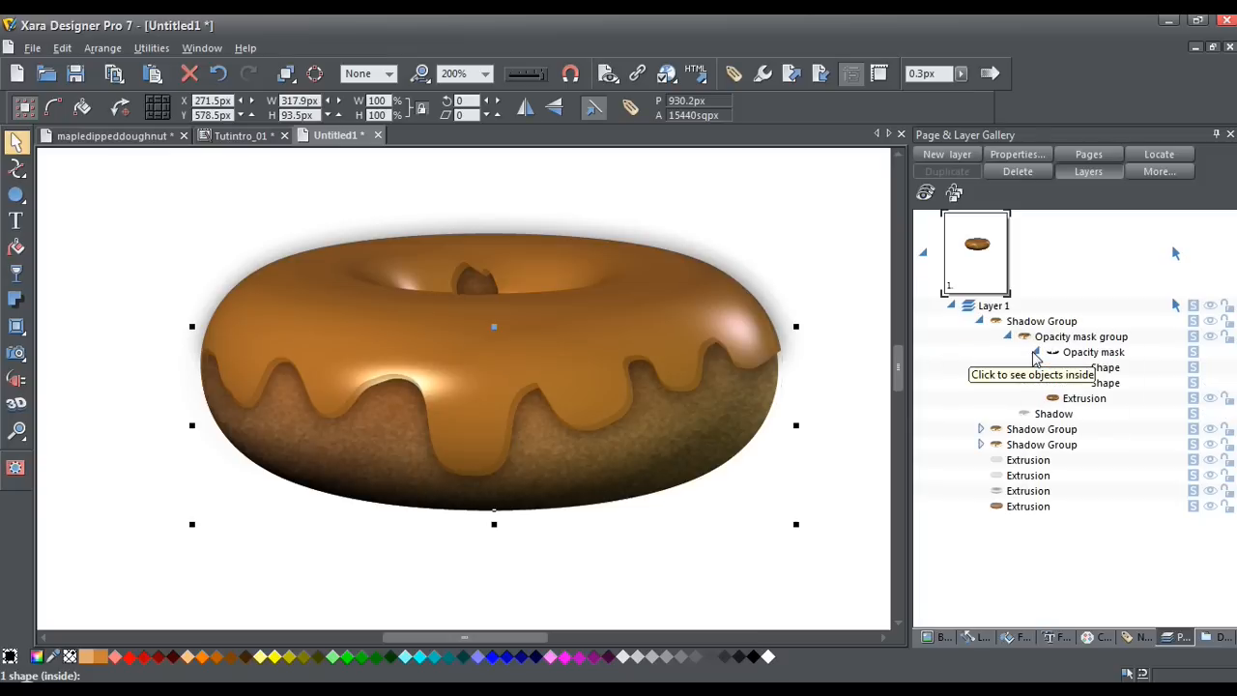
pyautogui.click(1107, 385)
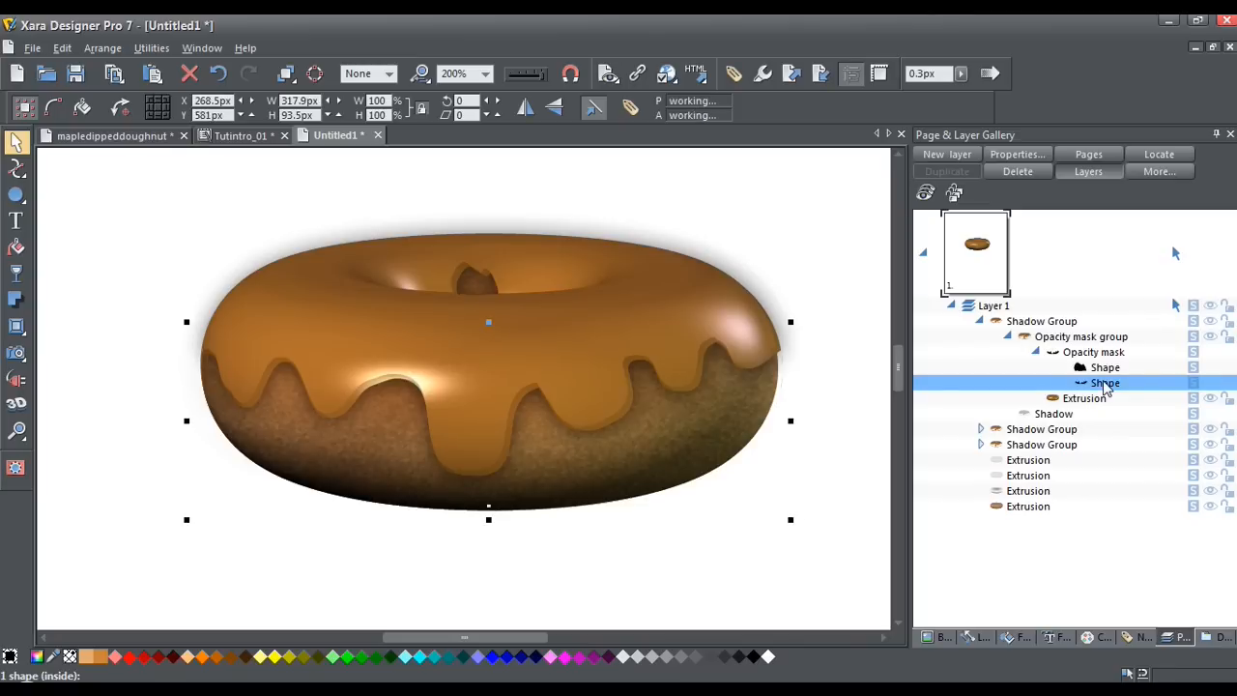
pyautogui.click(960, 74)
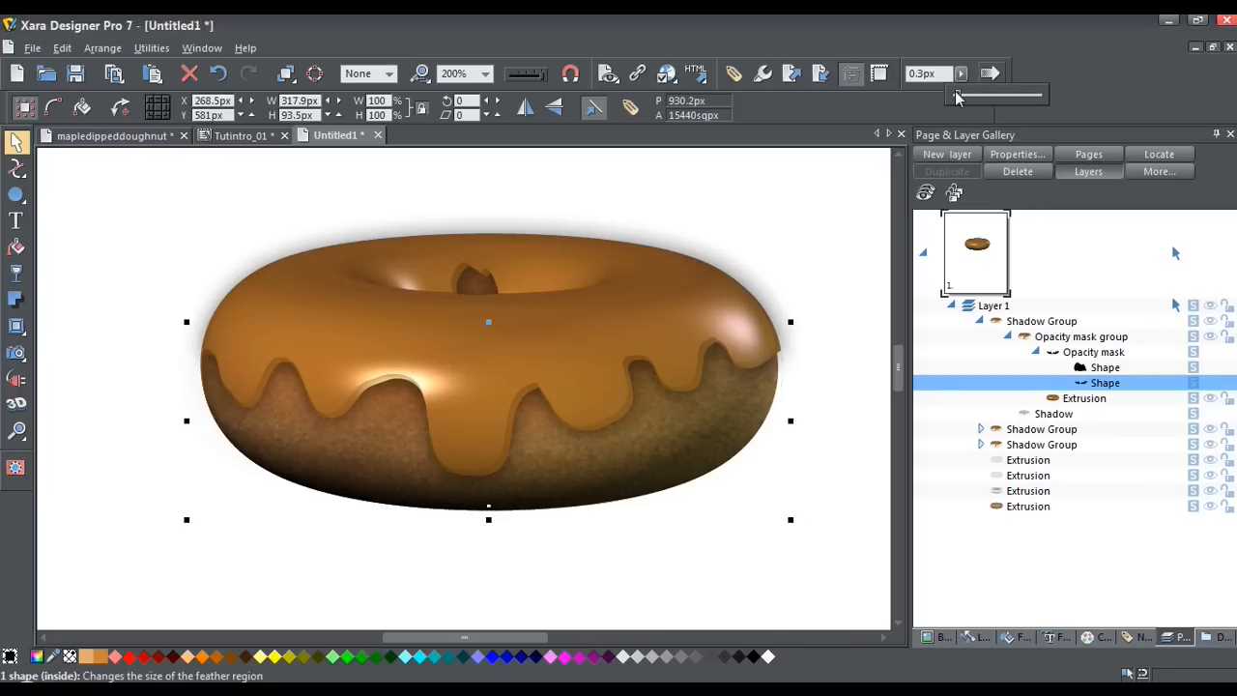
pyautogui.moveTo(957, 97); pyautogui.dragTo(972, 98)
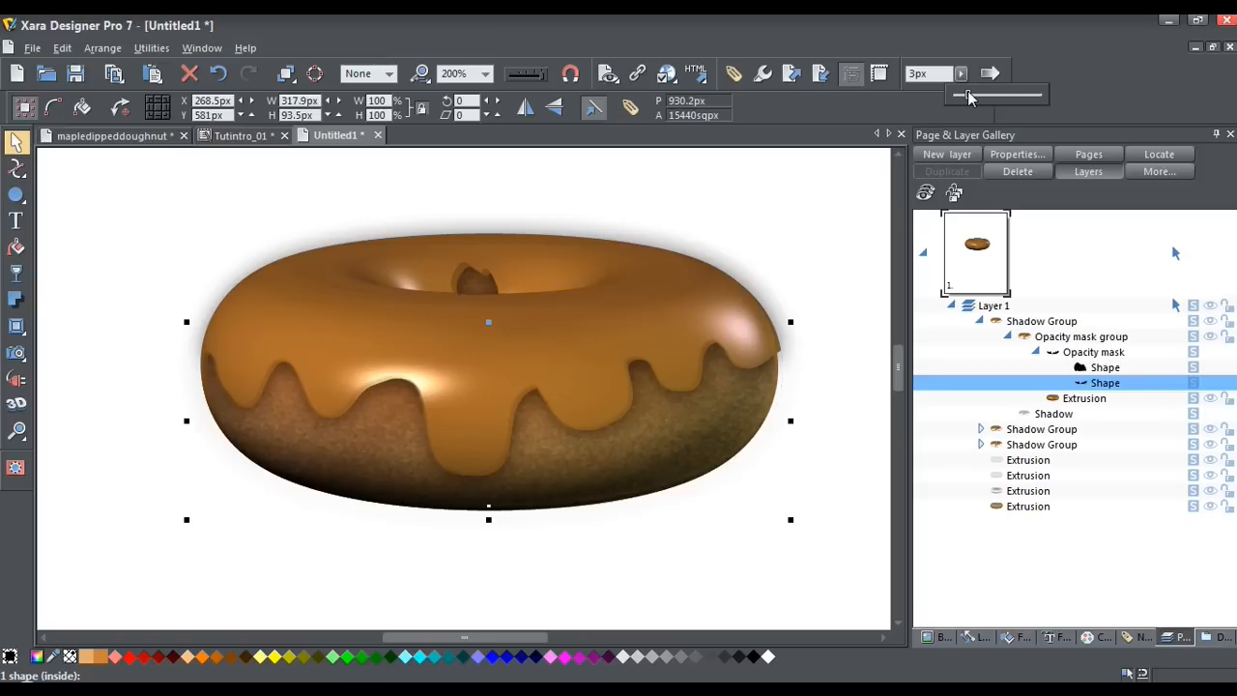
pyautogui.moveTo(969, 98); pyautogui.dragTo(969, 96)
# Feather the small hole shape inside the topmost icing's opacity mask by 3.3 px.
pyautogui.click(1101, 372)
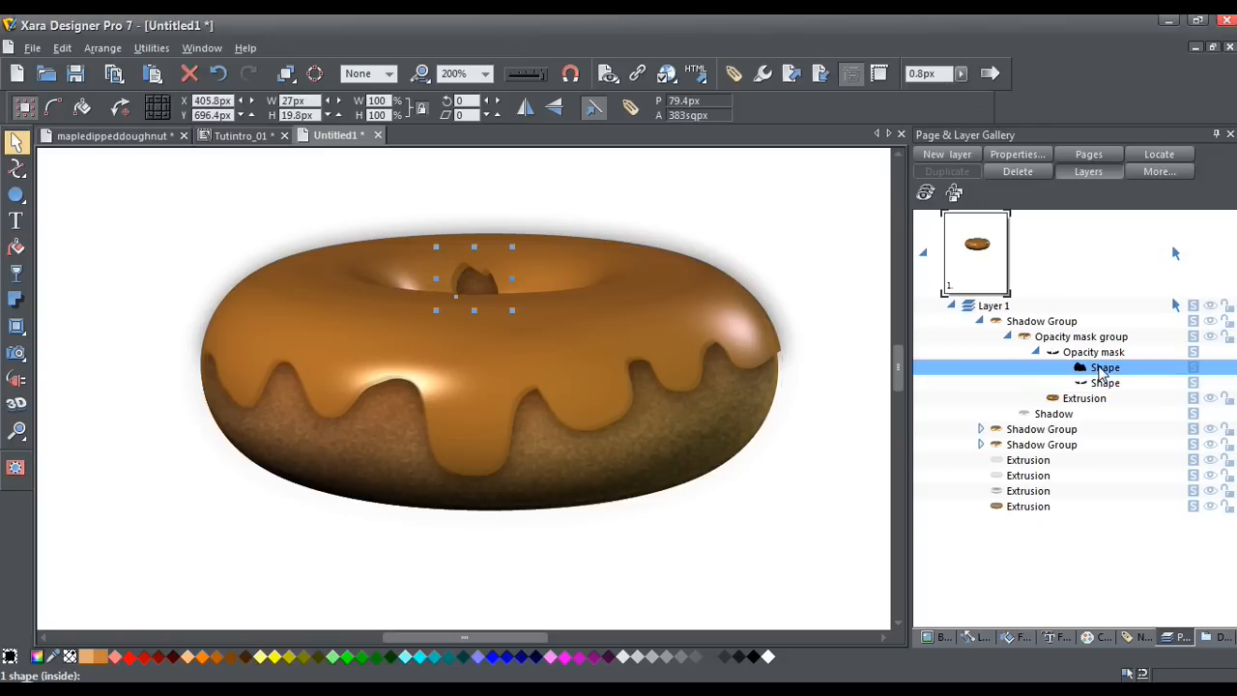
pyautogui.click(961, 75)
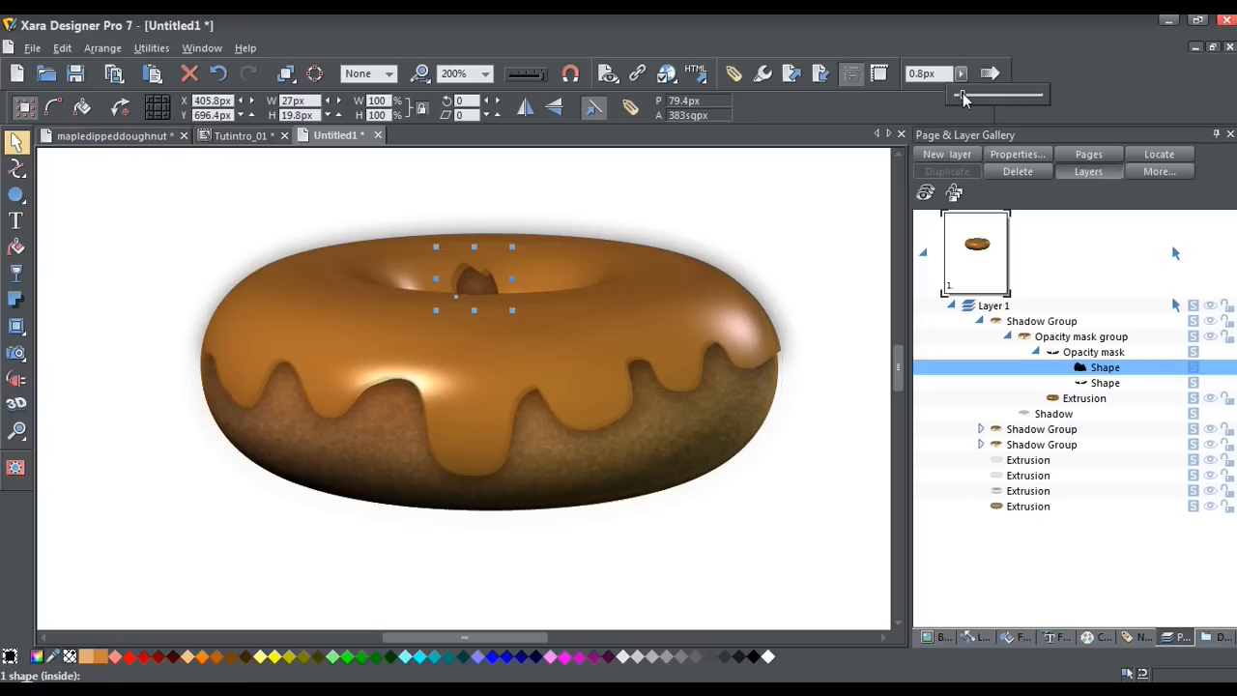
pyautogui.moveTo(962, 92); pyautogui.dragTo(971, 90)
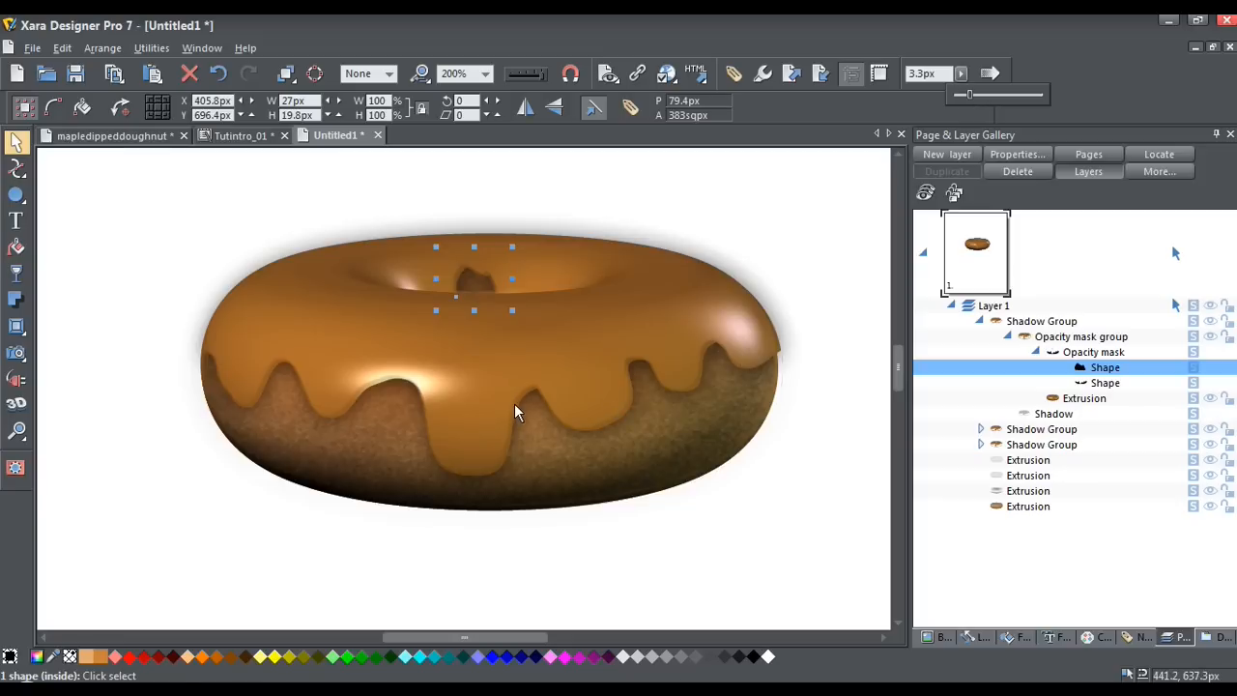
# Set the topmost icing copy's shadow to 53% transparency and 27.6 px blur.
pyautogui.click(474, 385)
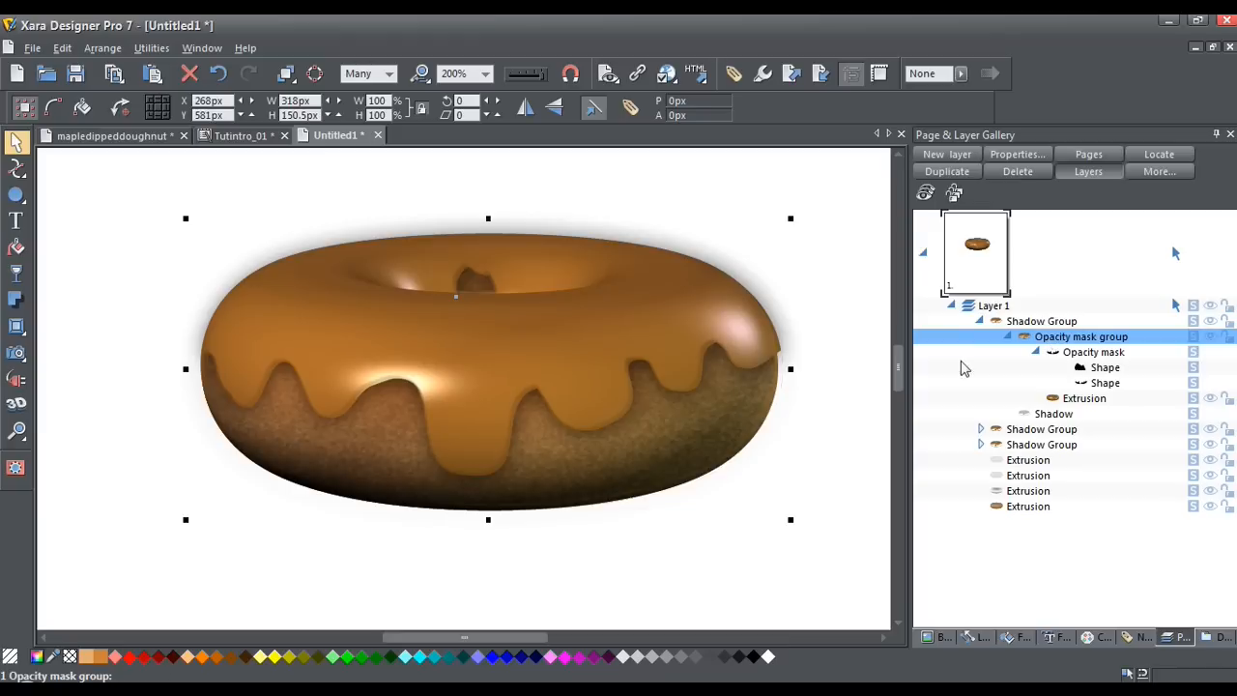
pyautogui.click(14, 300)
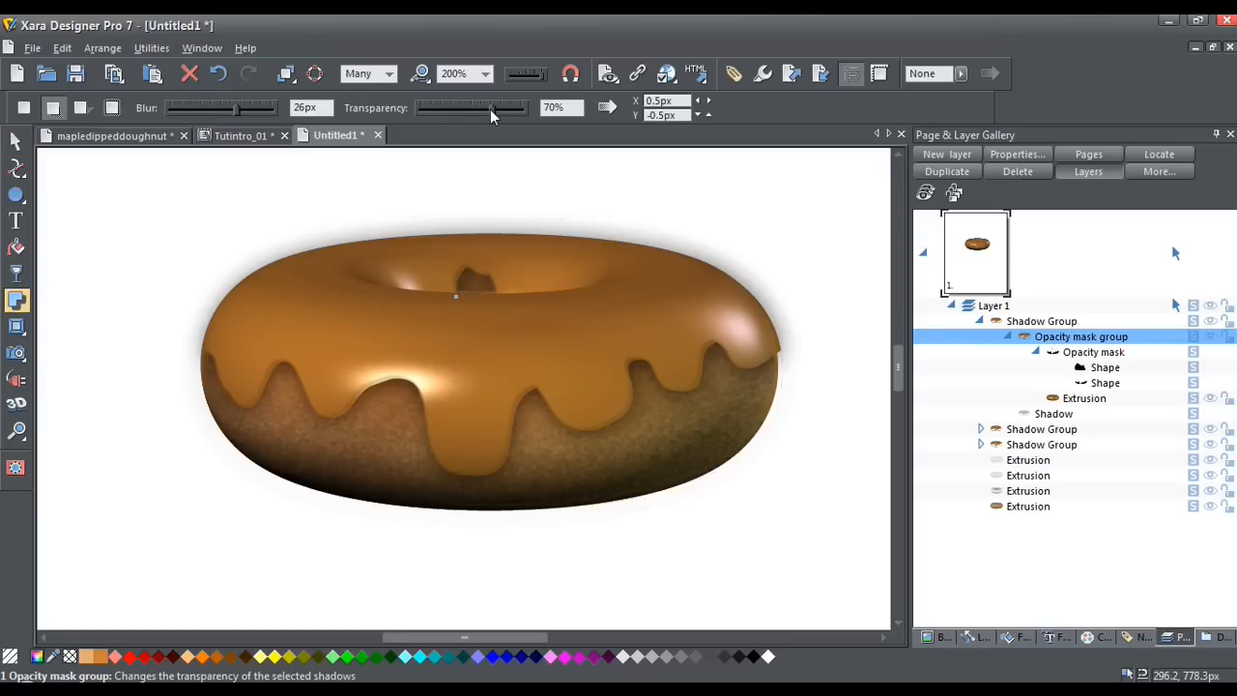
pyautogui.moveTo(491, 109); pyautogui.dragTo(491, 109)
pyautogui.moveTo(480, 107); pyautogui.dragTo(474, 101)
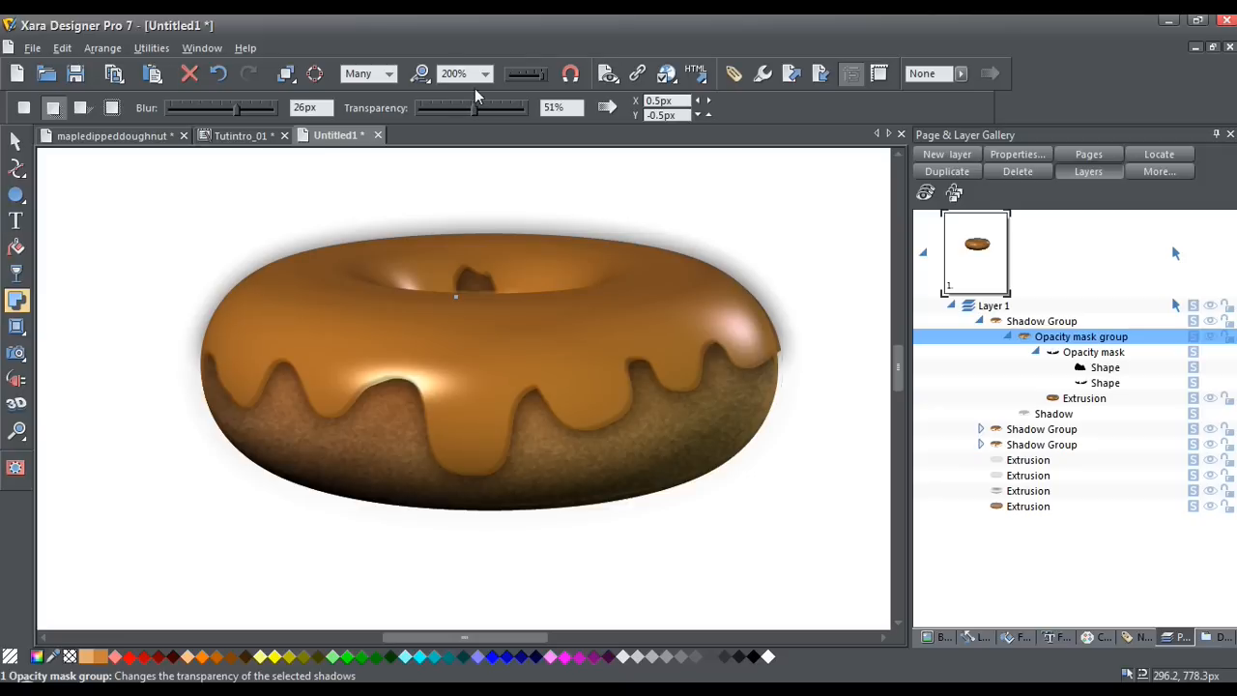
pyautogui.moveTo(474, 89); pyautogui.dragTo(475, 89)
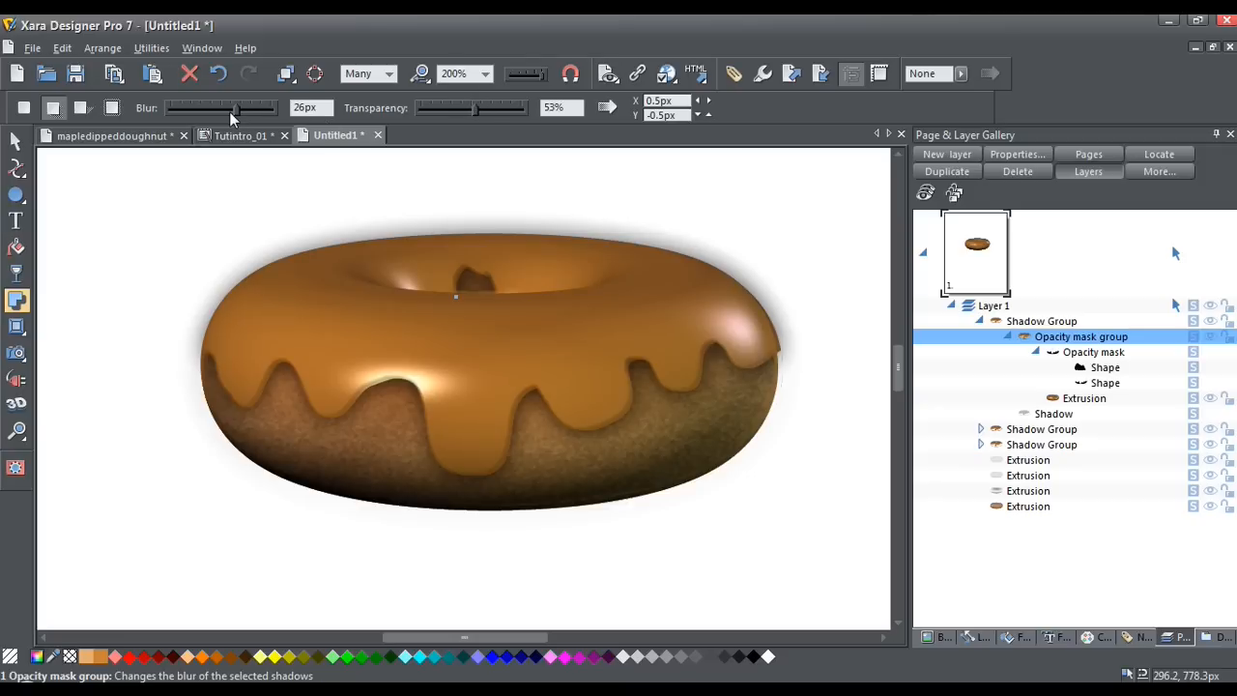
pyautogui.moveTo(239, 112)
pyautogui.mouseDown()
pyautogui.moveTo(269, 107)
pyautogui.moveTo(242, 97)
pyautogui.mouseUp()
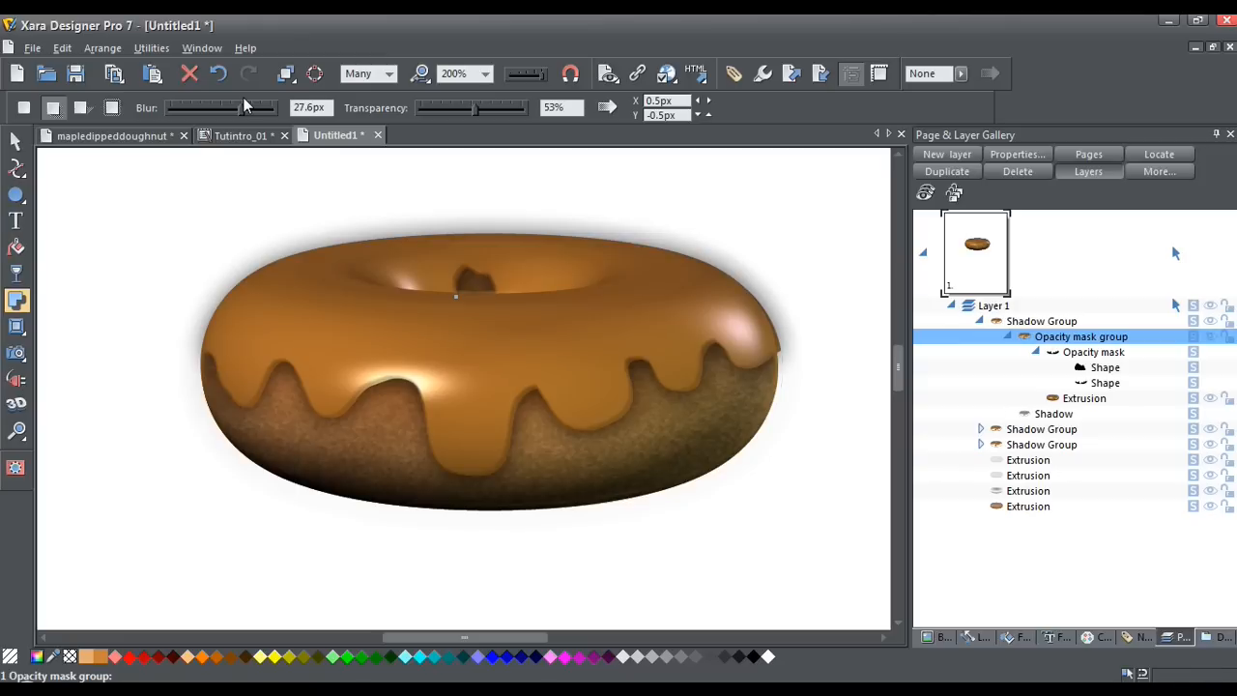
# Reduce the shadow blur of the lowest icing shadow group to 6.8 px and clear the selection.
pyautogui.click(1023, 447)
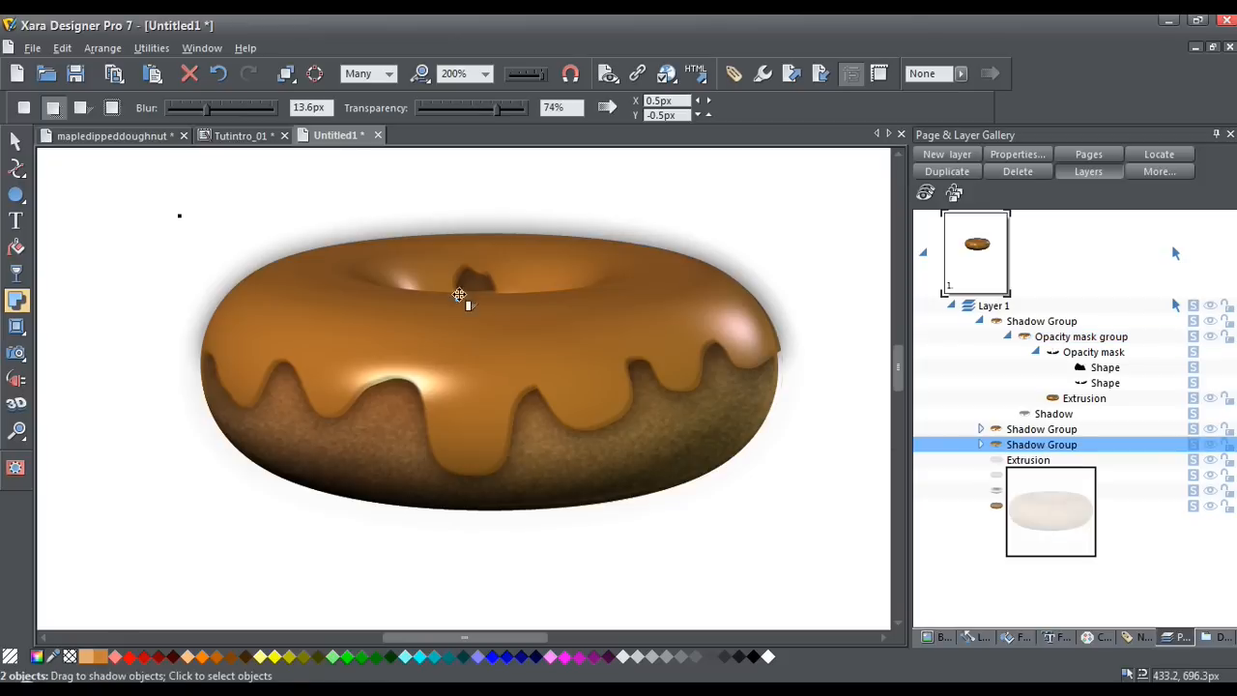
pyautogui.moveTo(206, 108); pyautogui.dragTo(188, 108)
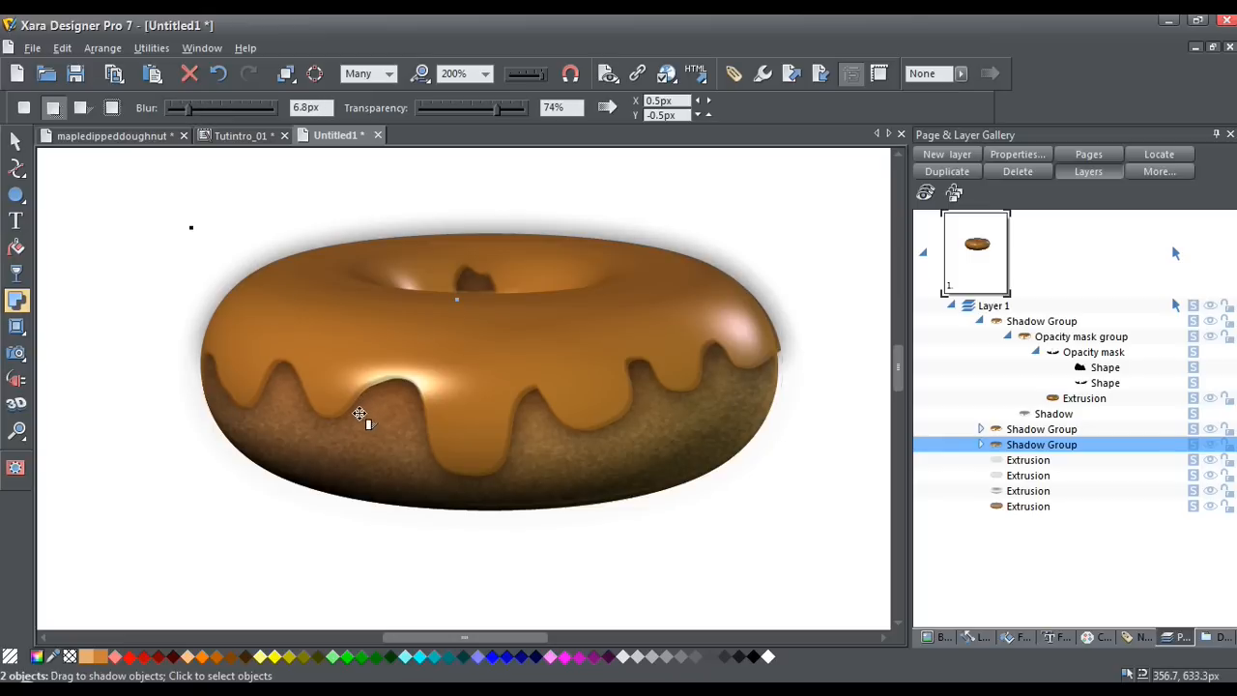
pyautogui.press('Escape')
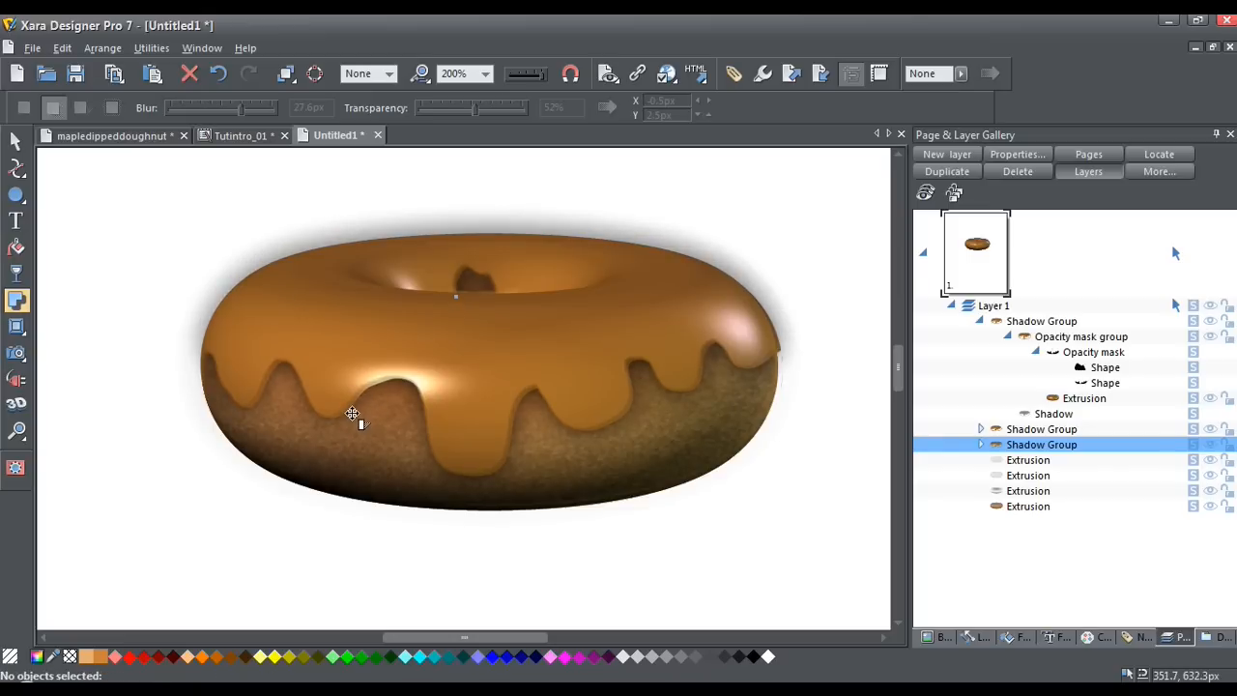
# Reposition the topmost icing copy's wall shadow to an offset of X -1.5 px and Y 2.5 px.
pyautogui.click(351, 414)
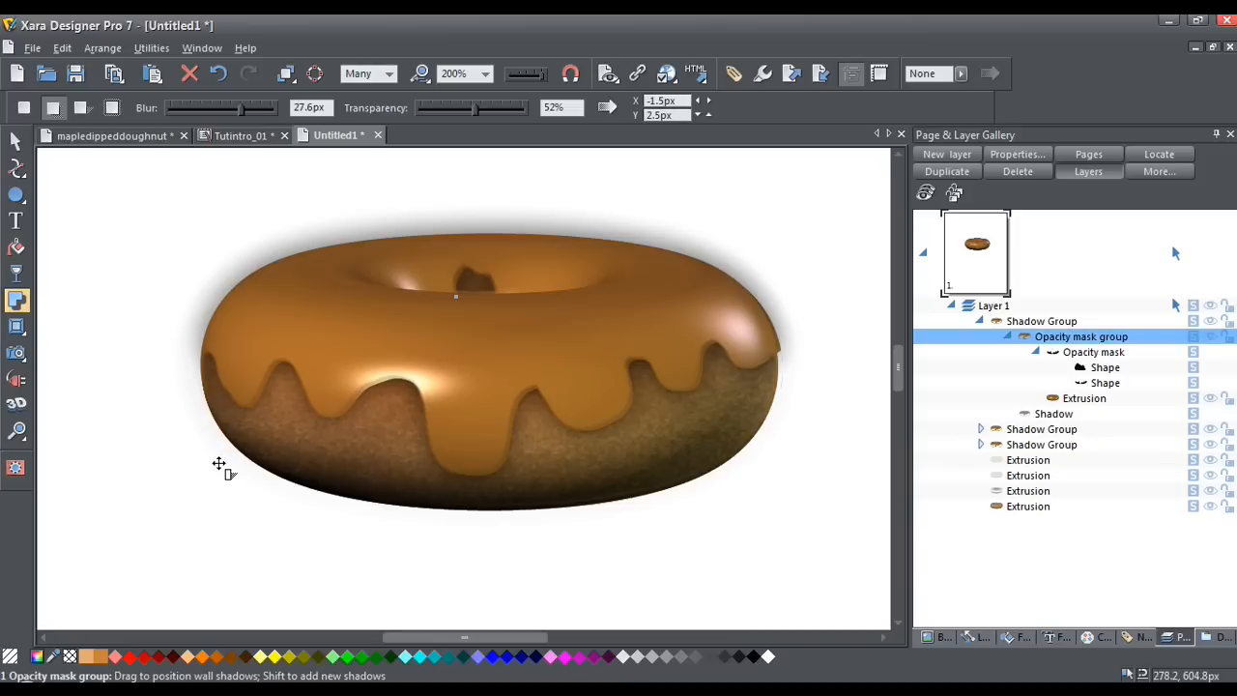
pyautogui.scroll(-1, 222, 462)
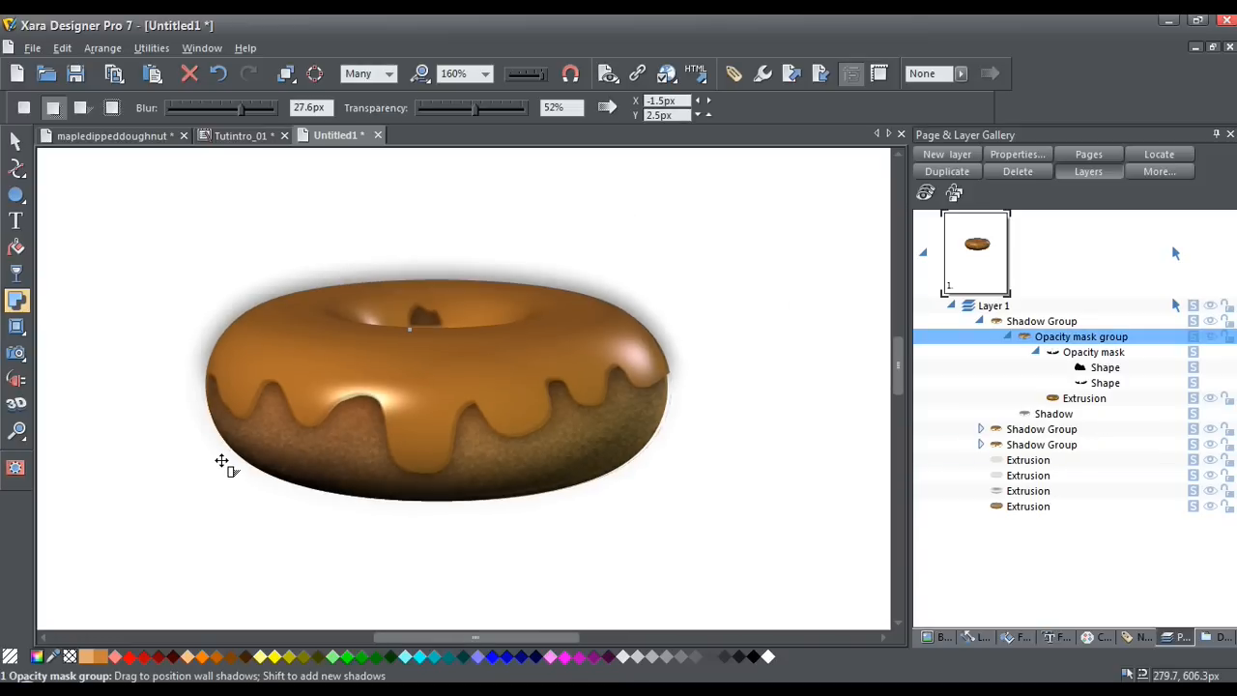
pyautogui.scroll(-1, 222, 462)
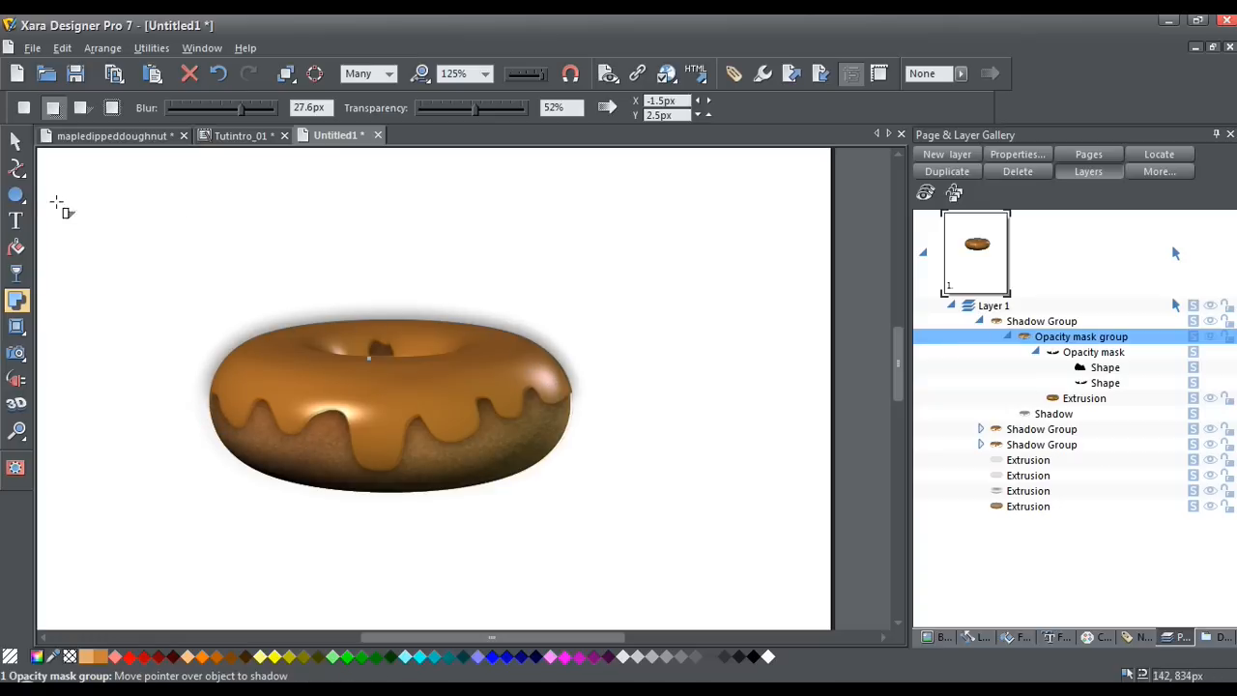
# Select all the doughnut and icing objects on Layer 1 and combine them into one clipped group.
pyautogui.click(16, 141)
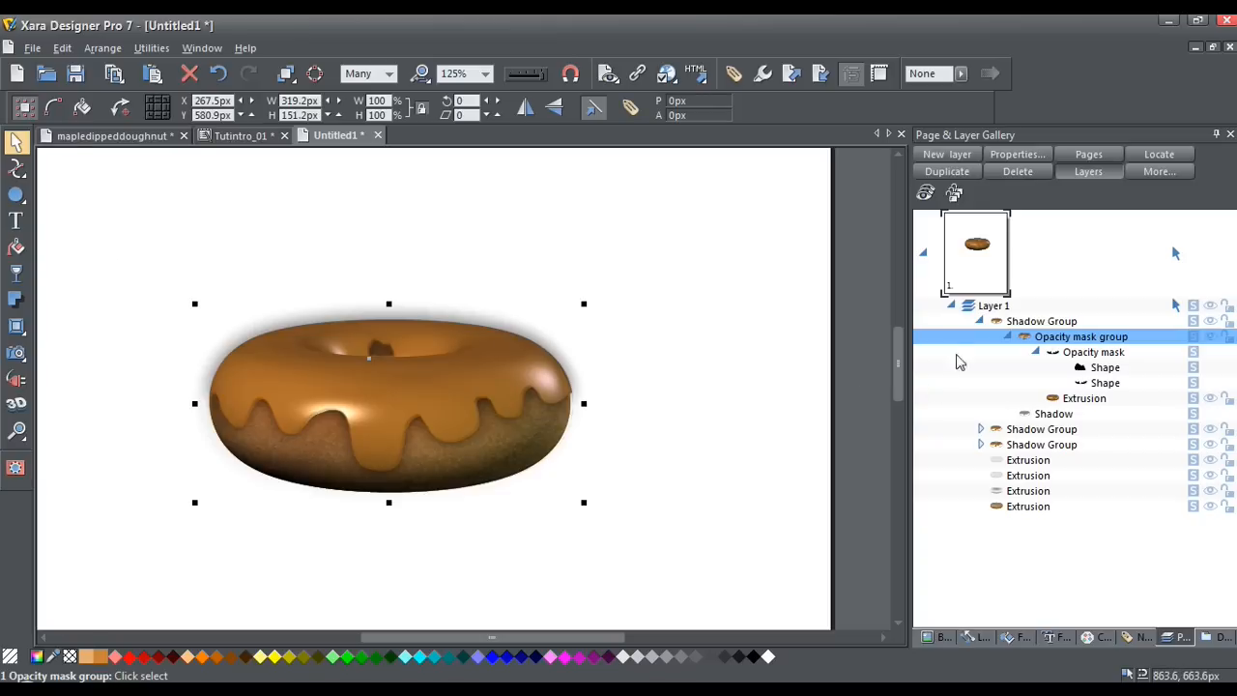
pyautogui.click(980, 321)
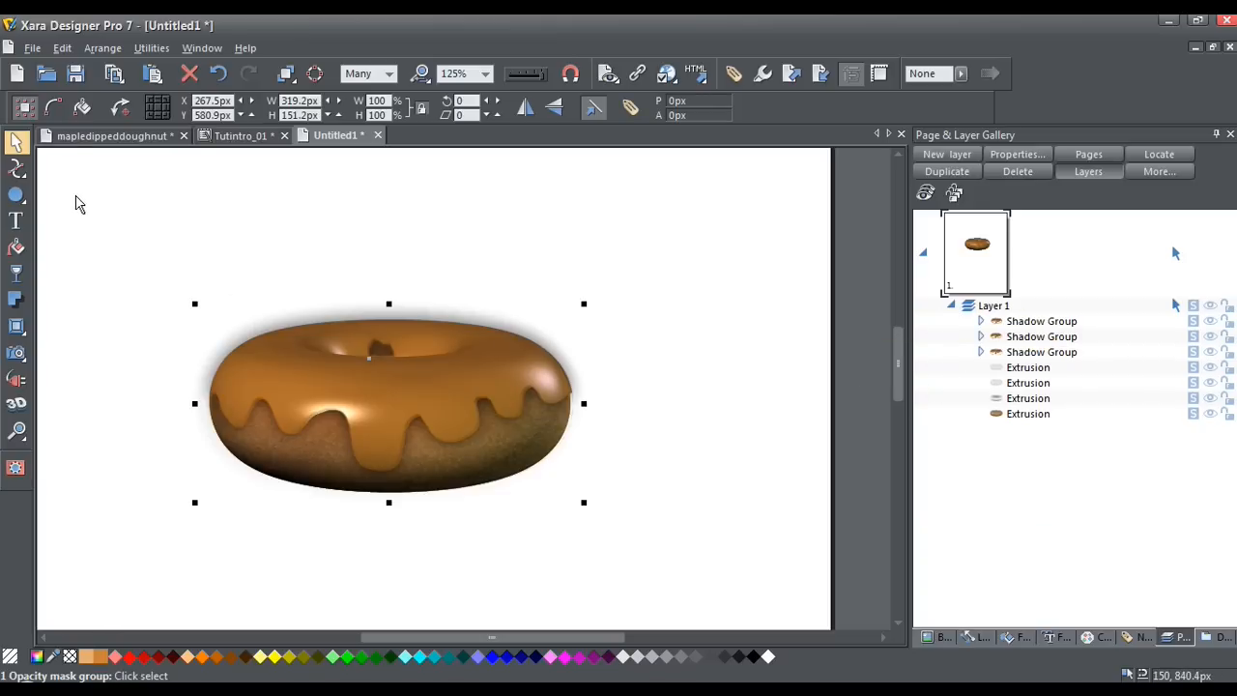
pyautogui.hotkey('ctrl', 'a')
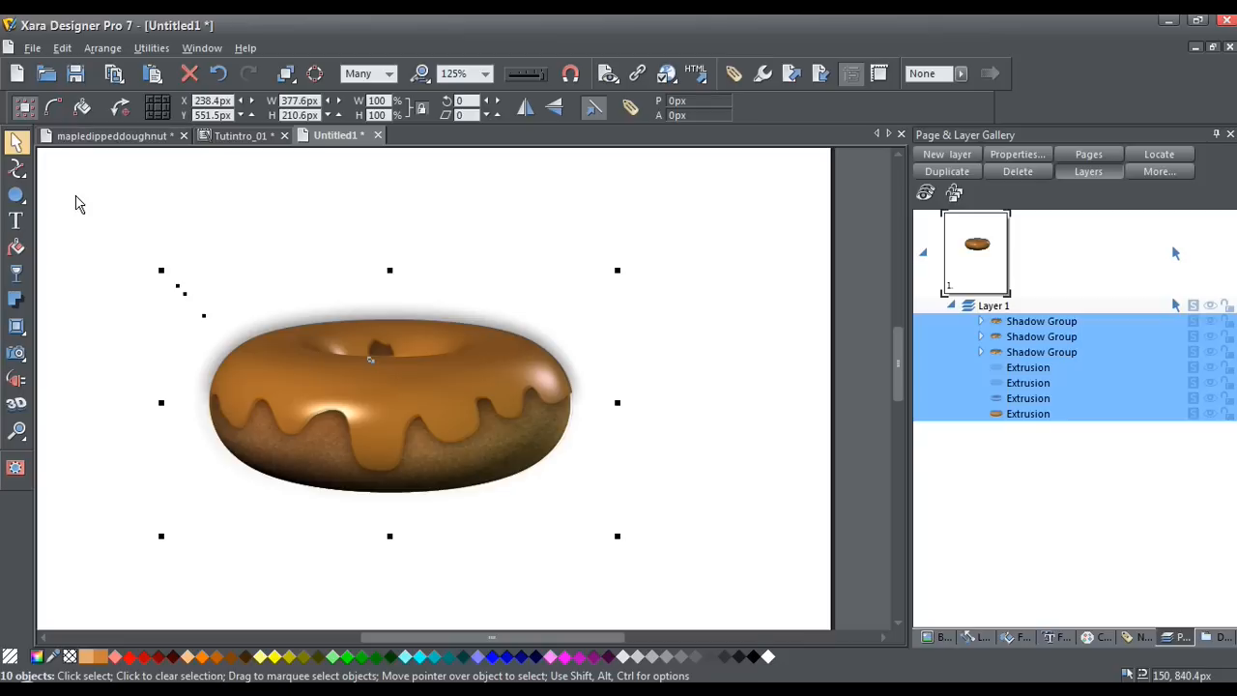
pyautogui.press('q')
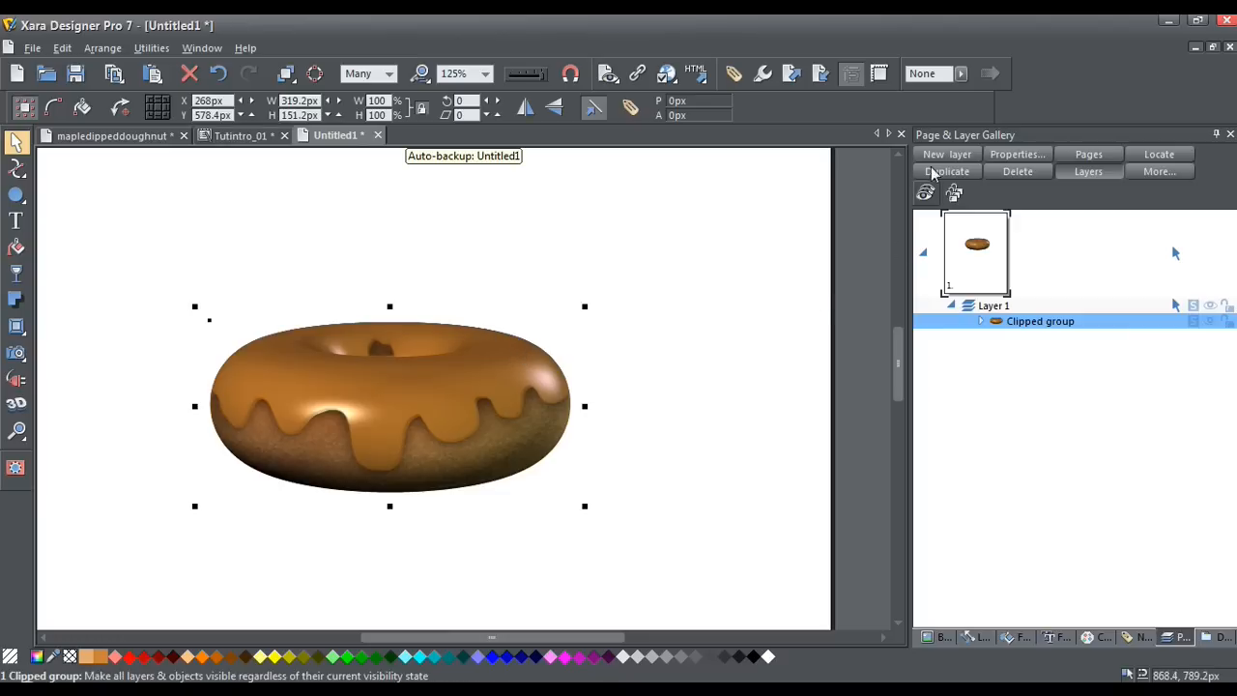
# Feather the clipped doughnut group by 0.1 px.
pyautogui.click(962, 75)
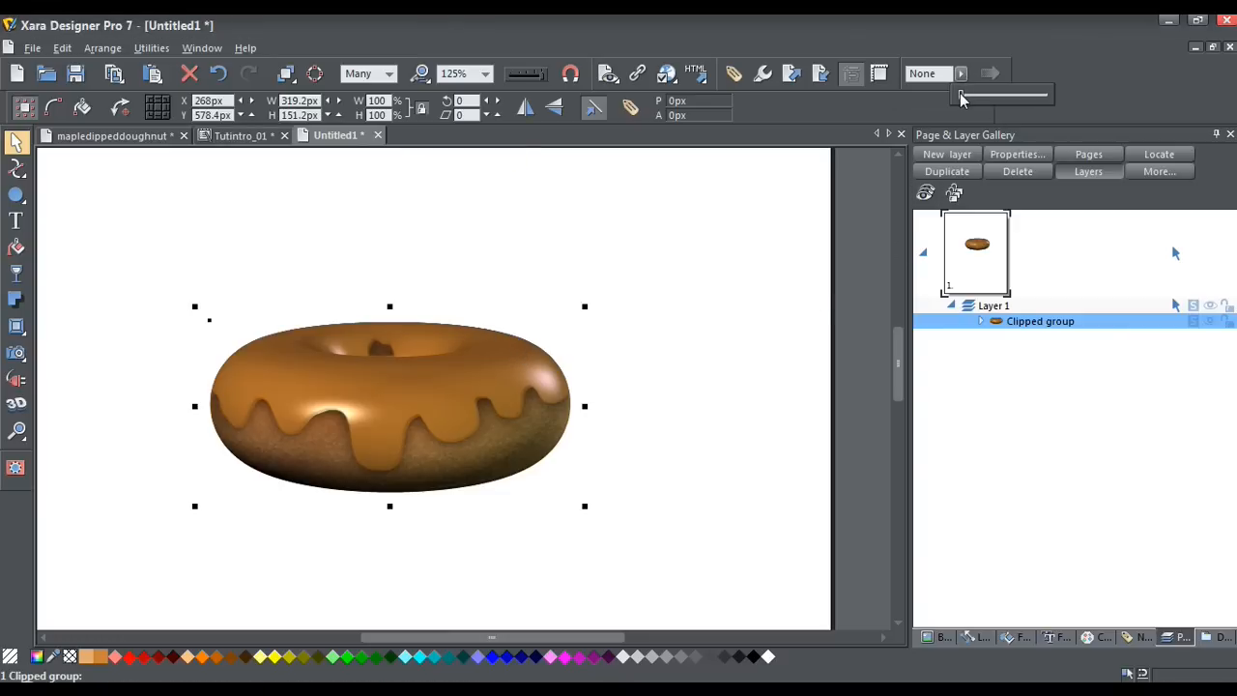
pyautogui.moveTo(961, 100); pyautogui.dragTo(965, 100)
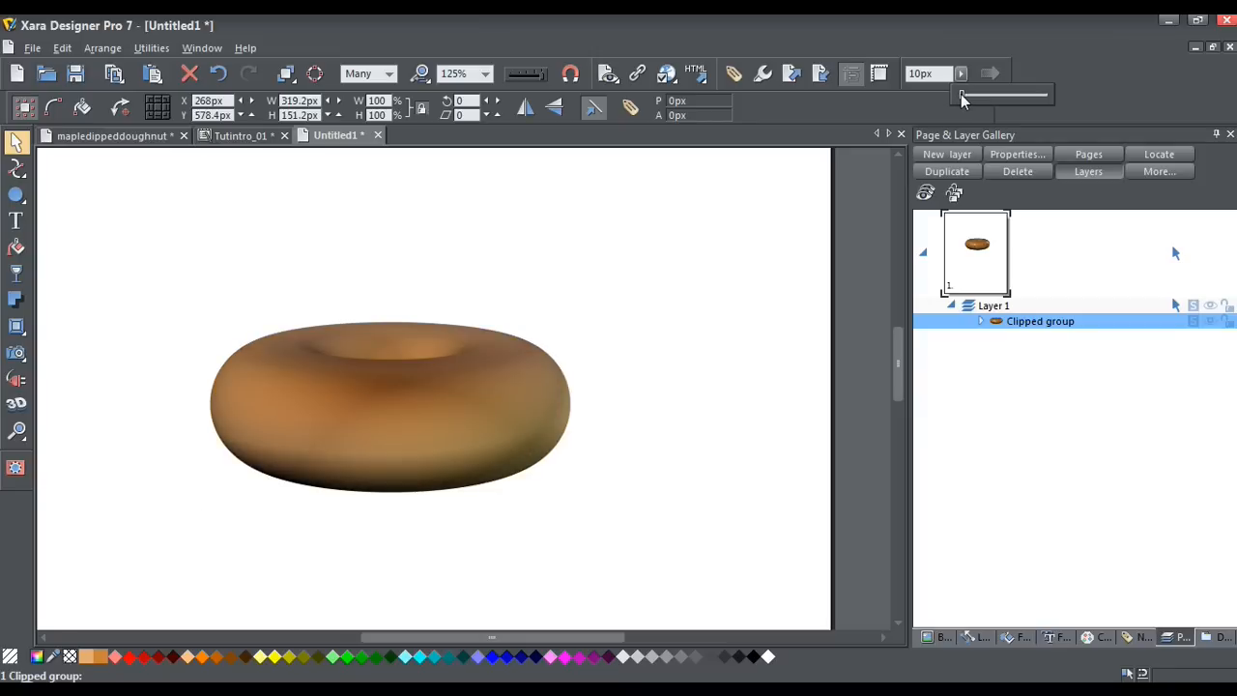
pyautogui.moveTo(960, 93); pyautogui.dragTo(960, 94)
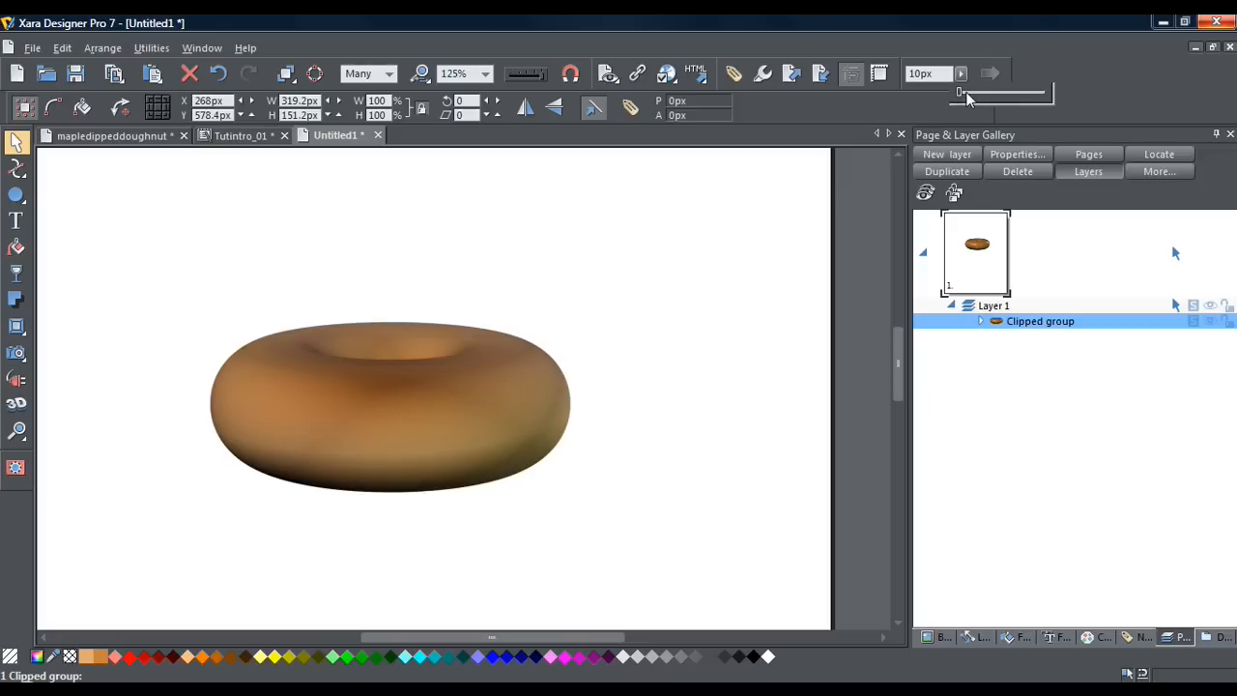
pyautogui.click(967, 93)
pyautogui.click(967, 94)
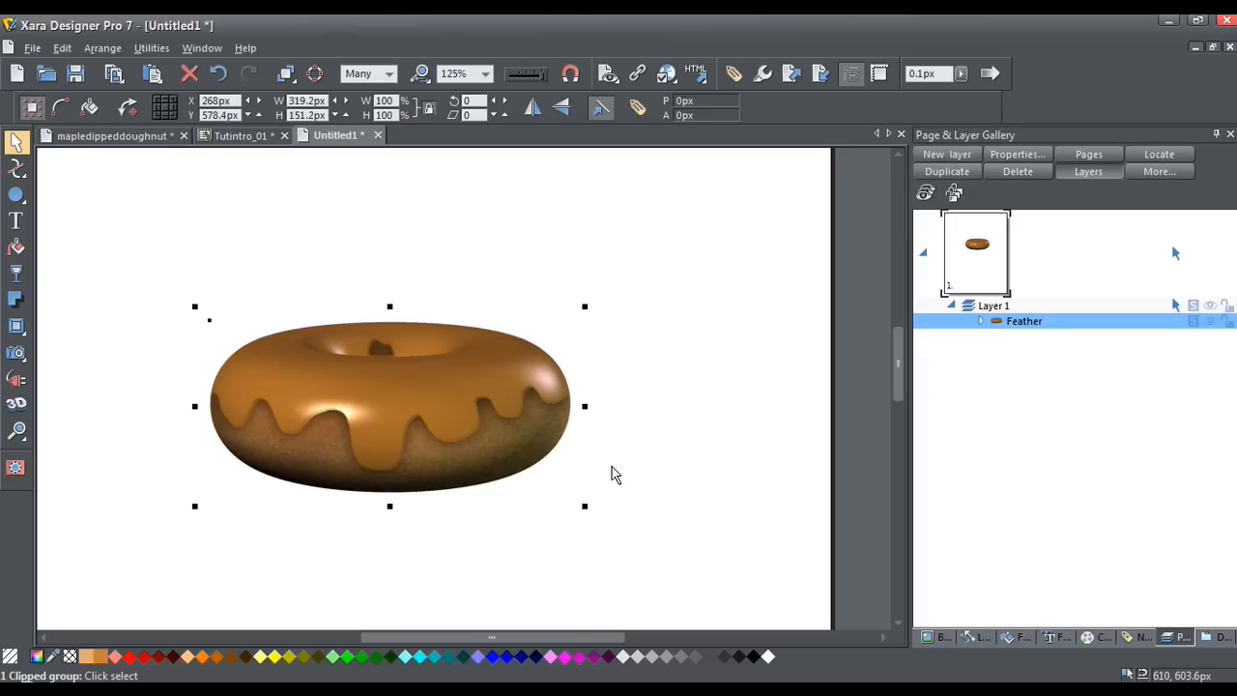
# Draw a wide black ellipse about 298 px by 96 px in the empty area above the doughnut.
pyautogui.click(654, 470)
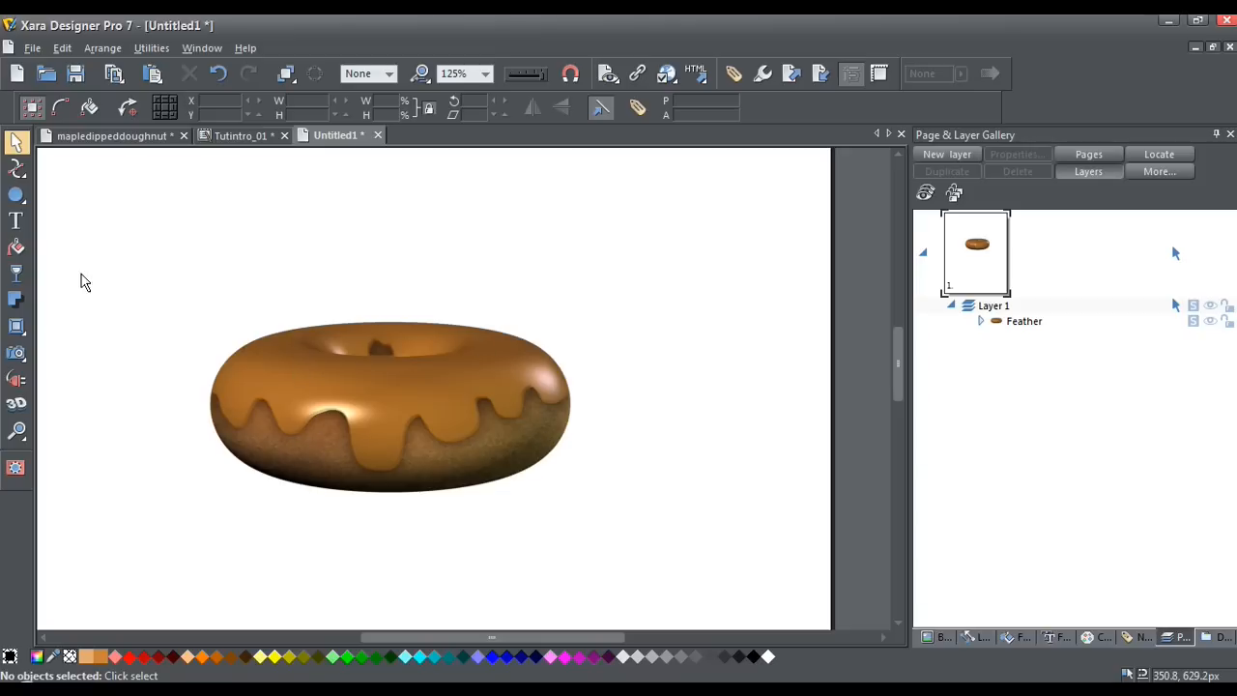
pyautogui.click(17, 197)
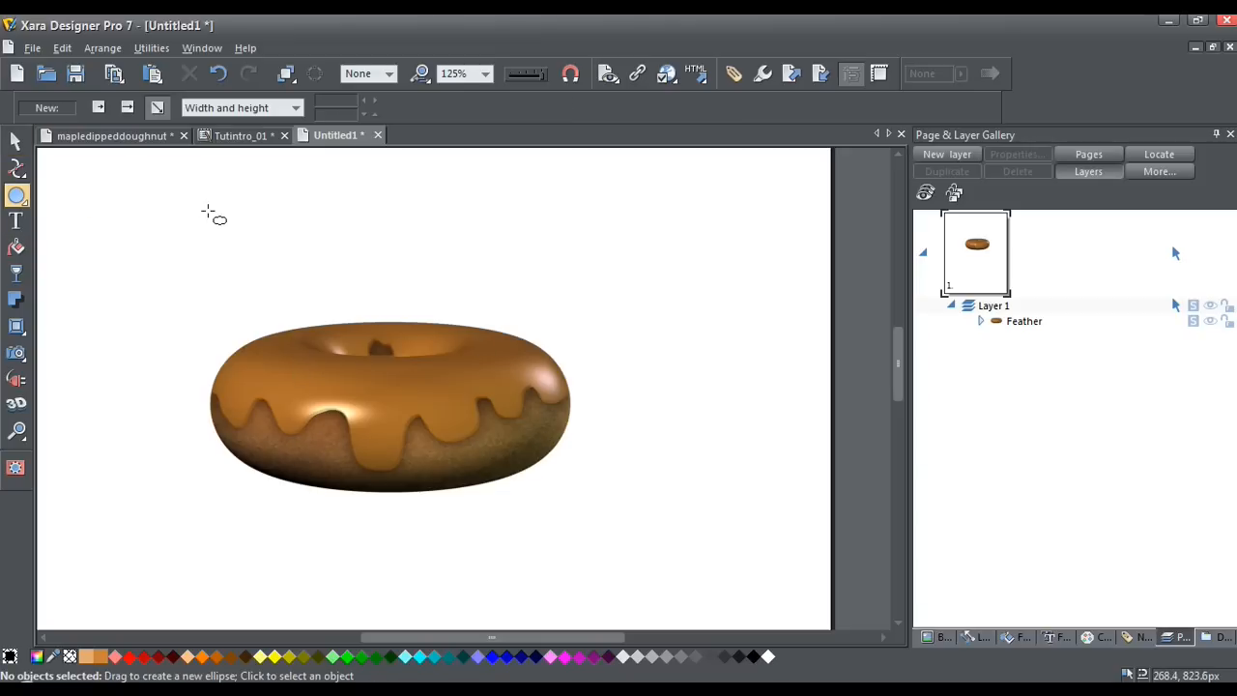
pyautogui.moveTo(207, 199); pyautogui.dragTo(546, 309)
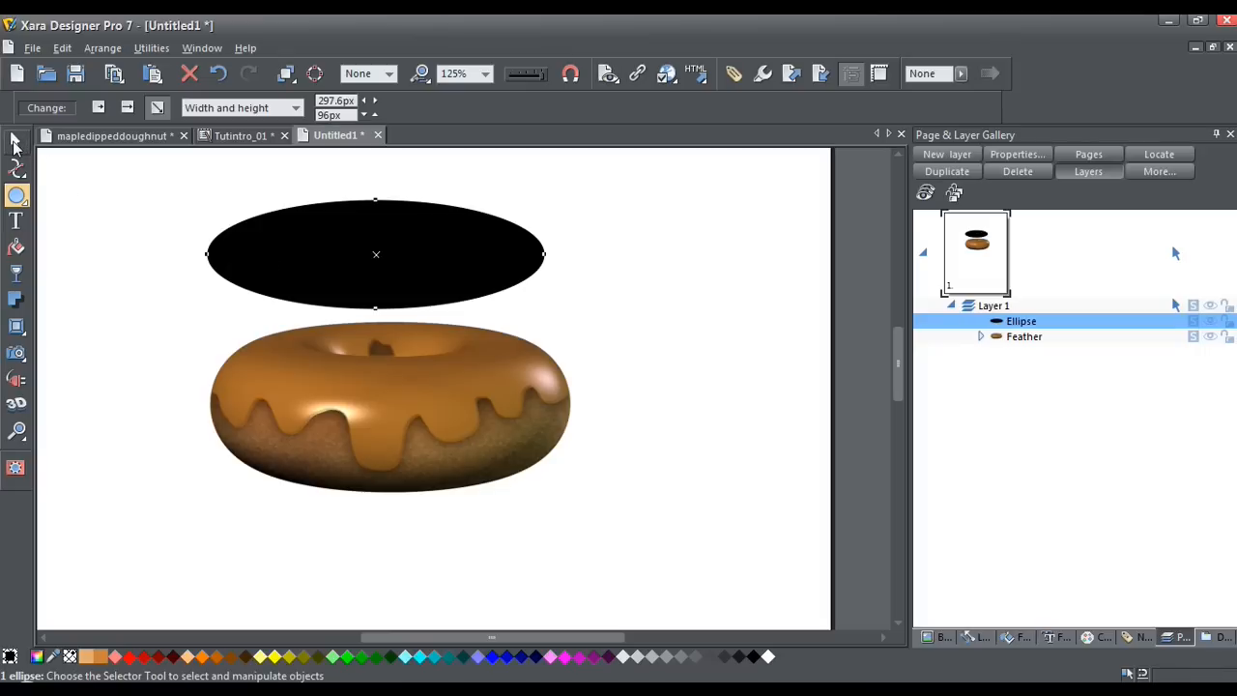
# Place the ellipse behind the doughnut toward its lower right and skew it rightward to about 305 px wide as a cast shadow.
pyautogui.click(16, 143)
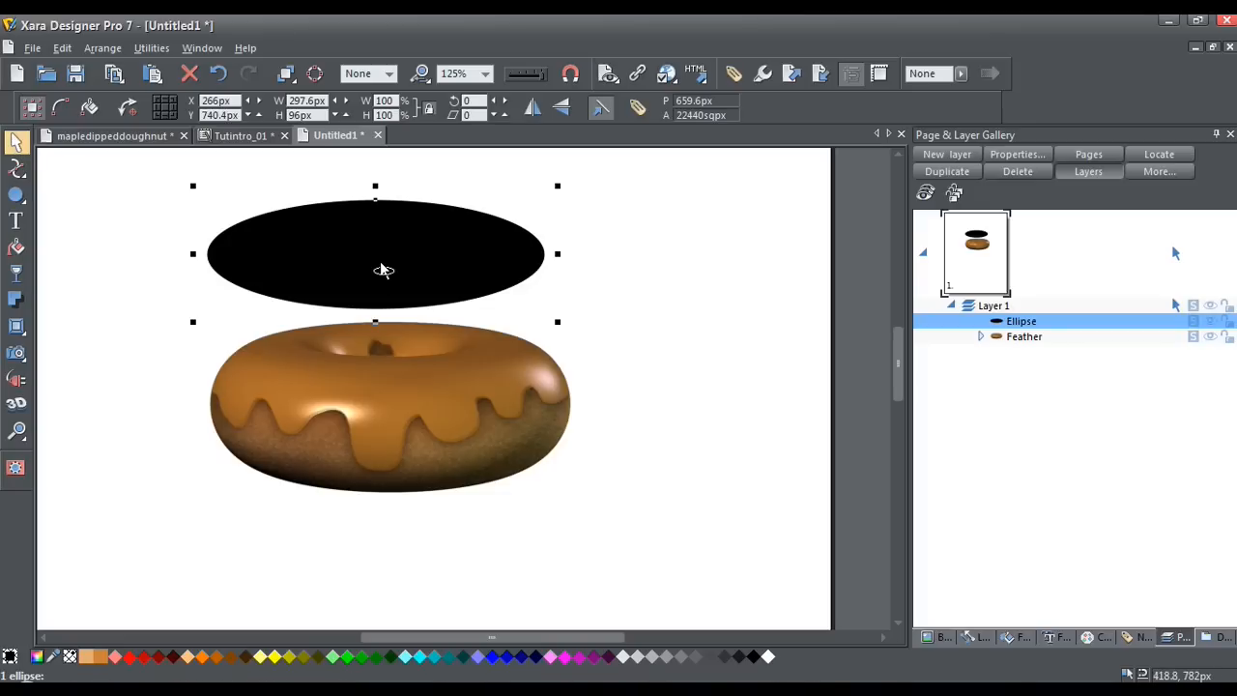
pyautogui.hotkey('ctrl', 'b')
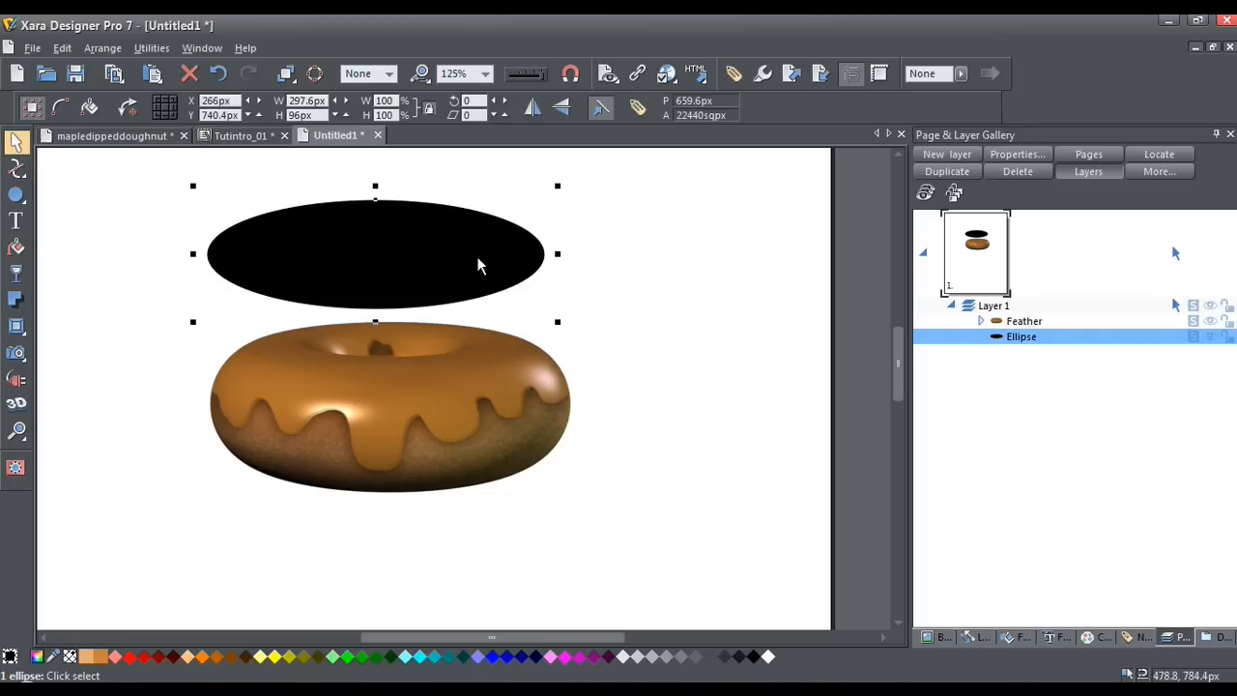
pyautogui.moveTo(544, 389); pyautogui.dragTo(534, 450)
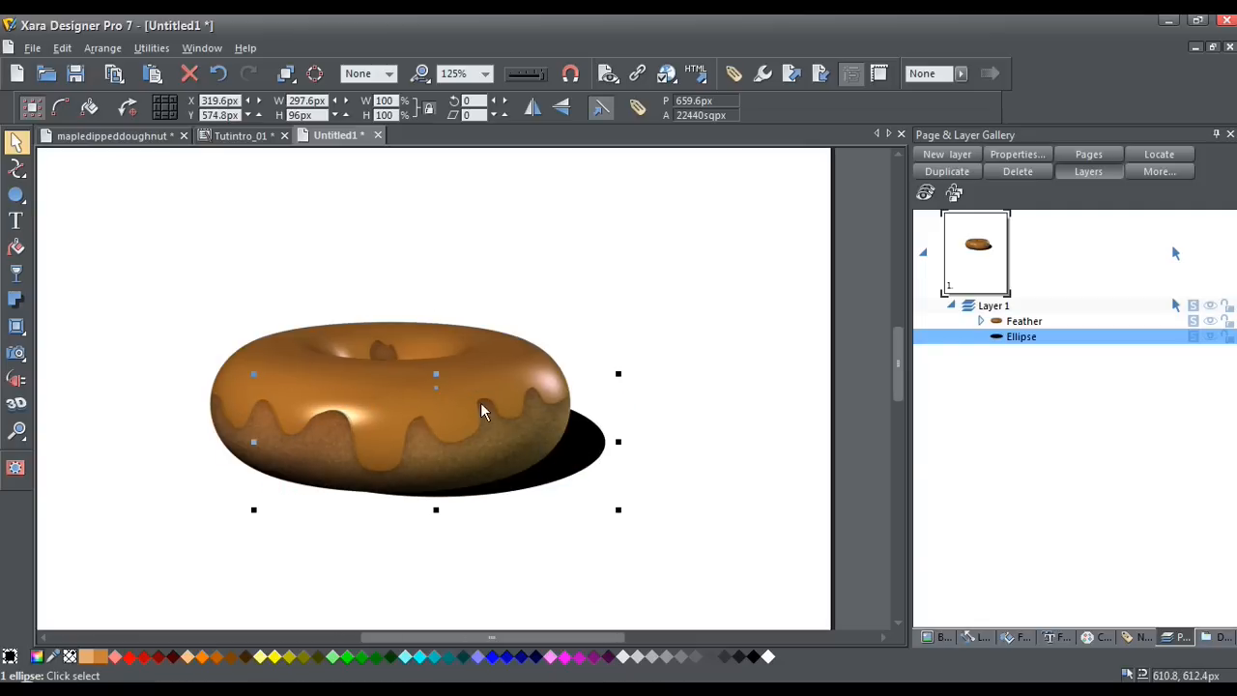
pyautogui.moveTo(436, 376); pyautogui.dragTo(510, 385)
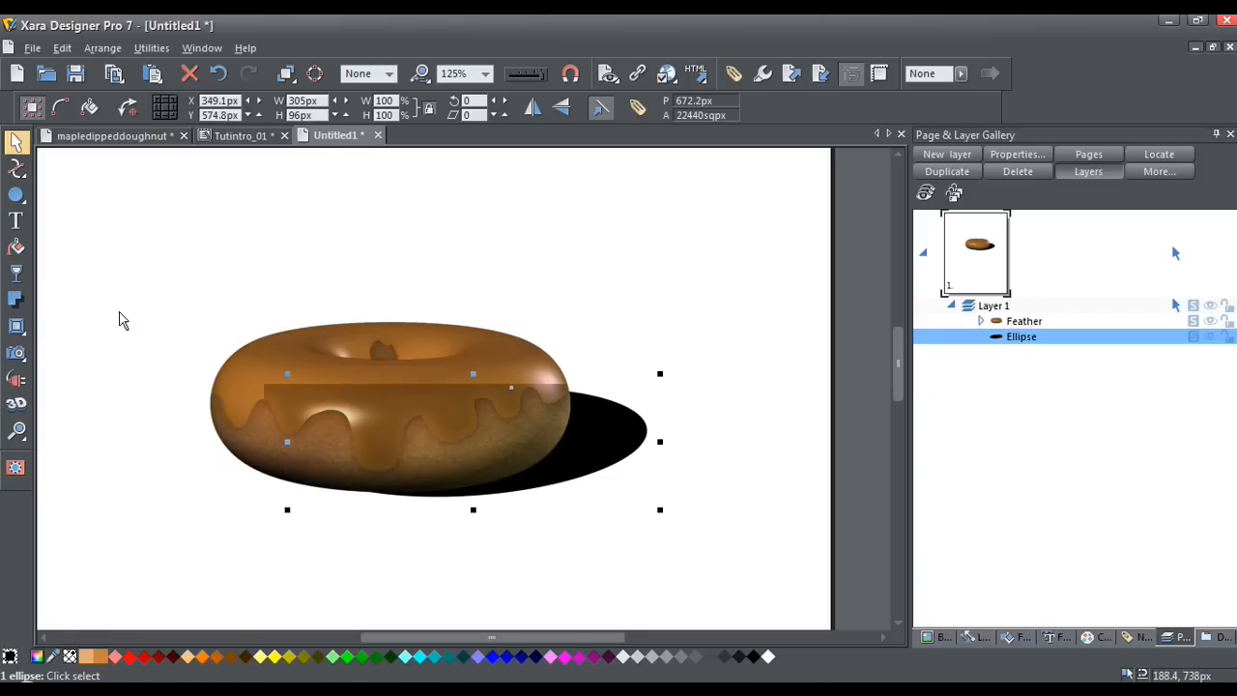
# Apply a linear transparency to the shadow ellipse, fading from the doughnut's lower right base to the shadow's outer right end.
pyautogui.click(17, 274)
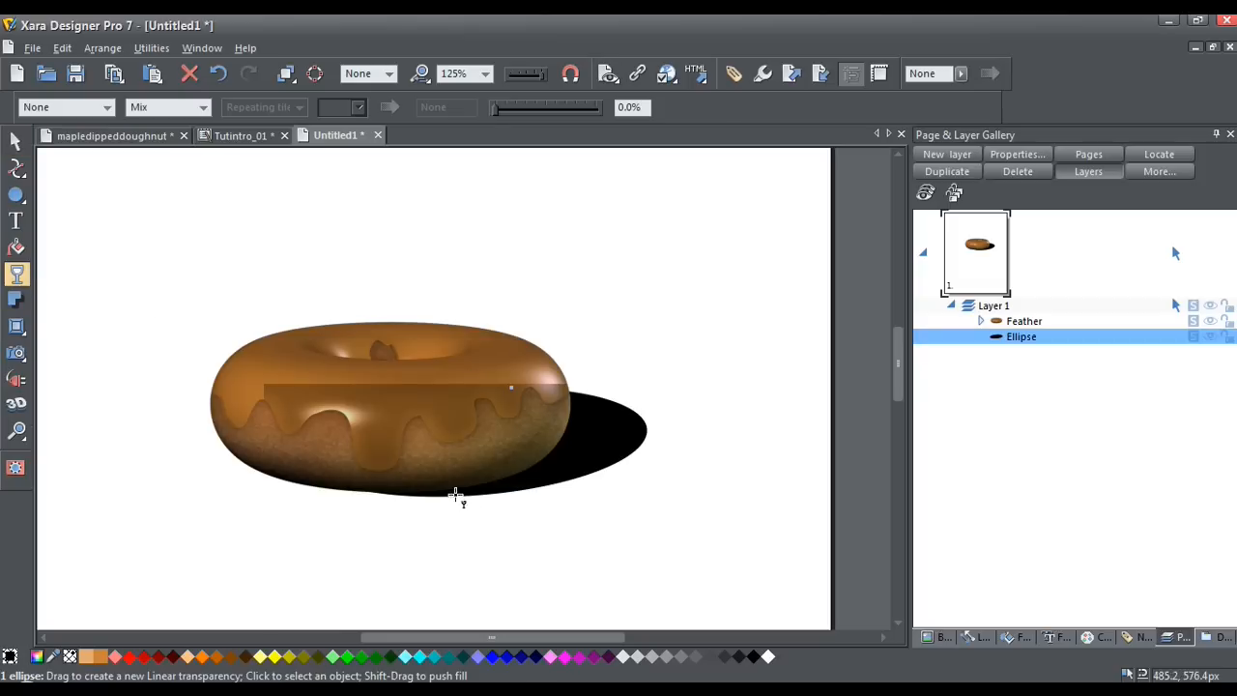
pyautogui.moveTo(463, 484); pyautogui.dragTo(661, 426)
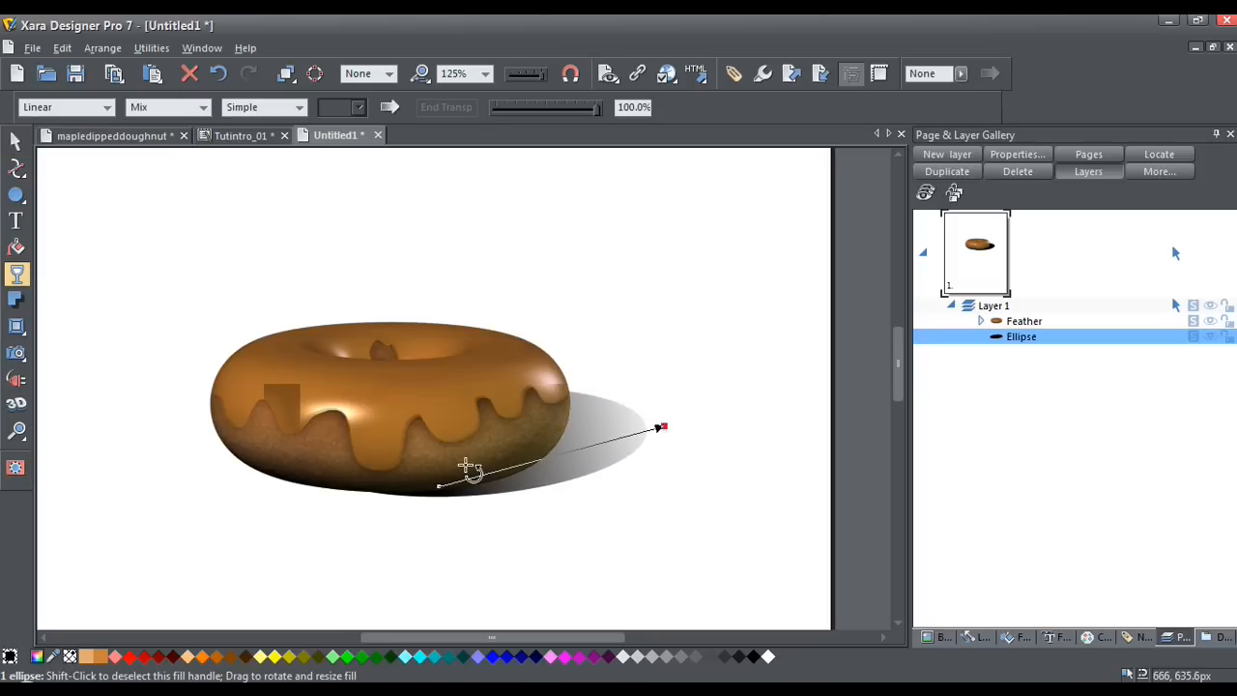
pyautogui.moveTo(455, 489); pyautogui.dragTo(491, 476)
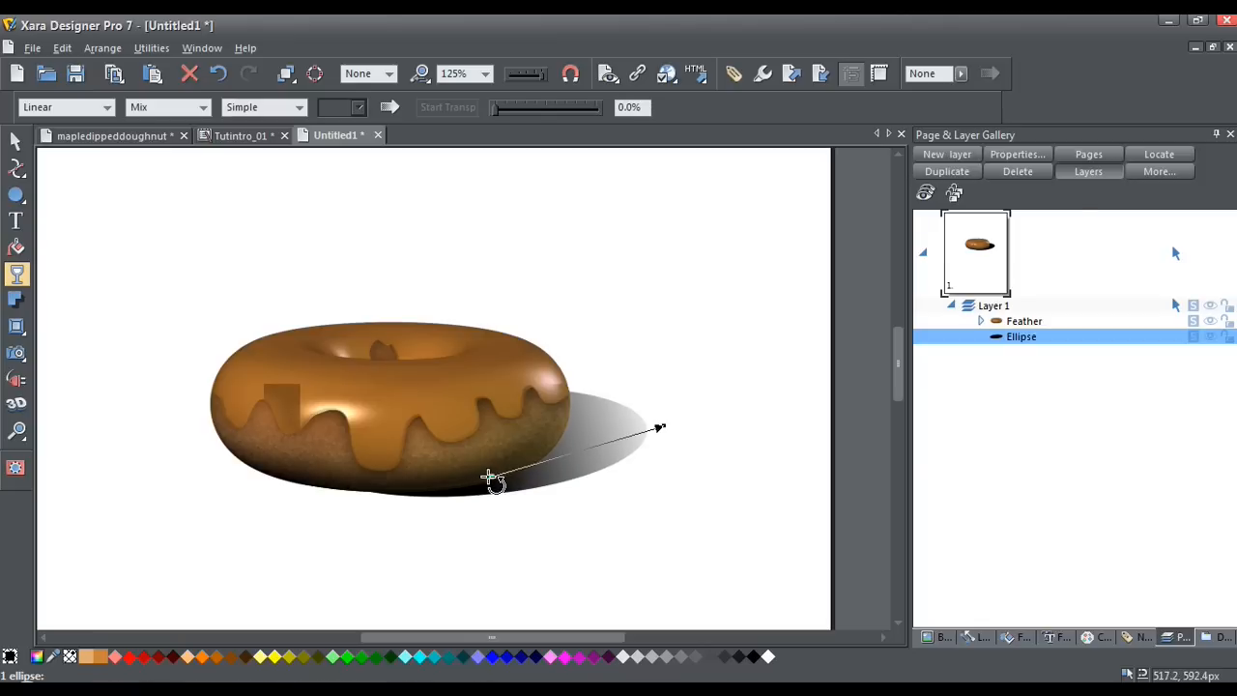
# Feather the shadow ellipse by 4.7 px.
pyautogui.click(962, 76)
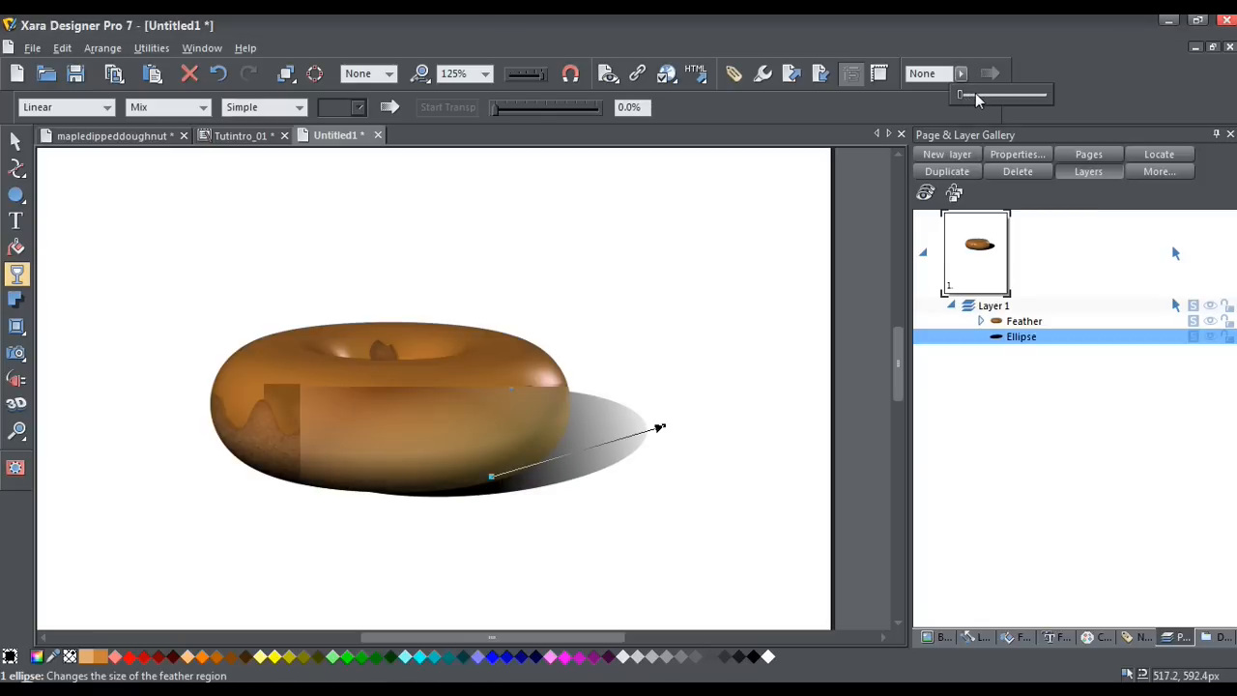
pyautogui.click(979, 93)
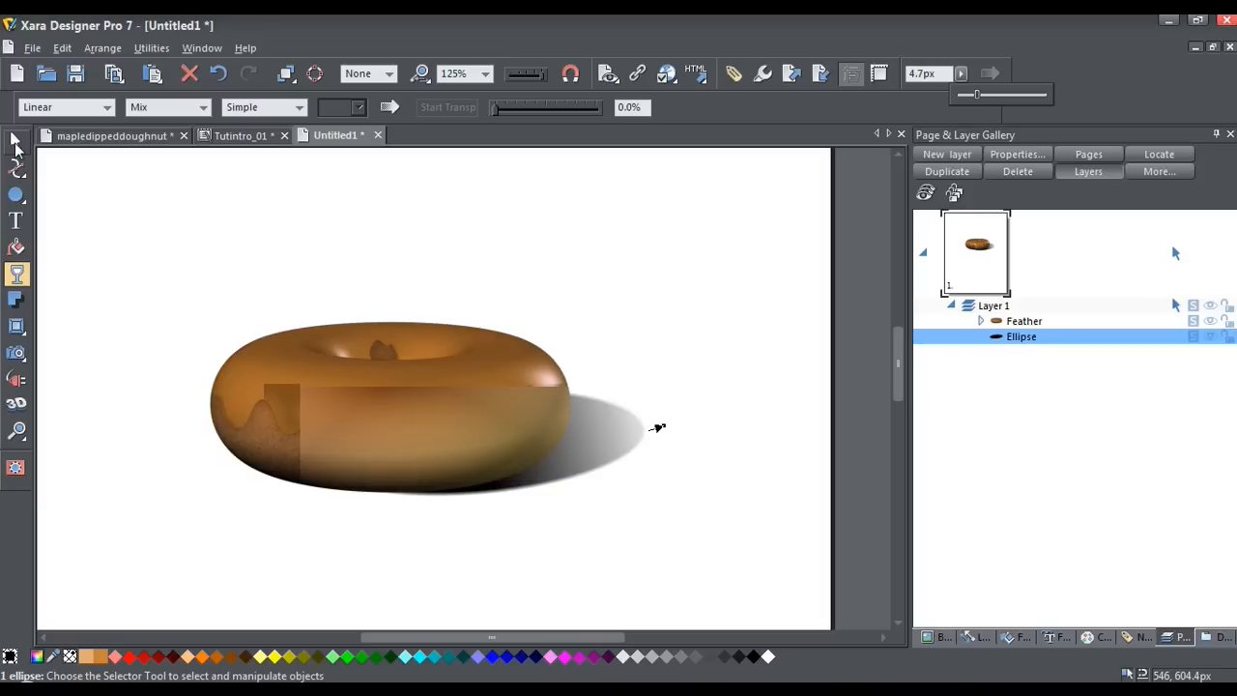
pyautogui.click(158, 244)
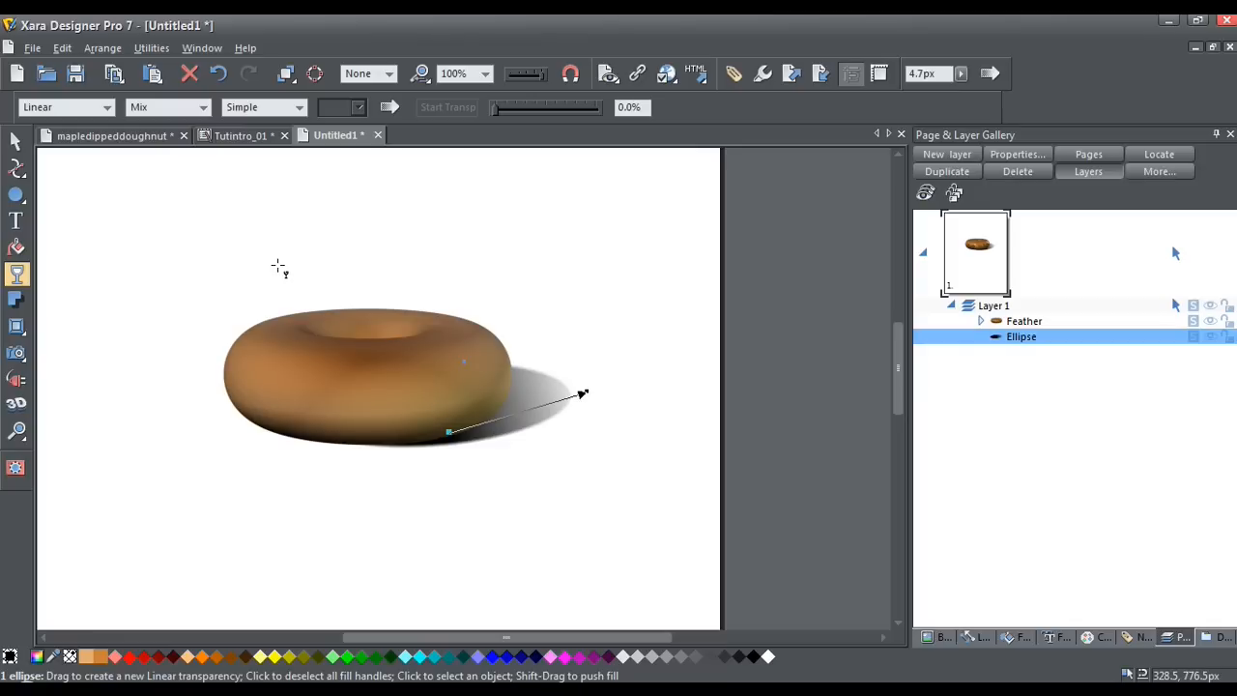
# Switch to the open mapledippeddoughnut document.
pyautogui.click(16, 142)
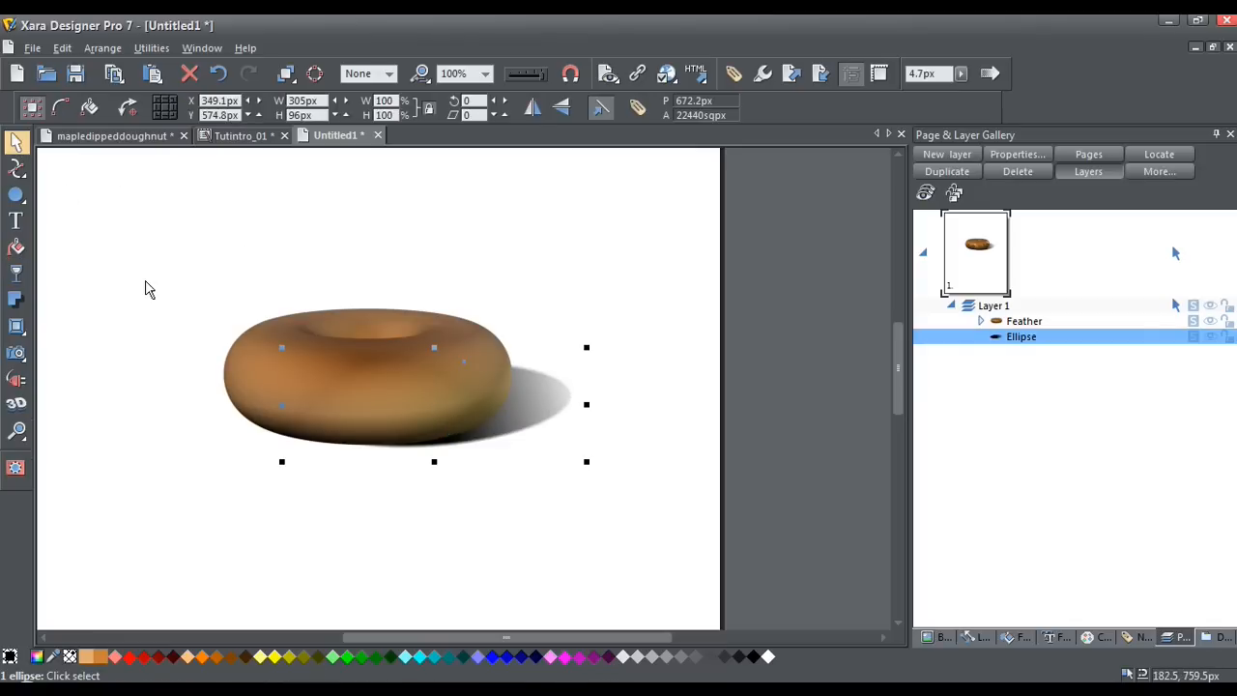
pyautogui.scroll(-1, 147, 280)
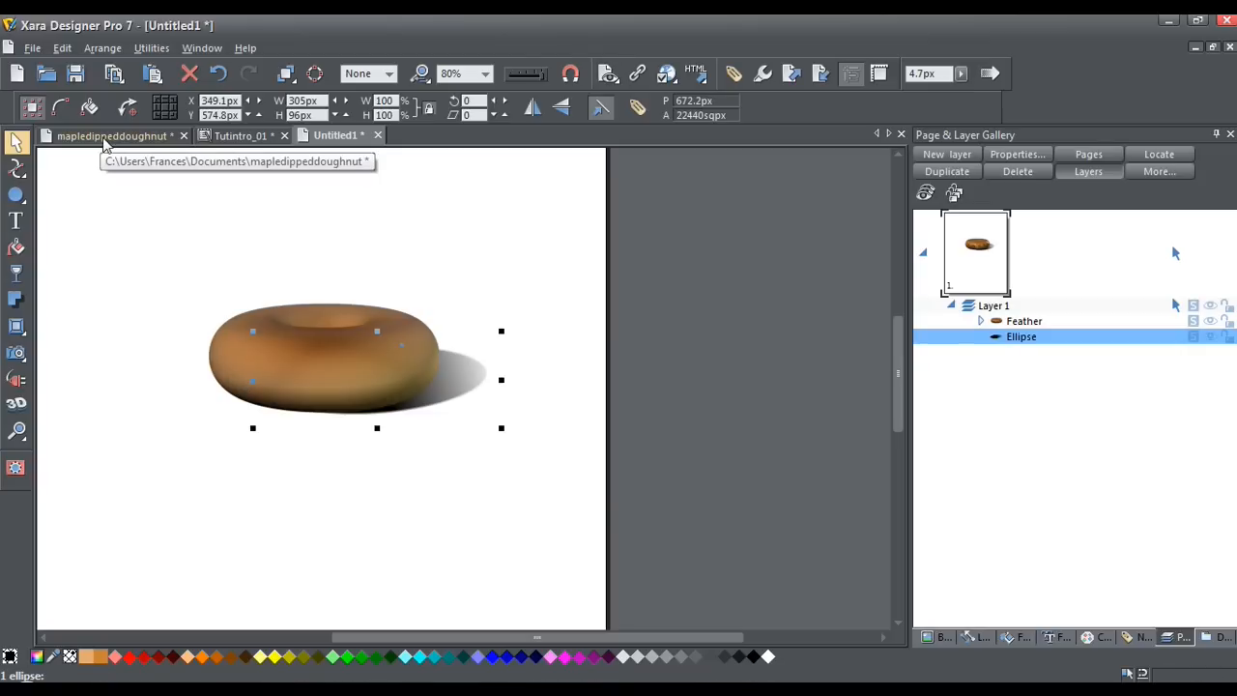
pyautogui.click(104, 140)
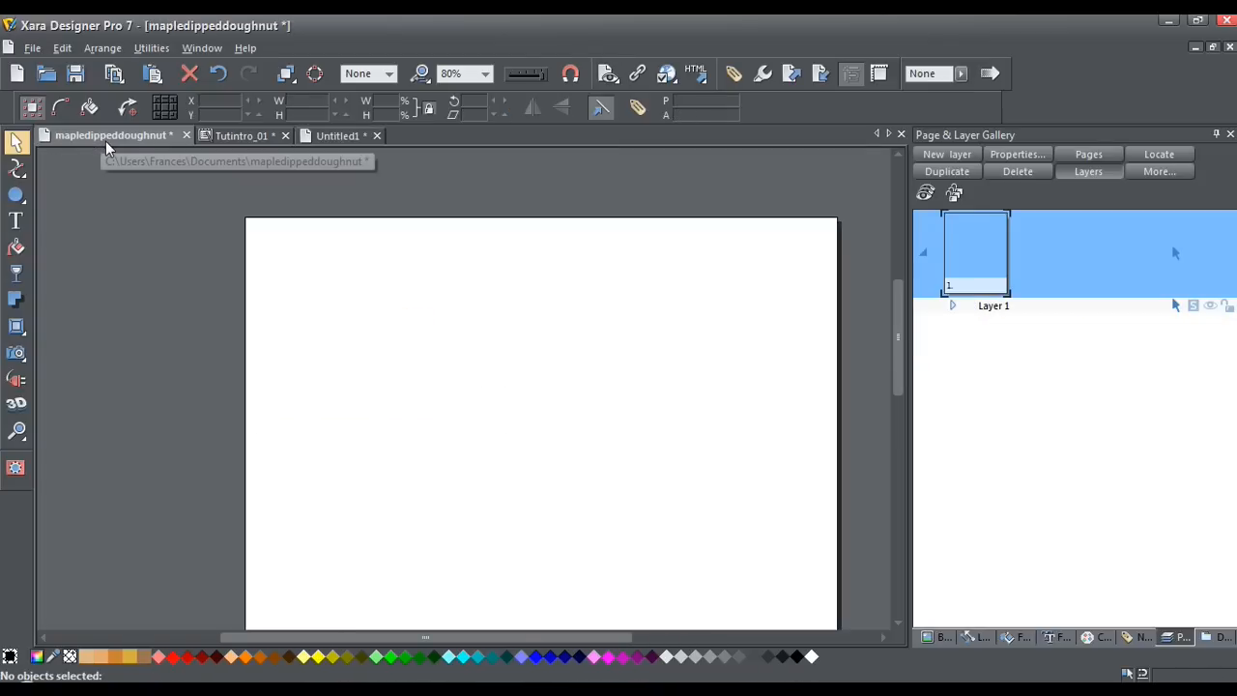